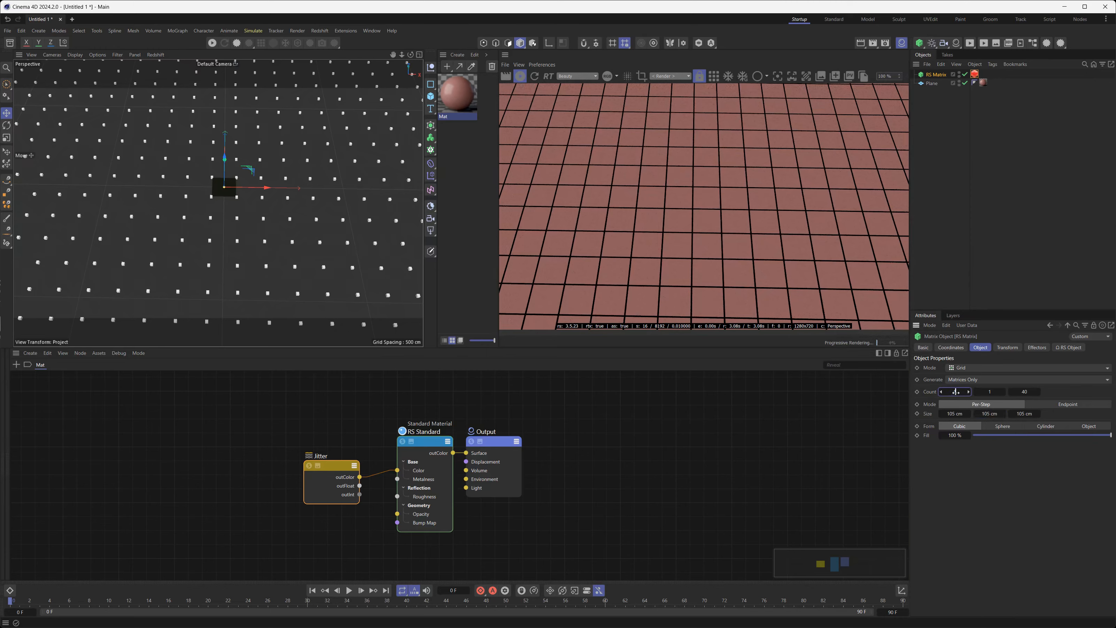
# Set the RS Matrix grid count to 10 by 1 by 10.
pyautogui.press('Tab')
pyautogui.press('Tab')
pyautogui.write('10')
pyautogui.press('Return')
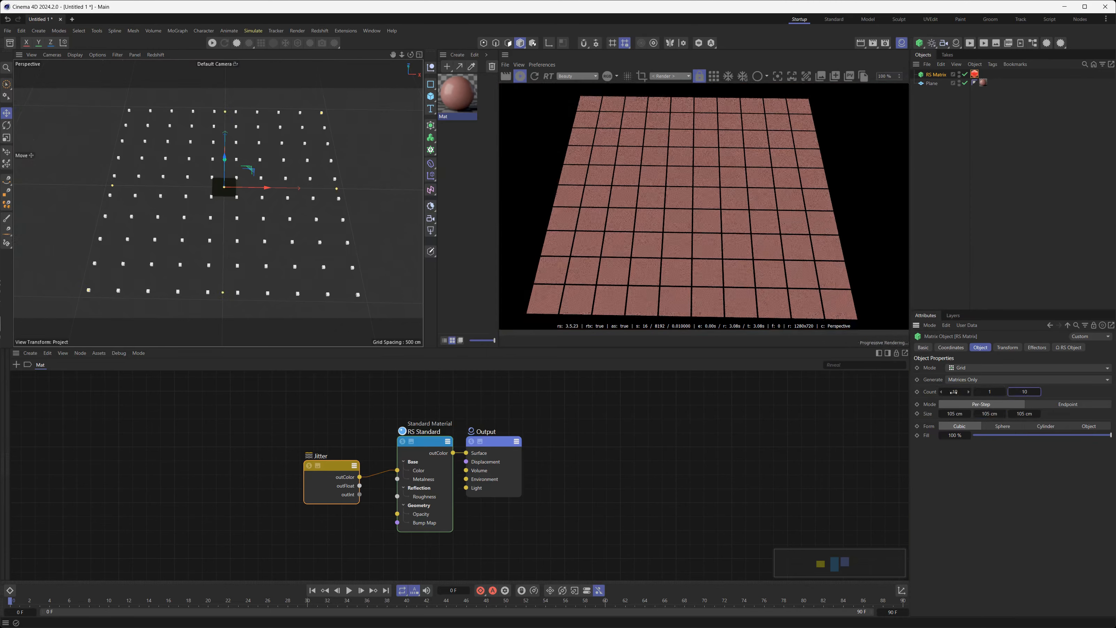
pyautogui.keyDown('alt'); pyautogui.moveTo(224, 292); pyautogui.dragTo(218, 292); pyautogui.keyUp('alt')
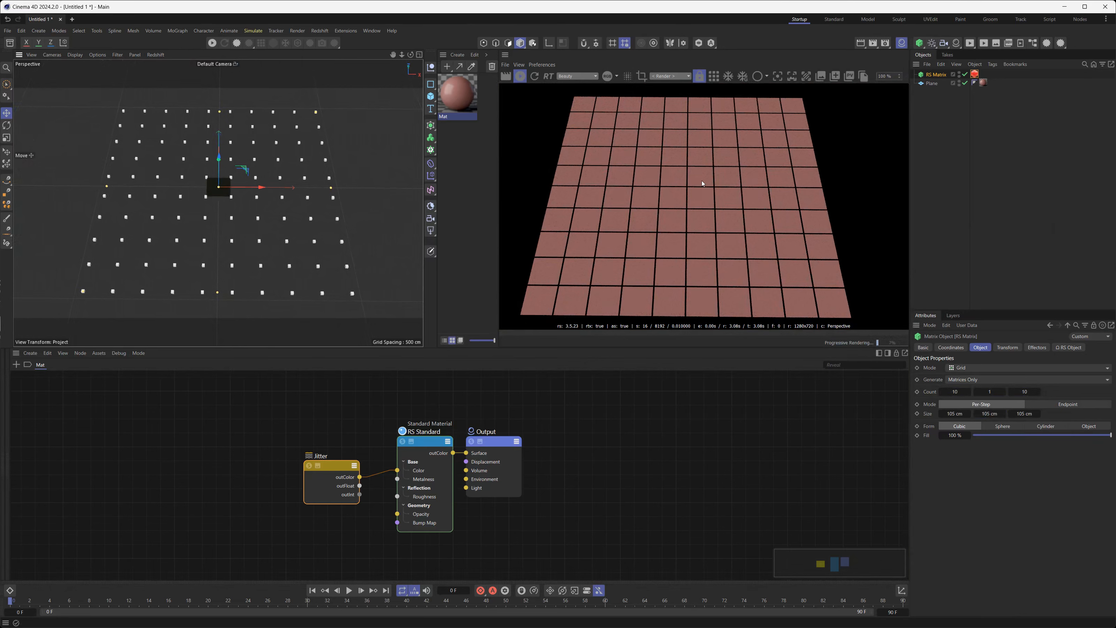
# Add a second plane object to the scene and set its width and height to 1000 cm.
pyautogui.click(981, 370)
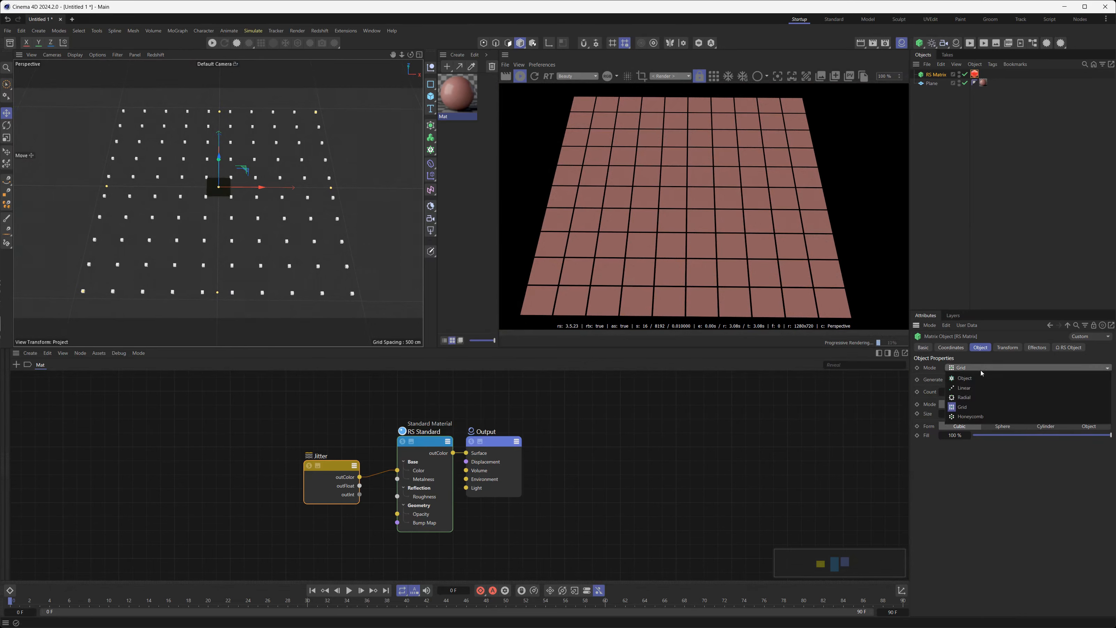
pyautogui.click(1014, 222)
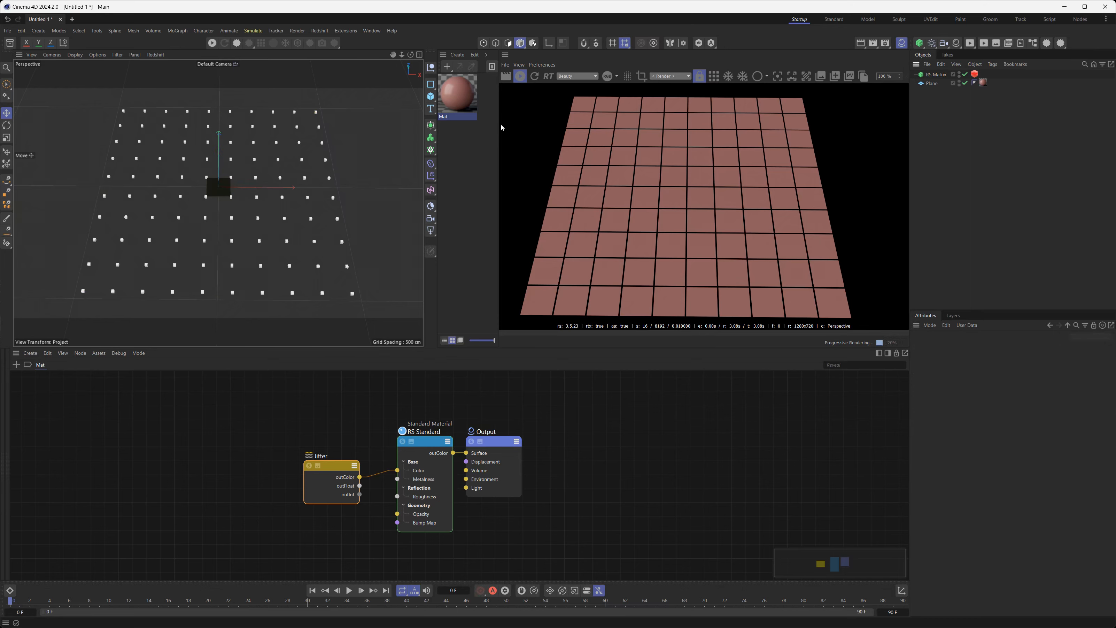
pyautogui.click(430, 96)
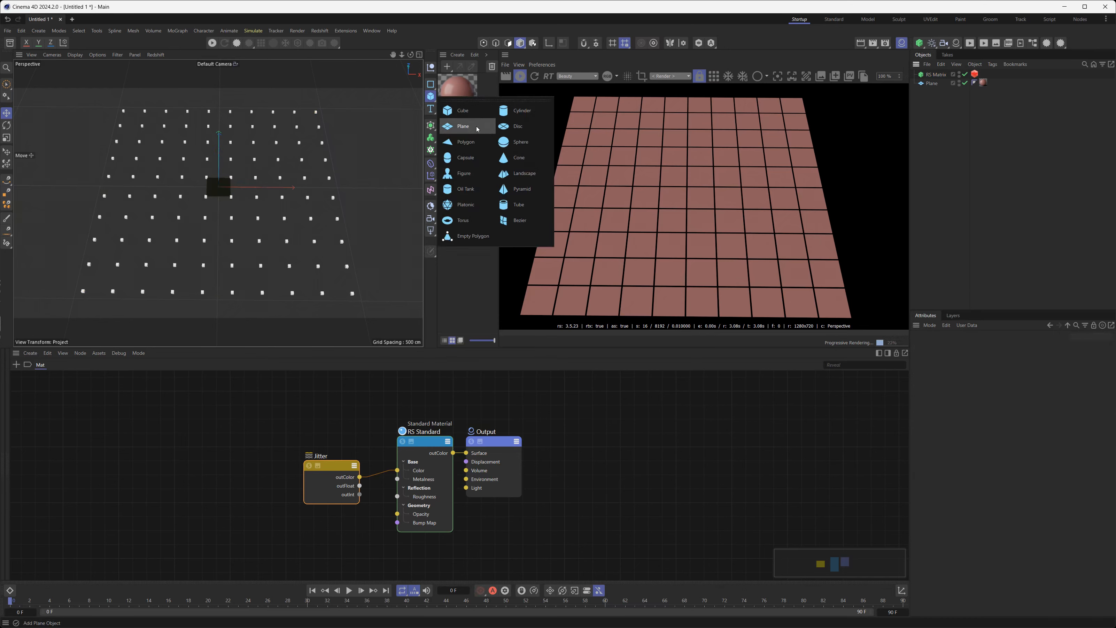
pyautogui.click(490, 128)
pyautogui.moveTo(1042, 368); pyautogui.dragTo(1112, 377)
# Switch the RS Matrix mode to Object and assign Plane.1 as the object to distribute over.
pyautogui.click(962, 84)
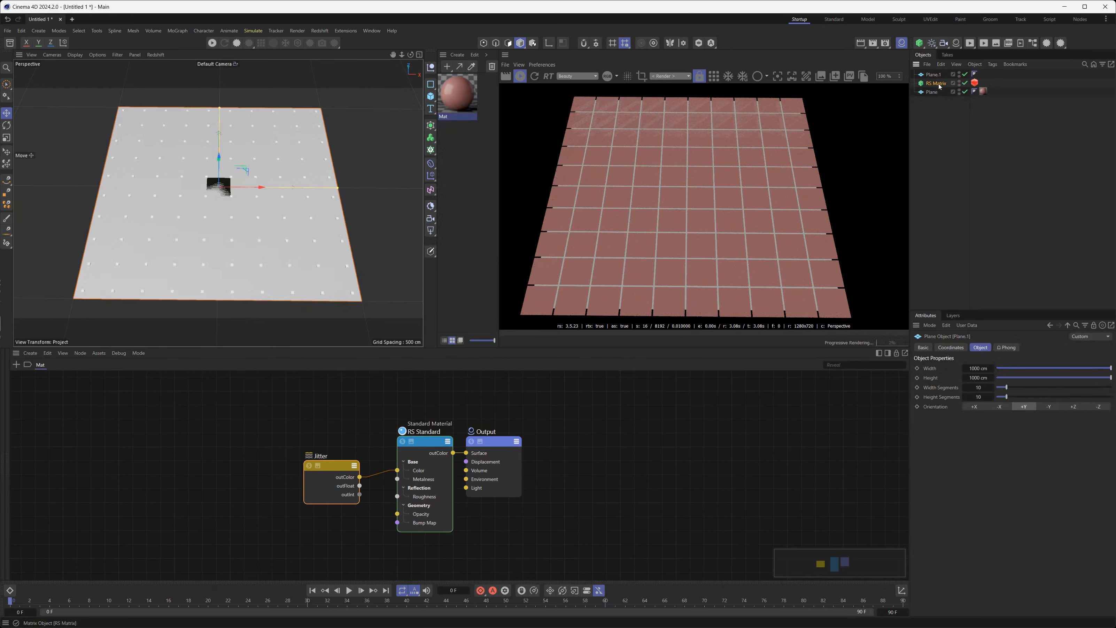
pyautogui.click(979, 367)
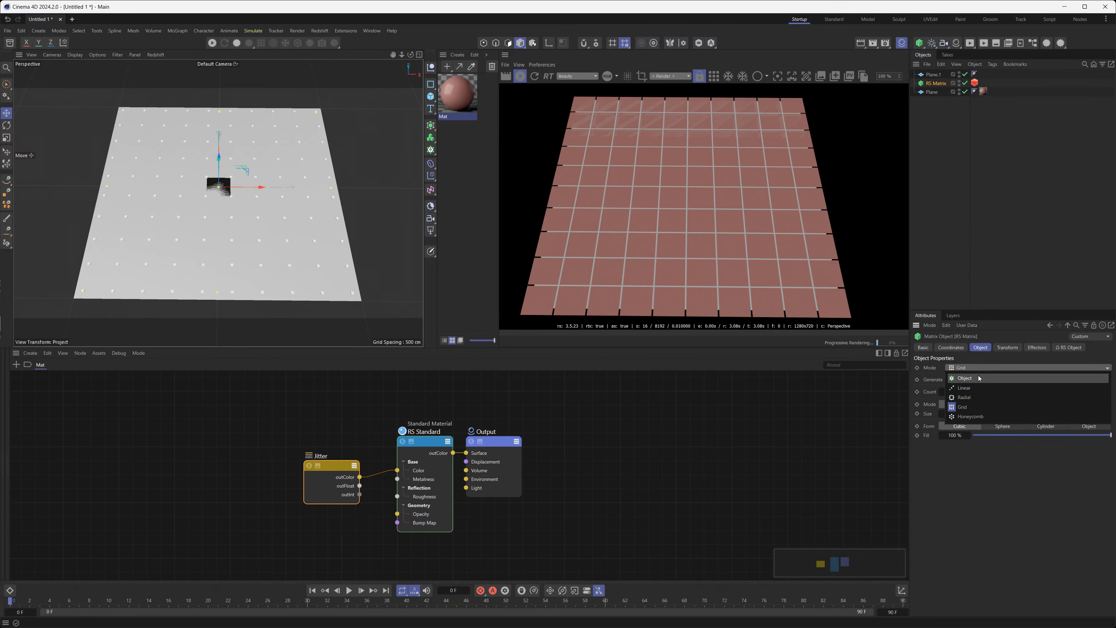
pyautogui.click(979, 378)
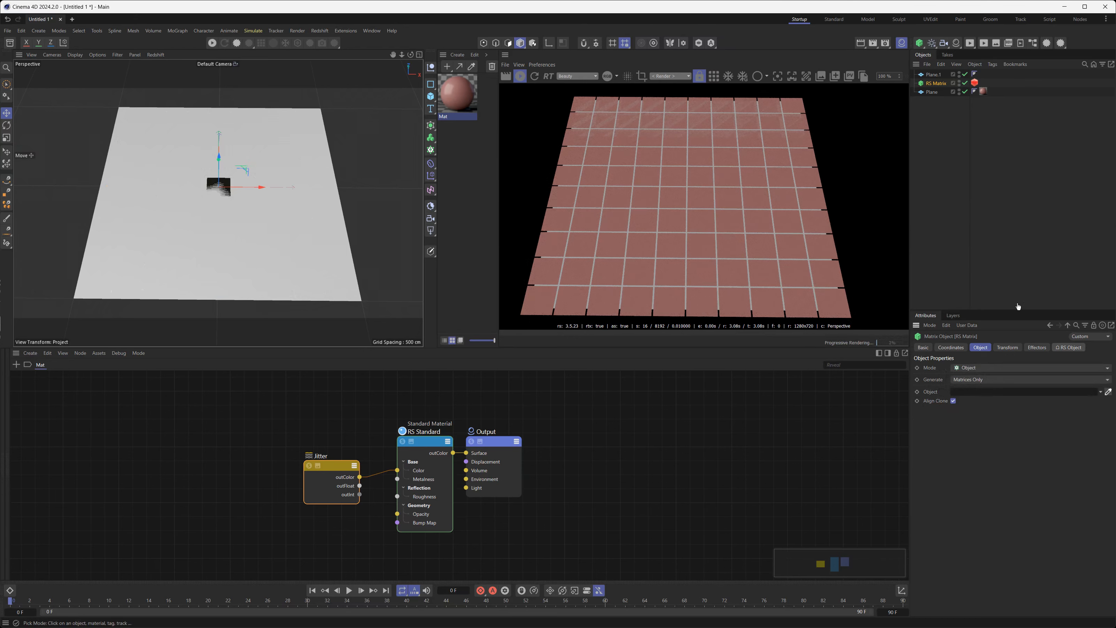
pyautogui.click(935, 75)
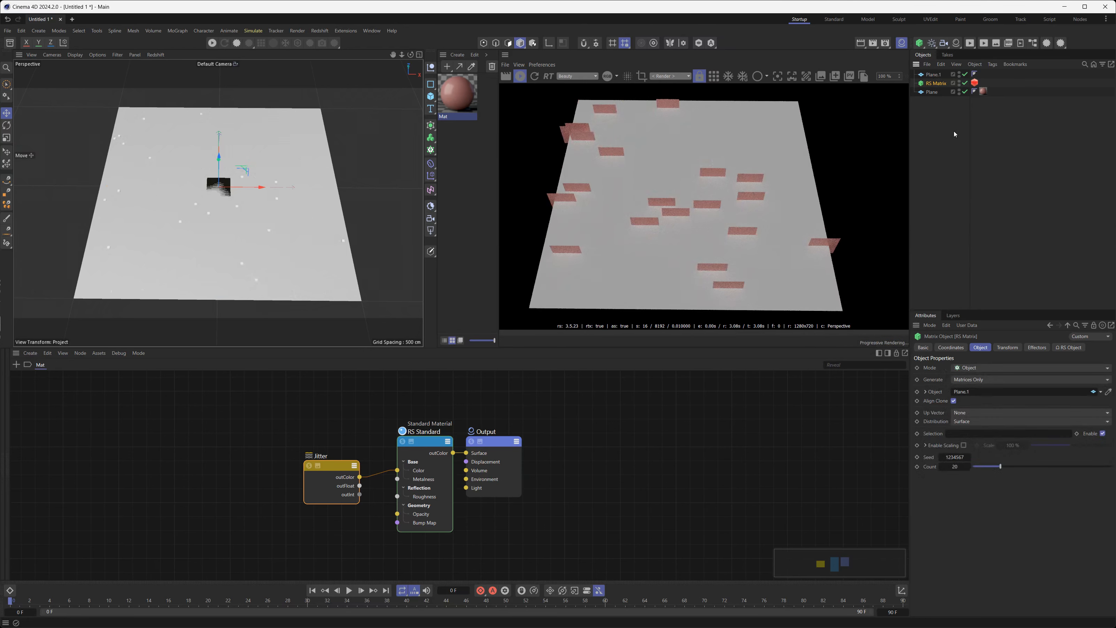
# Hide Plane.1 in the viewport and render, and turn off Align Clone on the RS Matrix.
pyautogui.click(960, 75)
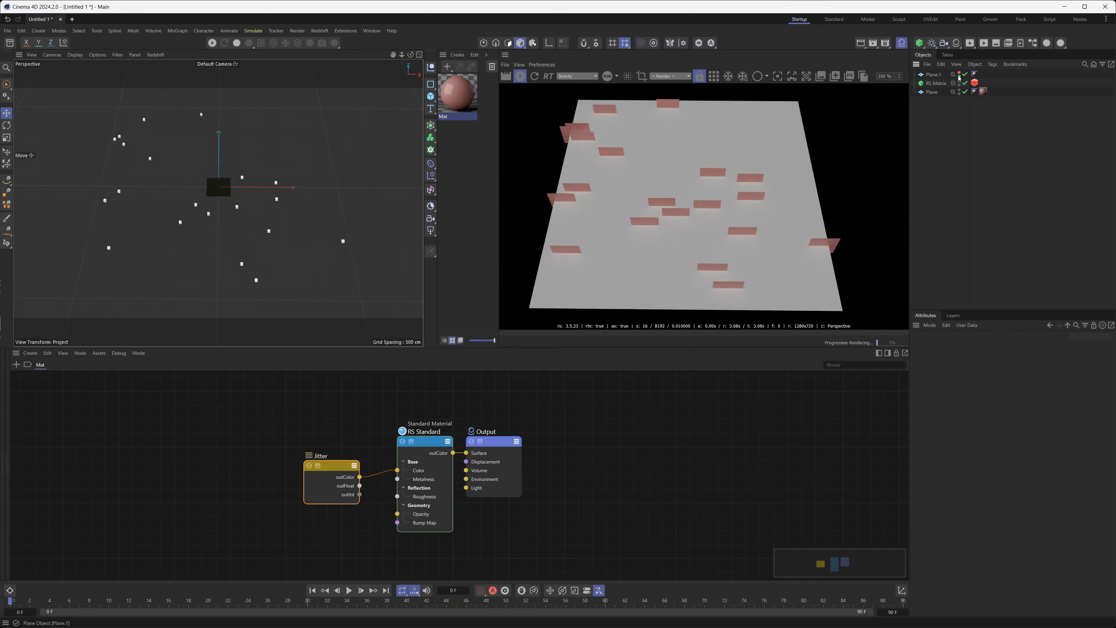
pyautogui.click(936, 83)
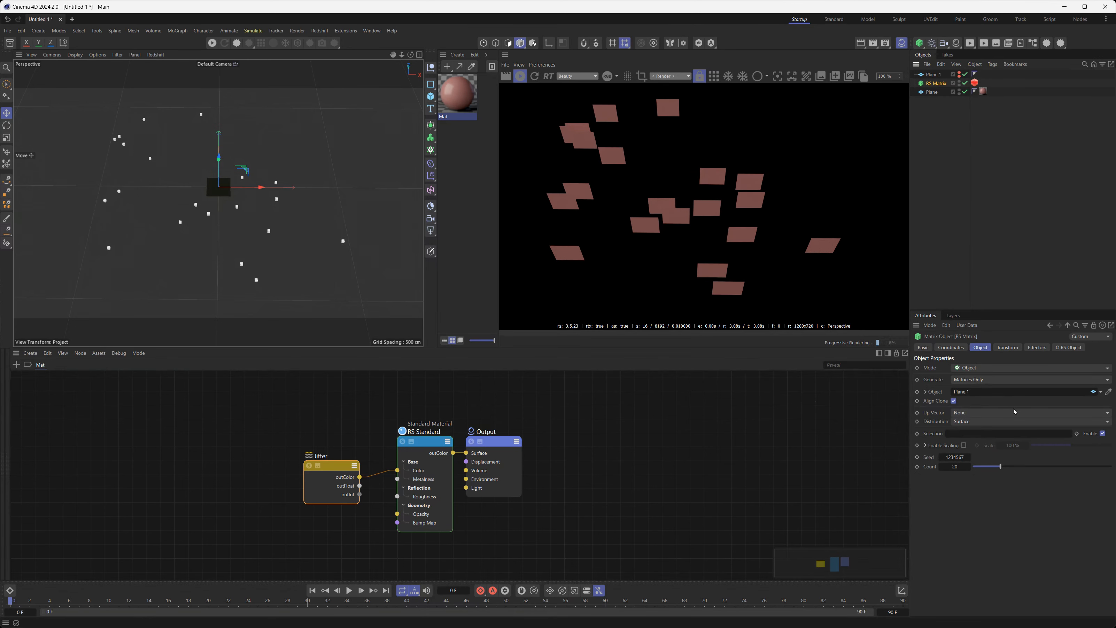
pyautogui.click(954, 402)
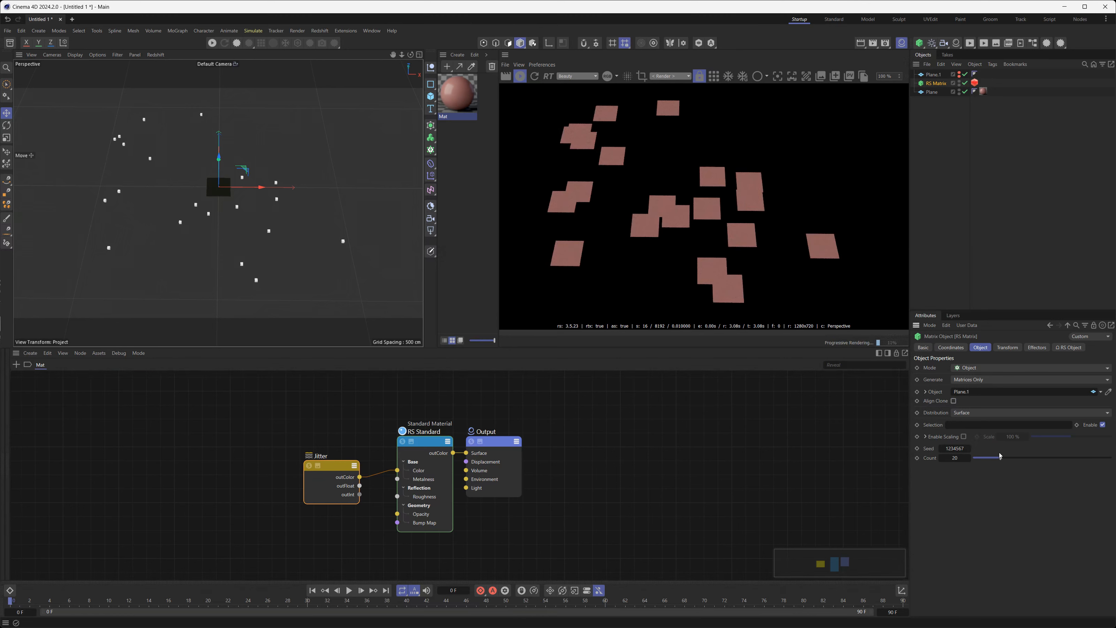
# Try raising the RS Matrix count to 10000.
pyautogui.moveTo(1010, 460); pyautogui.dragTo(1112, 458)
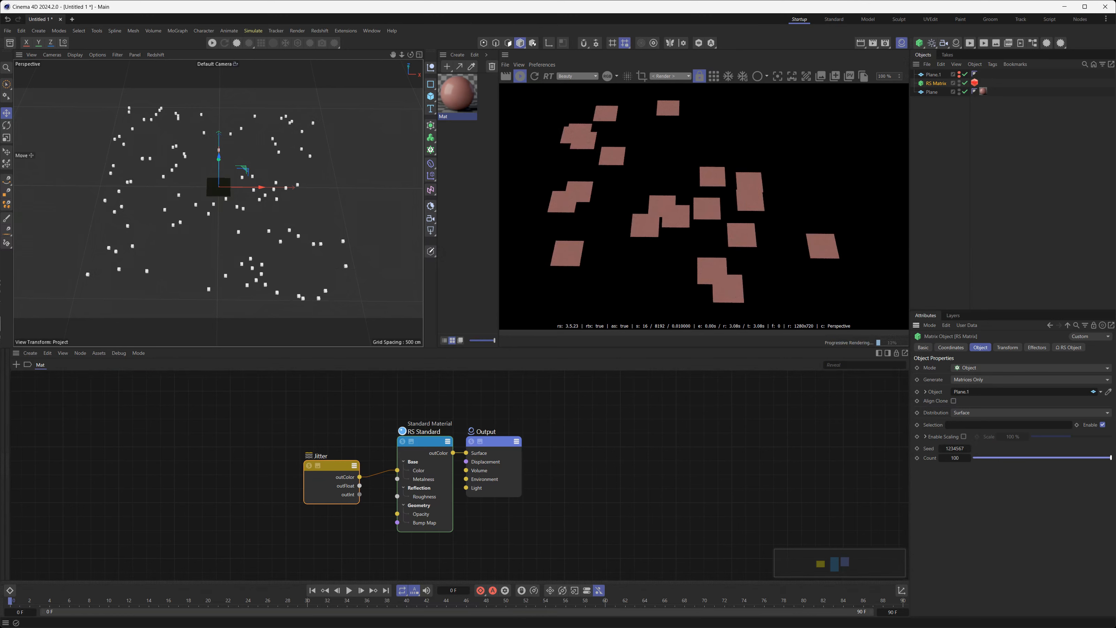
pyautogui.click(959, 459)
pyautogui.write('10000')
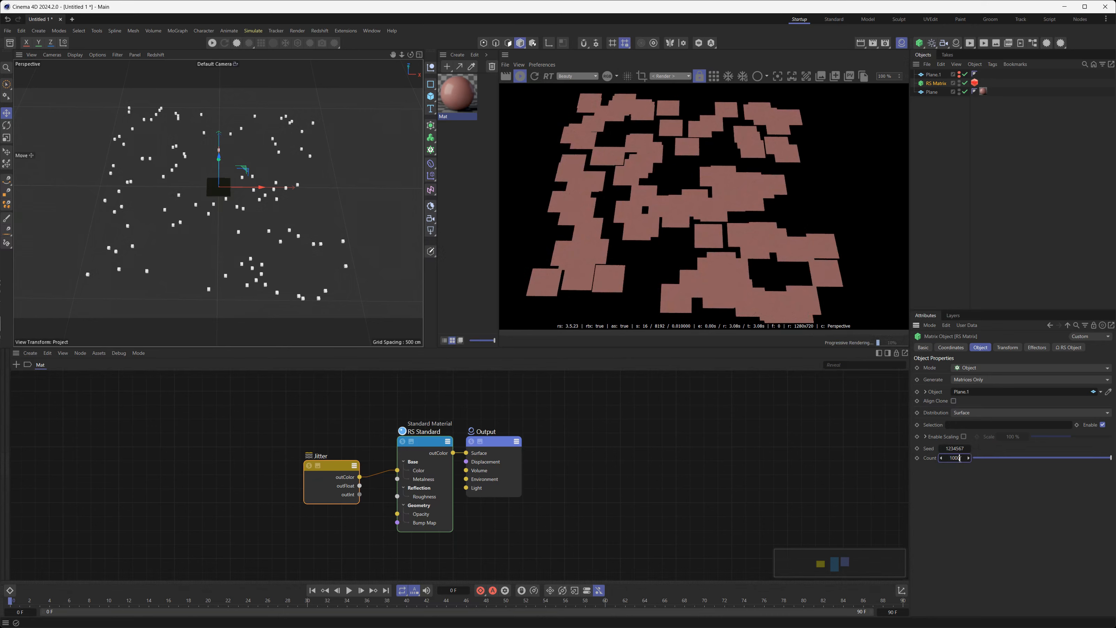
pyautogui.press('Return')
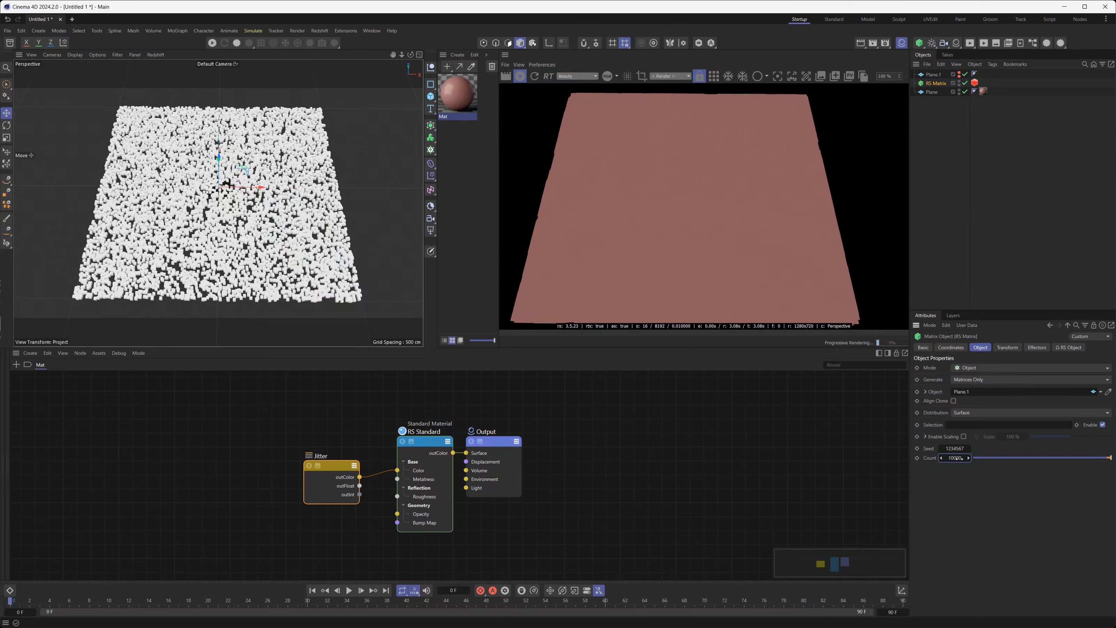
# Set the RS Matrix count to 100.
pyautogui.click(957, 458)
pyautogui.write('100')
pyautogui.press('Return')
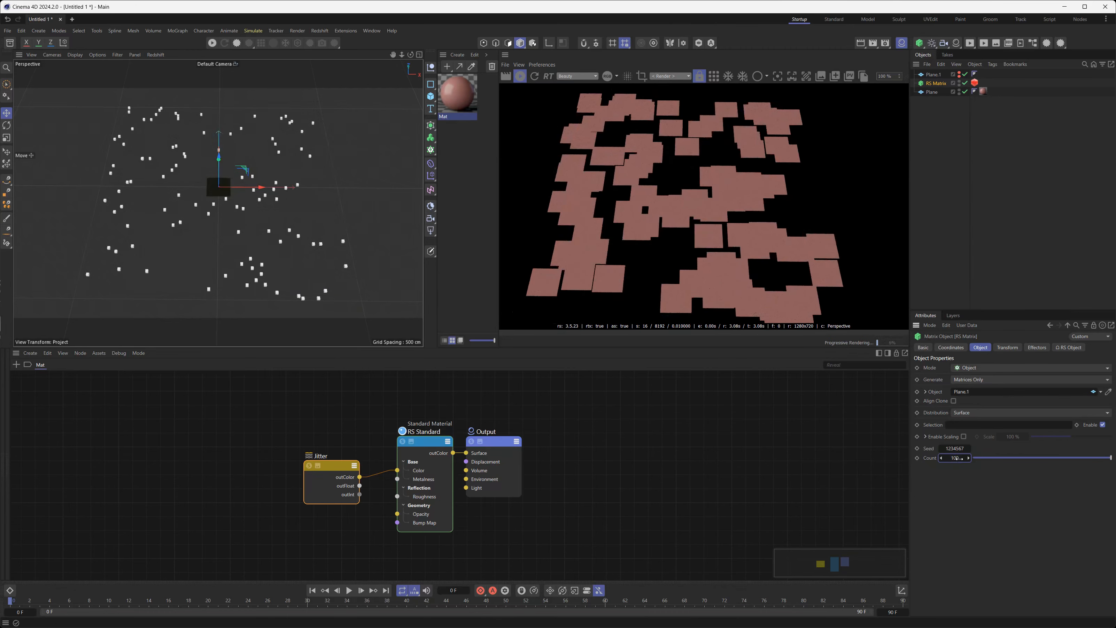
# Try Object ID as the Jitter node's Input ID Mode.
pyautogui.moveTo(340, 467)
pyautogui.mouseDown()
pyautogui.moveTo(351, 450)
pyautogui.moveTo(343, 457)
pyautogui.mouseUp()
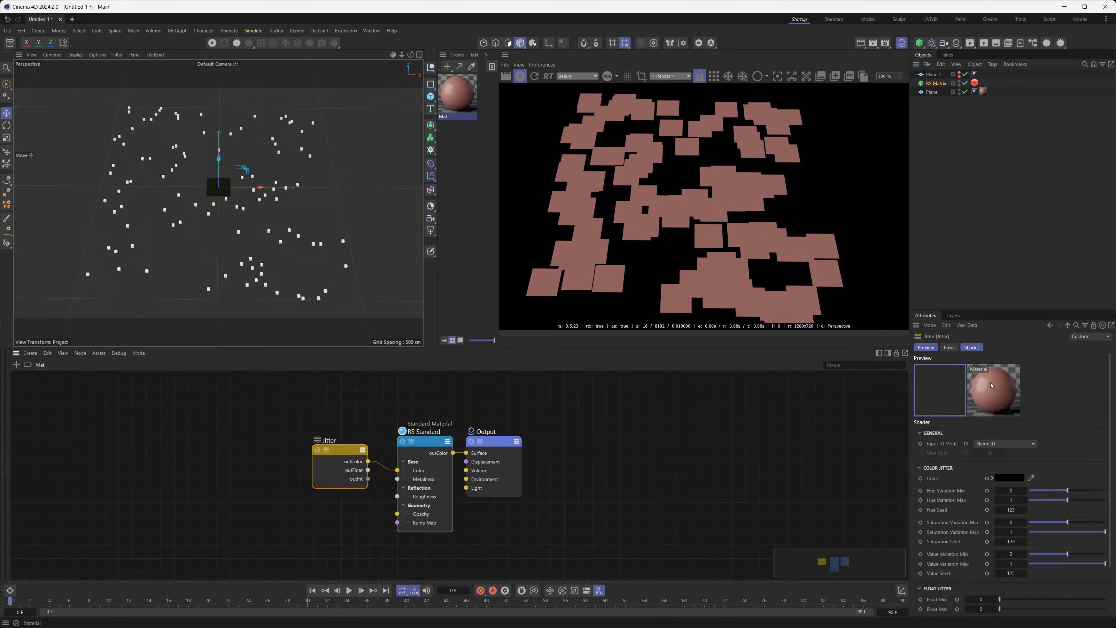
pyautogui.click(1003, 445)
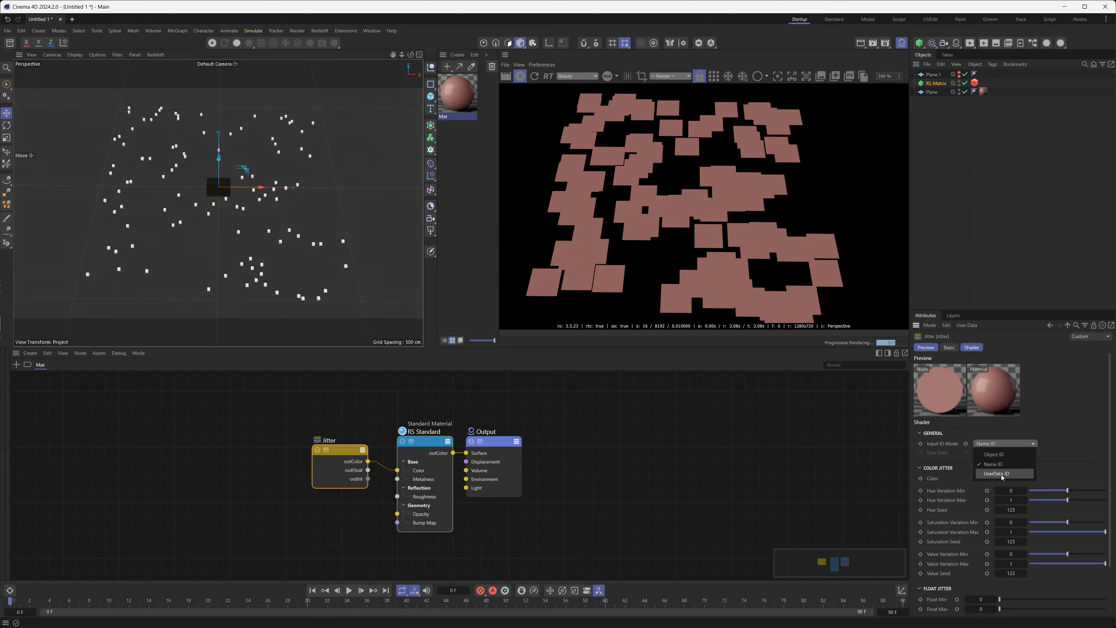
pyautogui.click(1005, 455)
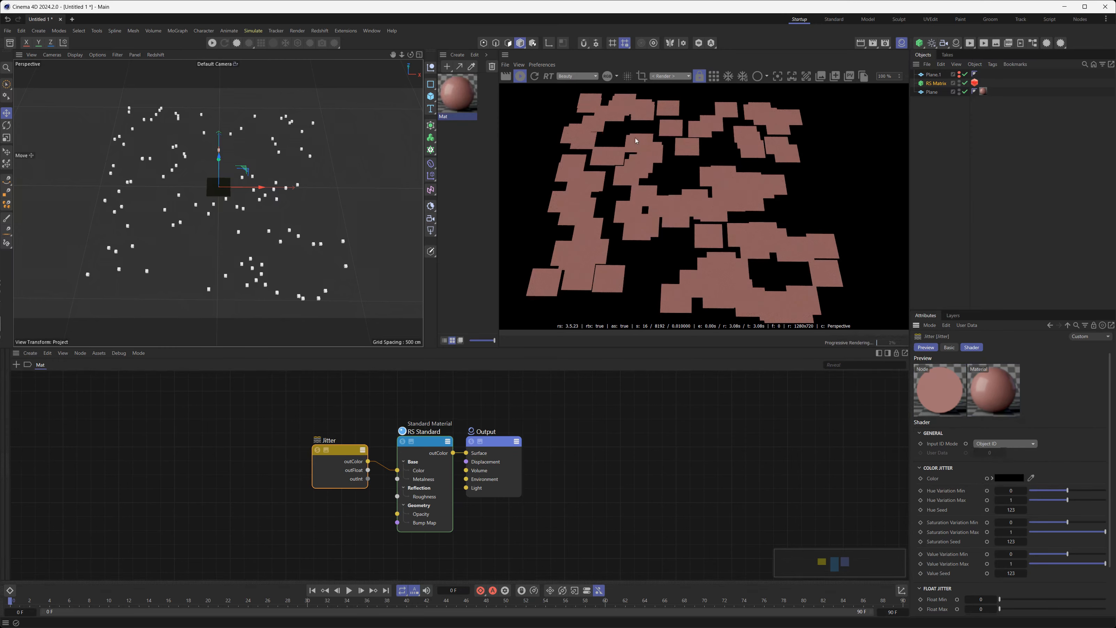
# Set the Jitter node's Input ID Mode to UserData ID and refresh the render preview.
pyautogui.click(1008, 445)
pyautogui.click(997, 473)
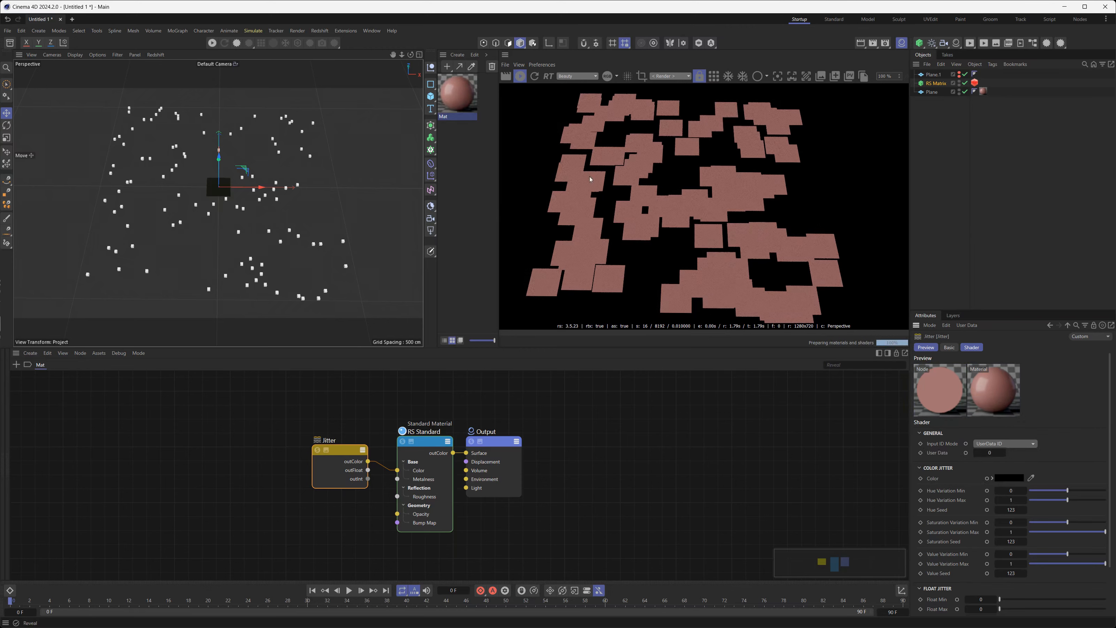
pyautogui.click(535, 77)
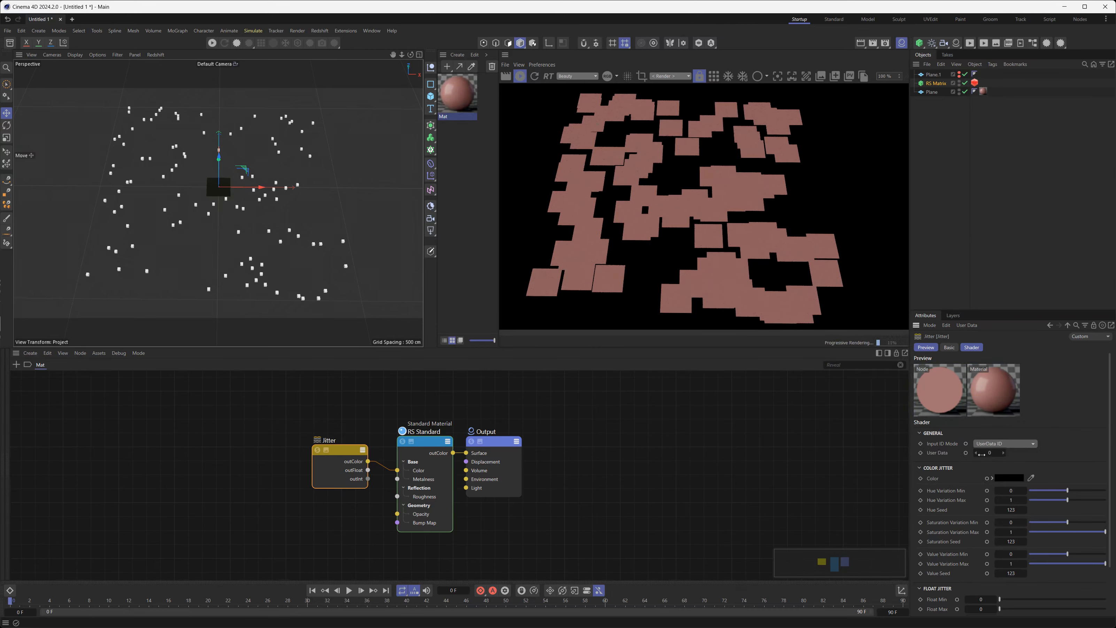
pyautogui.moveTo(989, 454); pyautogui.dragTo(1006, 453)
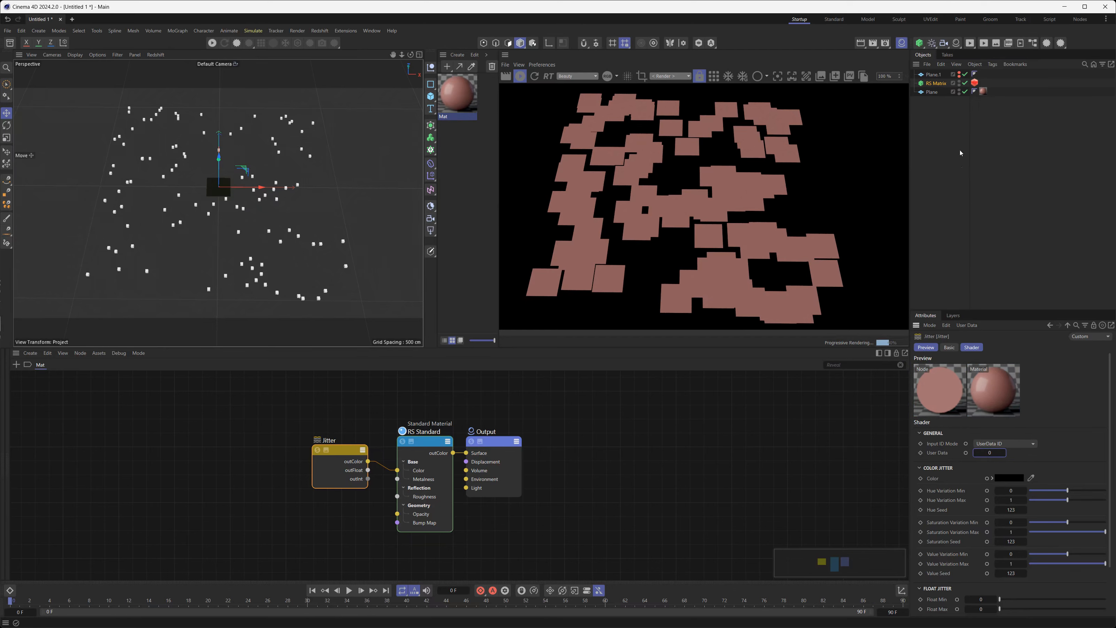
# Add a Random effector to the RS Matrix and disable its Position transform.
pyautogui.click(935, 84)
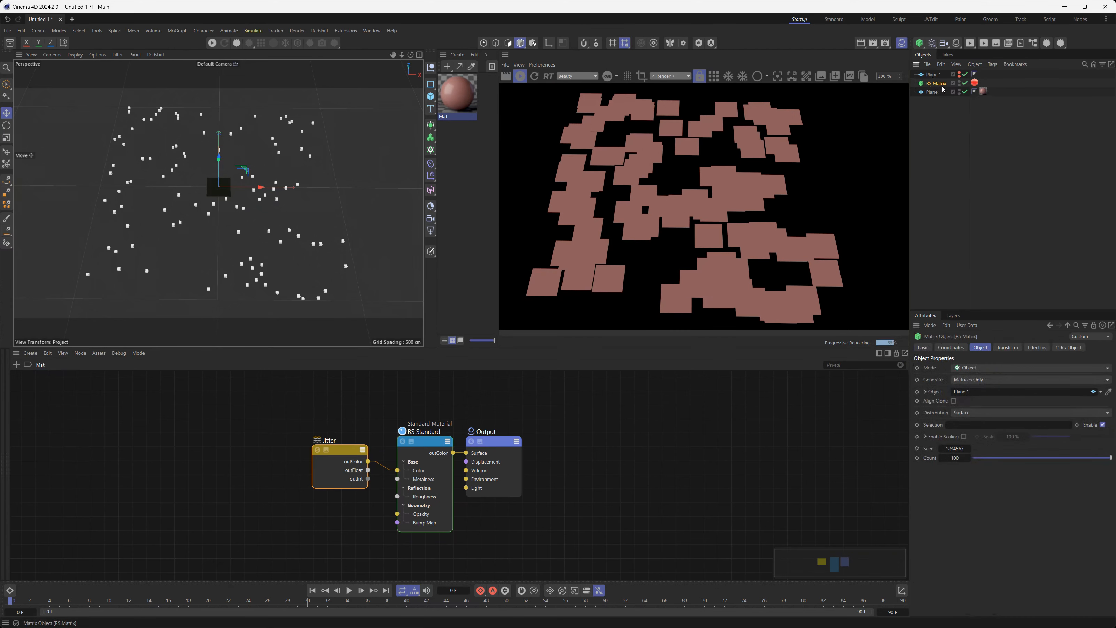
pyautogui.click(177, 31)
pyautogui.moveTo(193, 47)
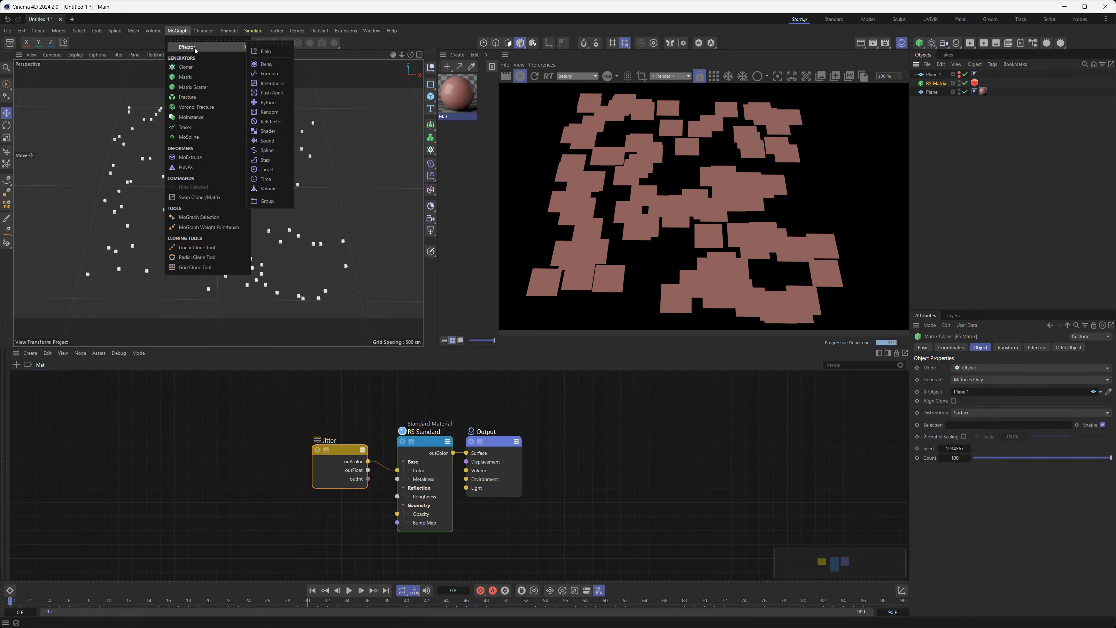
pyautogui.click(269, 112)
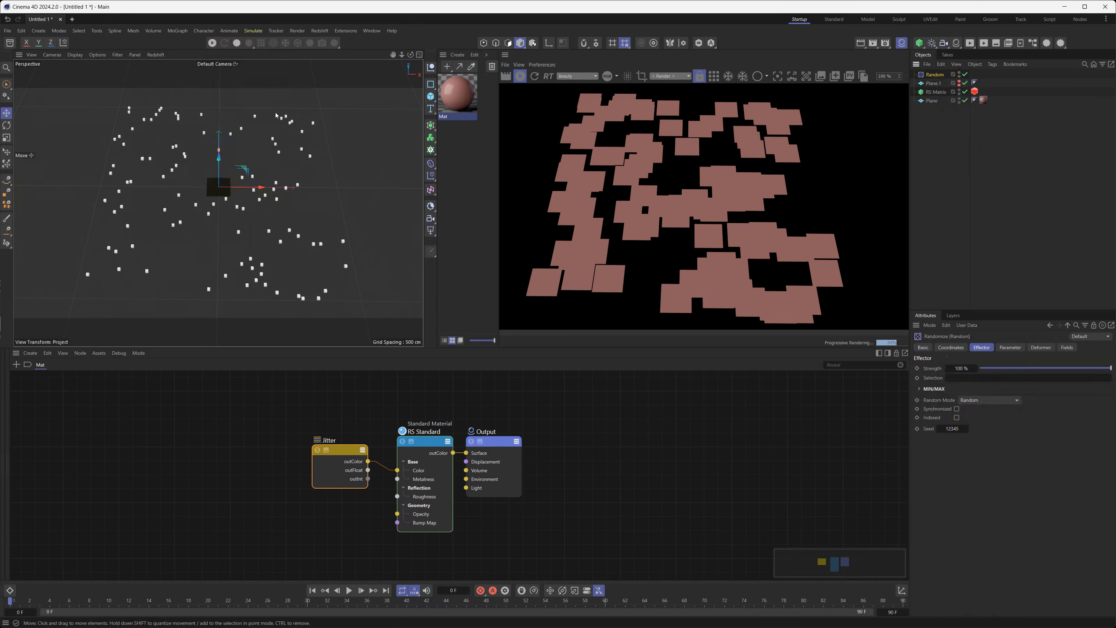
pyautogui.click(1007, 348)
pyautogui.click(967, 398)
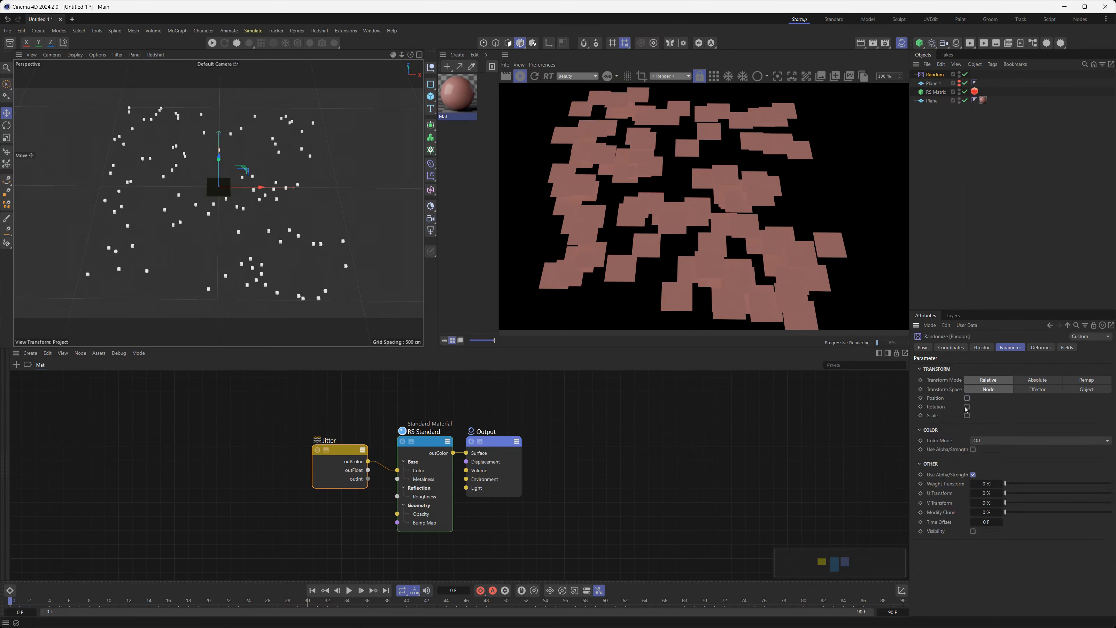
# Set the Random effector's Color Mode to Effector Color and refresh the render preview.
pyautogui.click(999, 441)
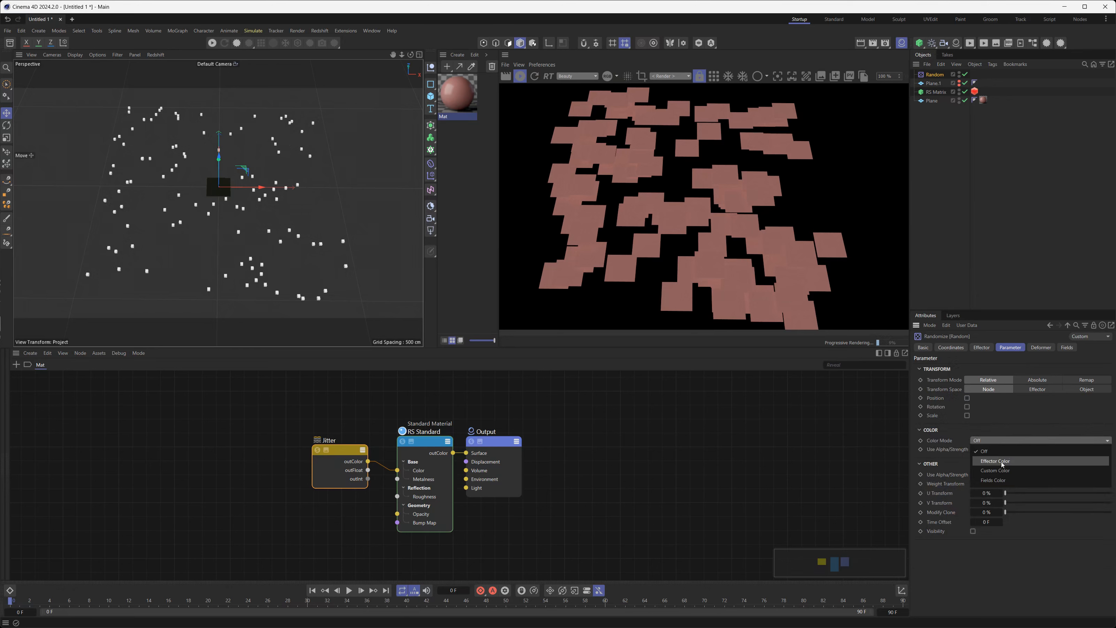
pyautogui.click(996, 462)
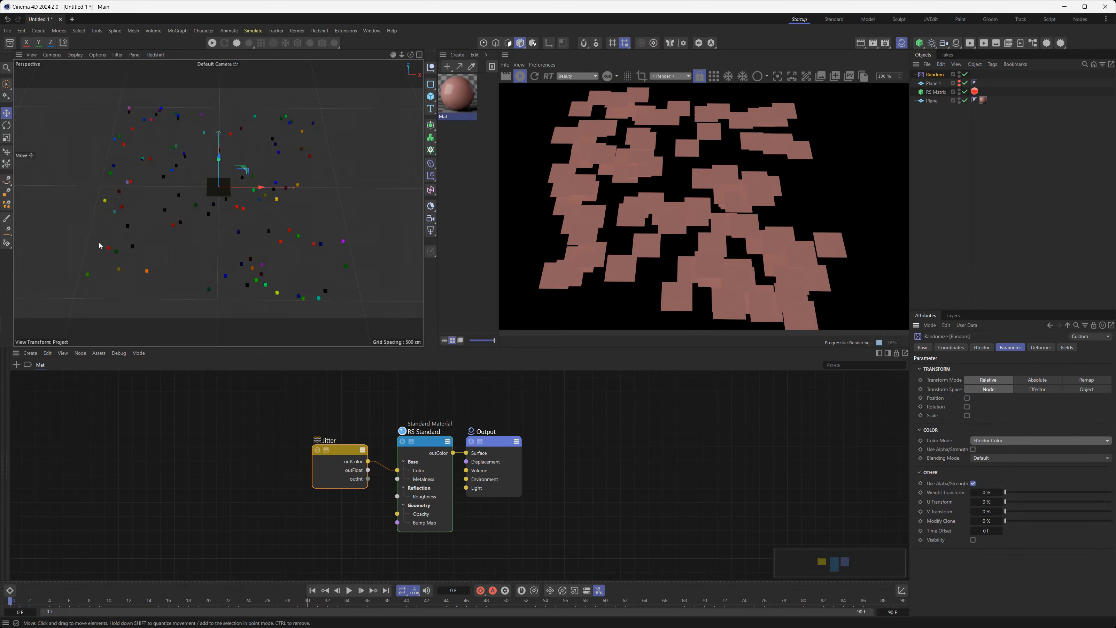
pyautogui.click(535, 75)
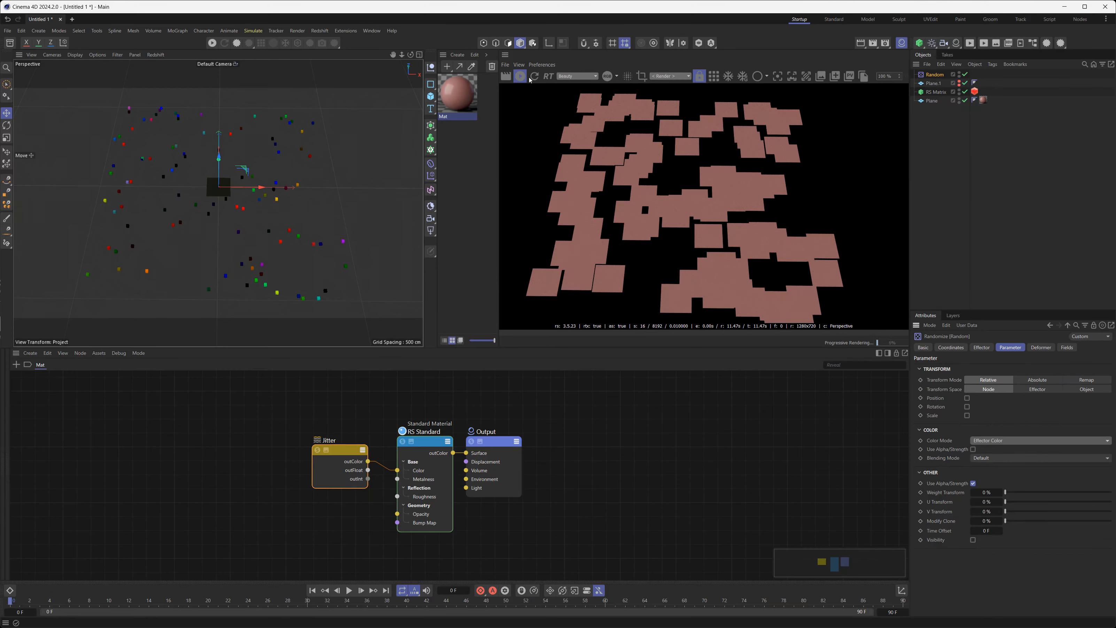
pyautogui.click(533, 78)
pyautogui.click(533, 80)
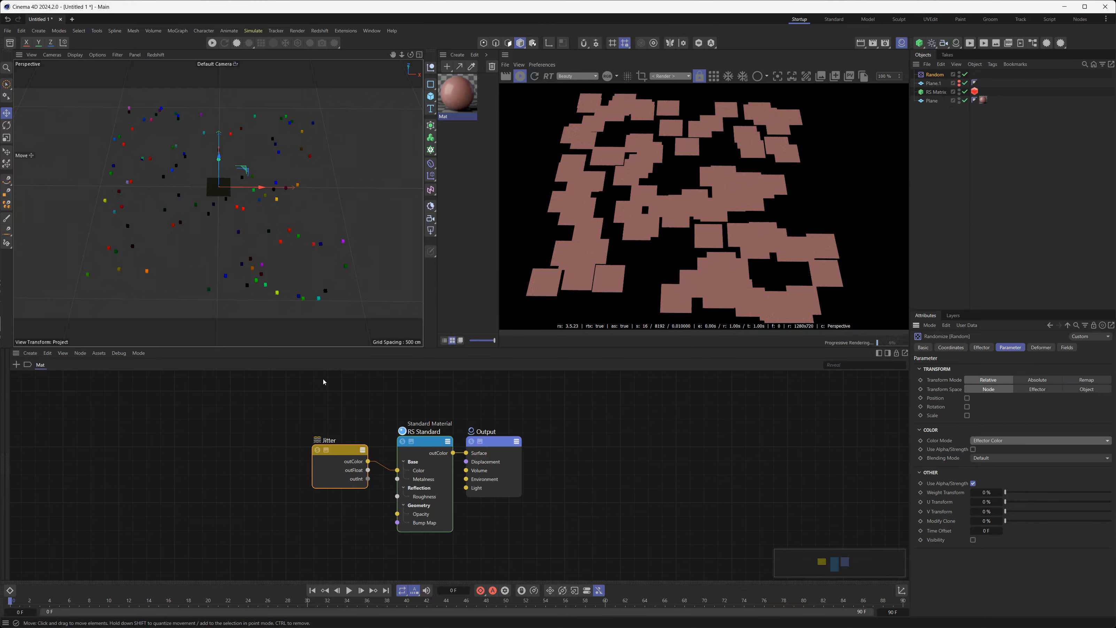
# Add a Color User Data node to the material and set its attribute name to RSMGColor from the MoGraph presets.
pyautogui.doubleClick(252, 454)
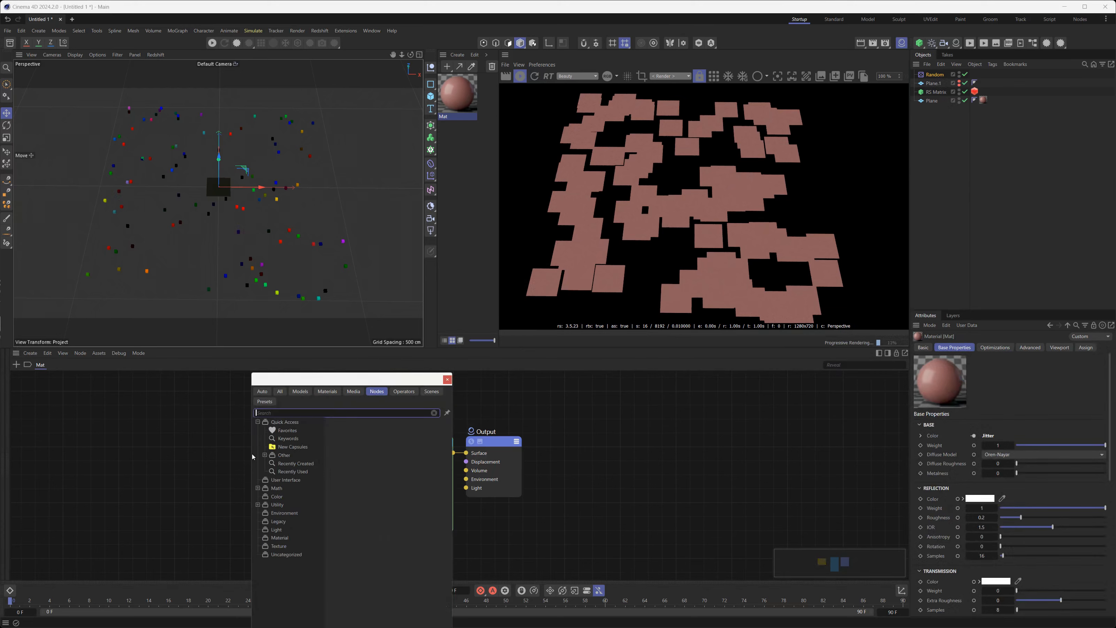
pyautogui.write('user')
pyautogui.press('Down')
pyautogui.press('Return')
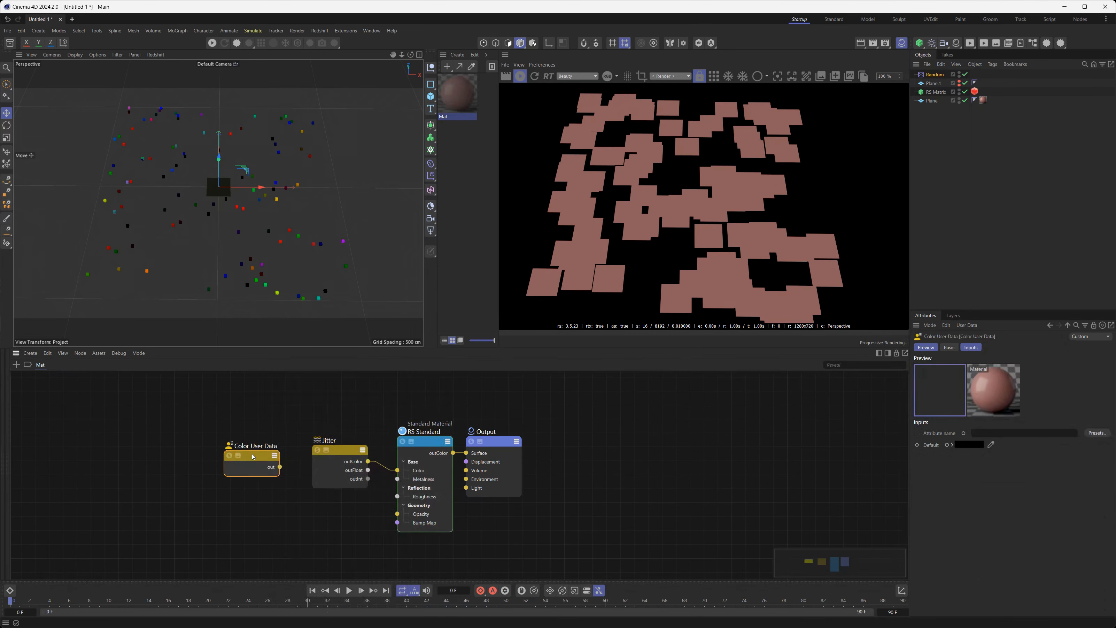
pyautogui.click(1095, 433)
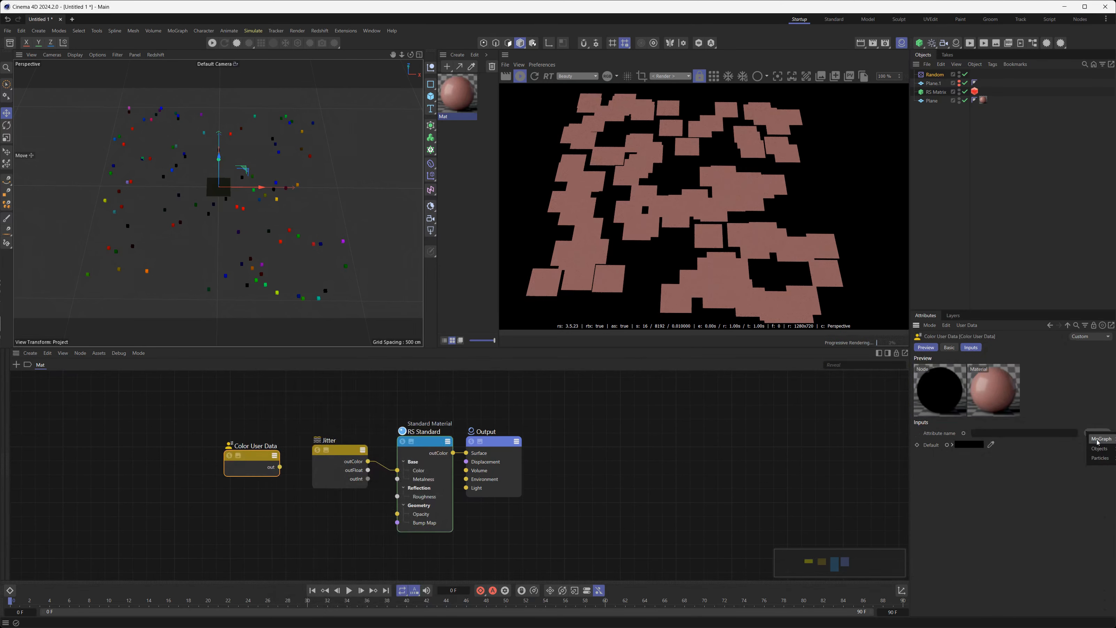
pyautogui.click(1102, 439)
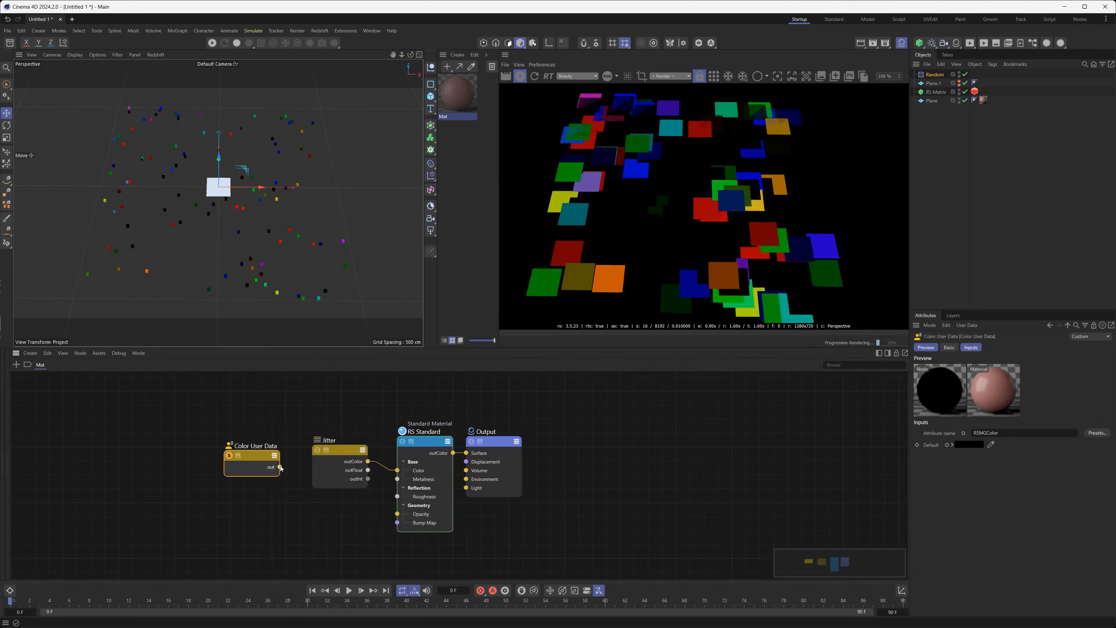
# Connect the Color User Data output to the Jitter node's User Data input and refresh the render preview.
pyautogui.moveTo(281, 468); pyautogui.dragTo(349, 453)
pyautogui.moveTo(386, 481)
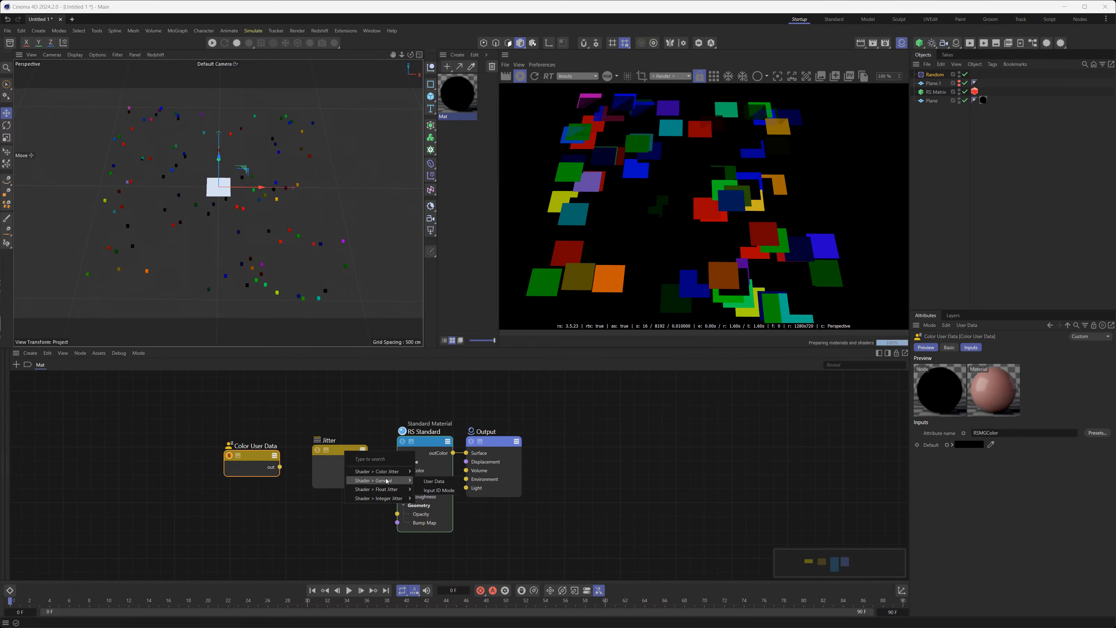
pyautogui.click(434, 482)
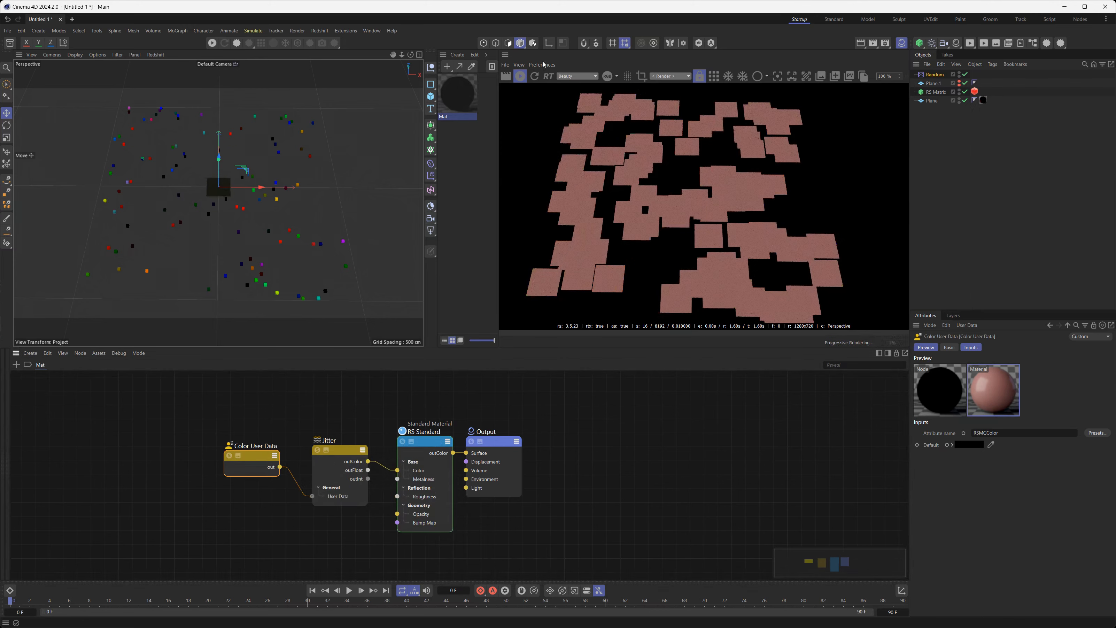
pyautogui.click(534, 78)
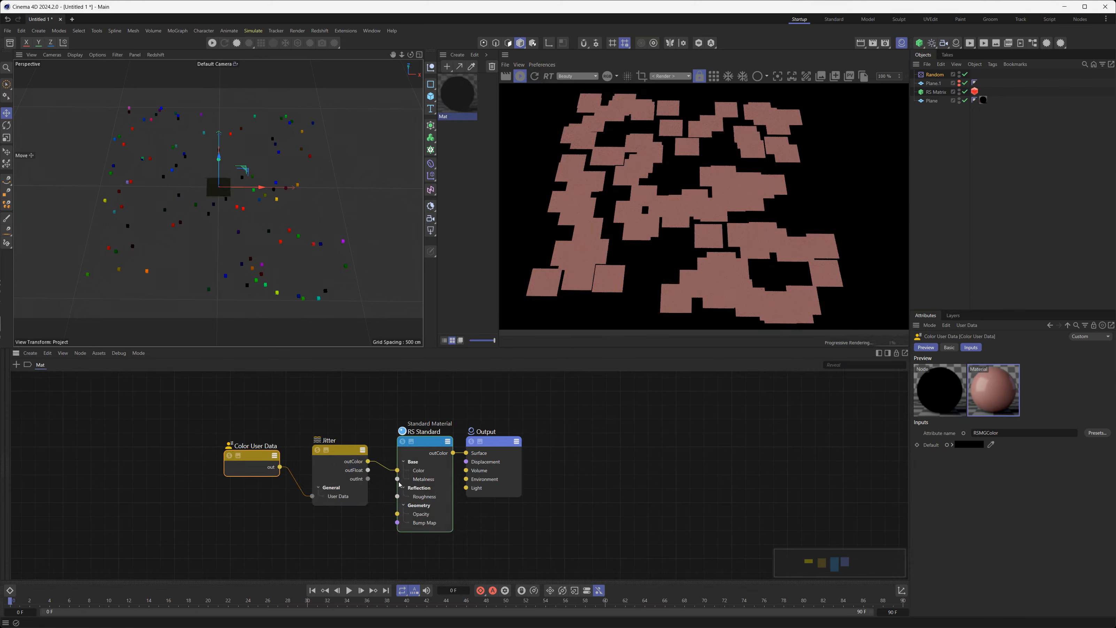
# Add a Mul node to the material graph and place it between the Color User Data and Jitter nodes.
pyautogui.moveTo(242, 457); pyautogui.dragTo(169, 452)
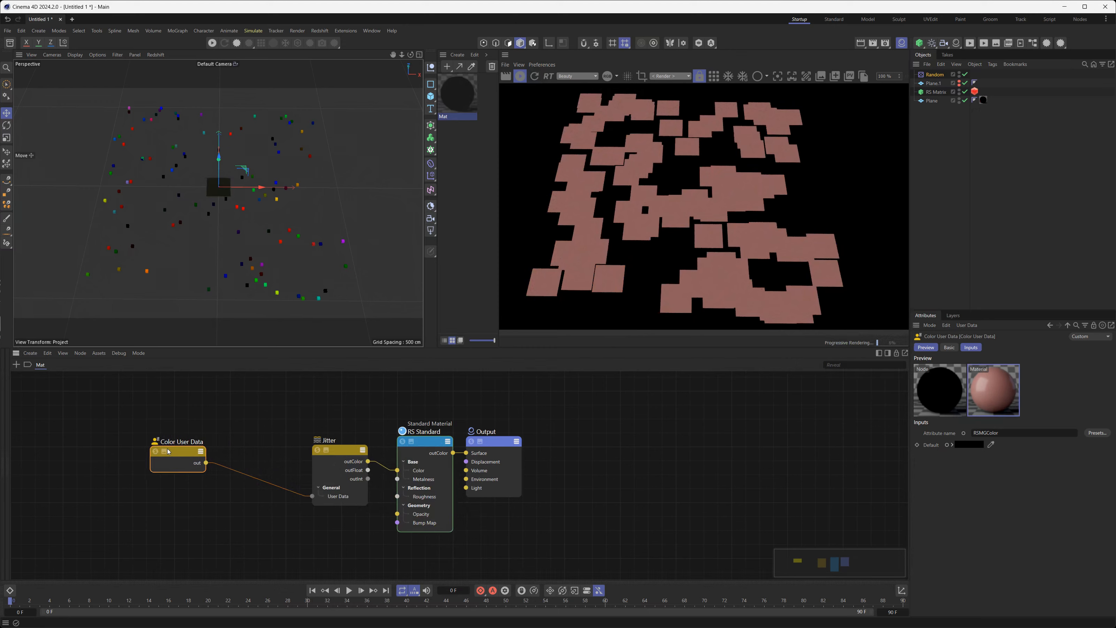
pyautogui.doubleClick(194, 527)
pyautogui.write('mul')
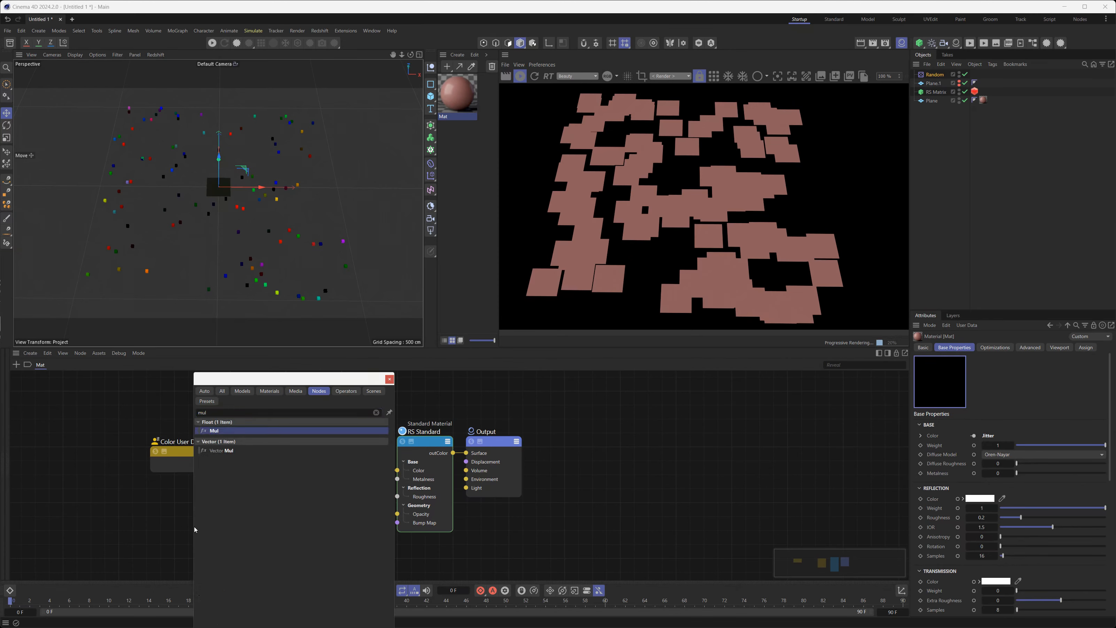
pyautogui.press('Return')
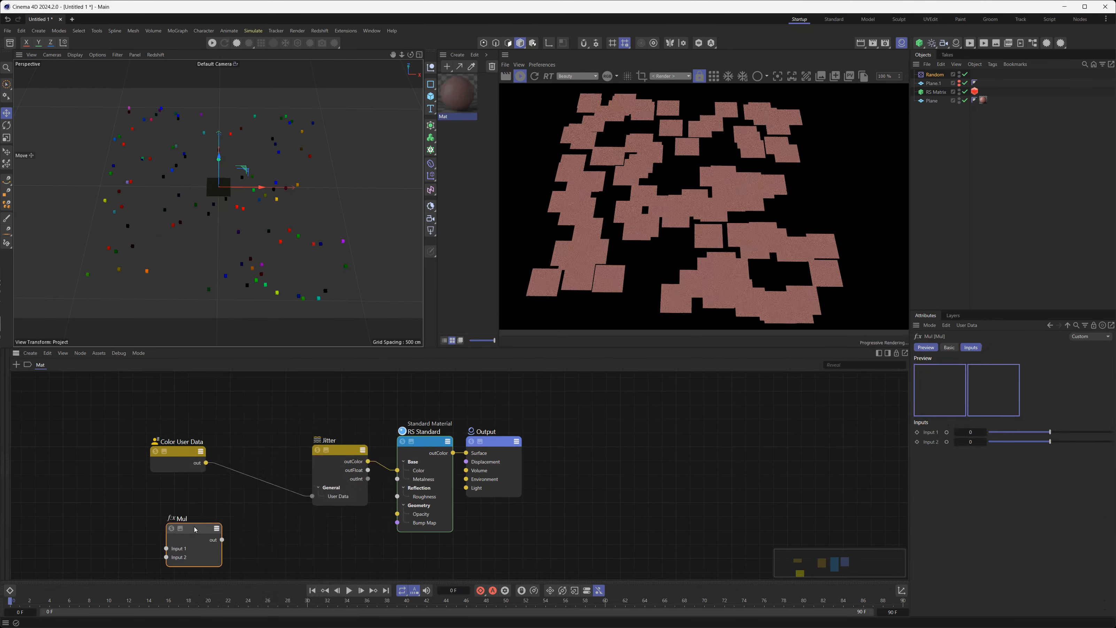
pyautogui.moveTo(335, 450); pyautogui.dragTo(329, 450)
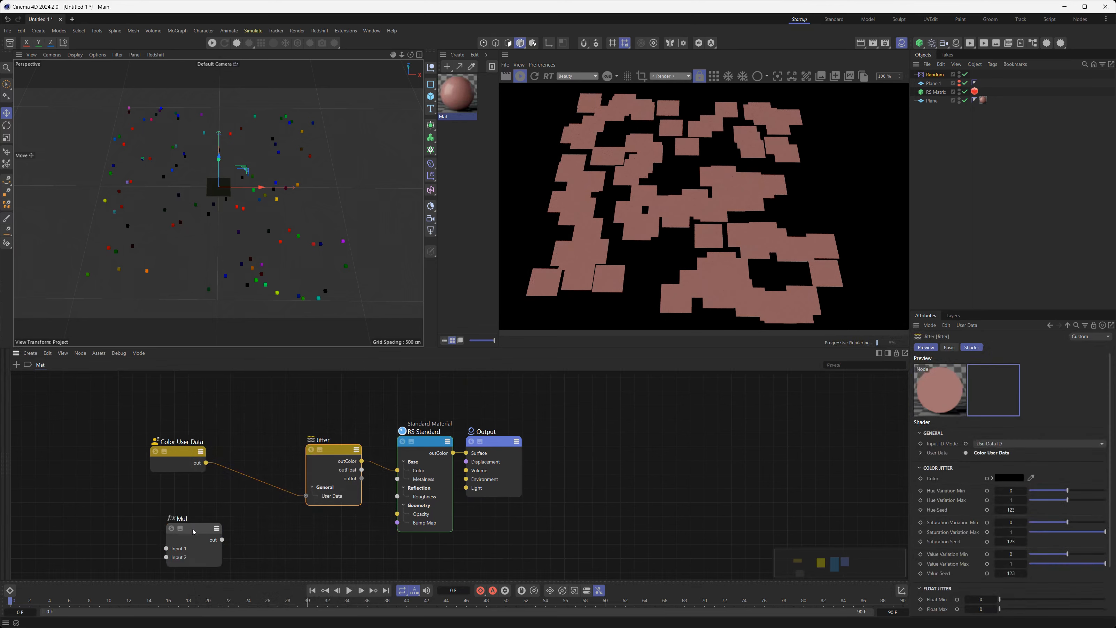
pyautogui.moveTo(193, 530); pyautogui.dragTo(257, 519)
# Route Color User Data through the Mul node's Input 1 into the Jitter's User Data, and set Input 2 to 100.
pyautogui.click(337, 473)
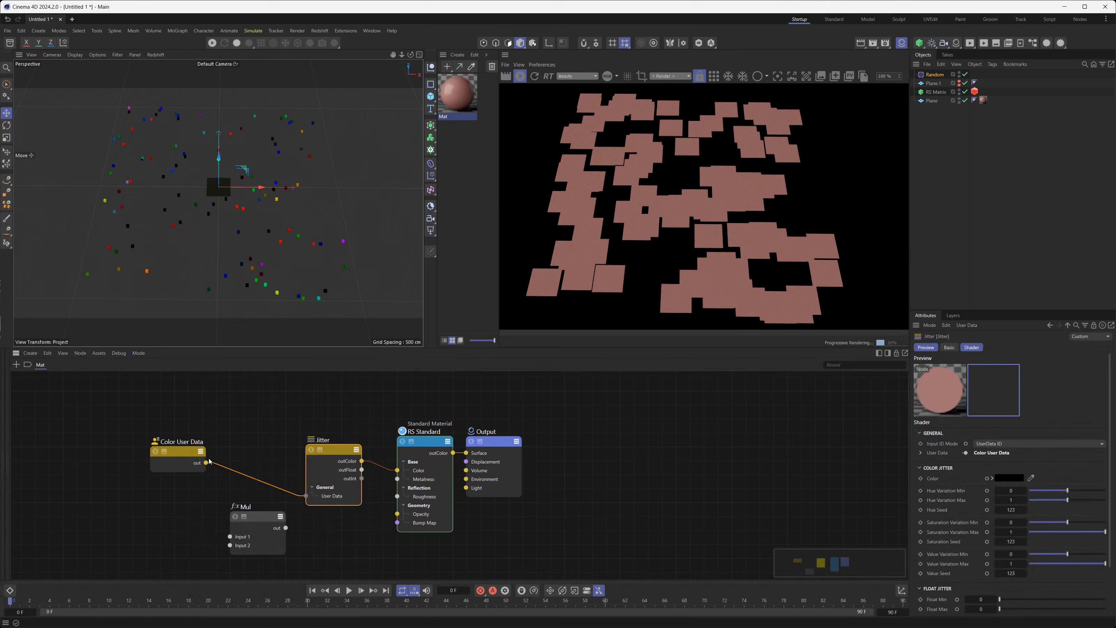
pyautogui.moveTo(206, 463); pyautogui.dragTo(258, 480)
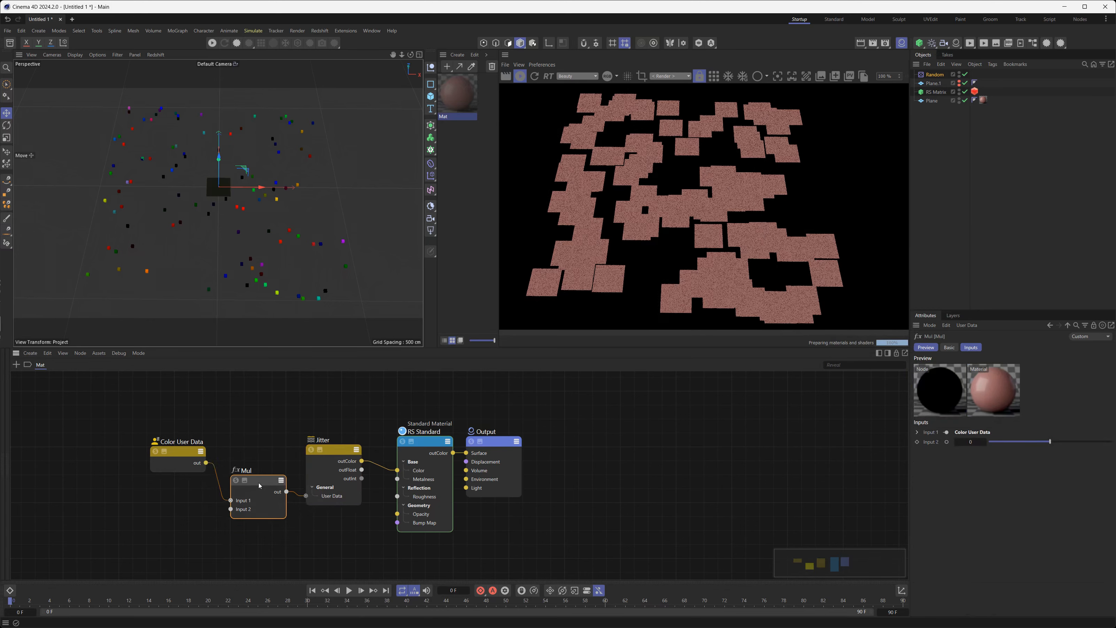
pyautogui.click(973, 442)
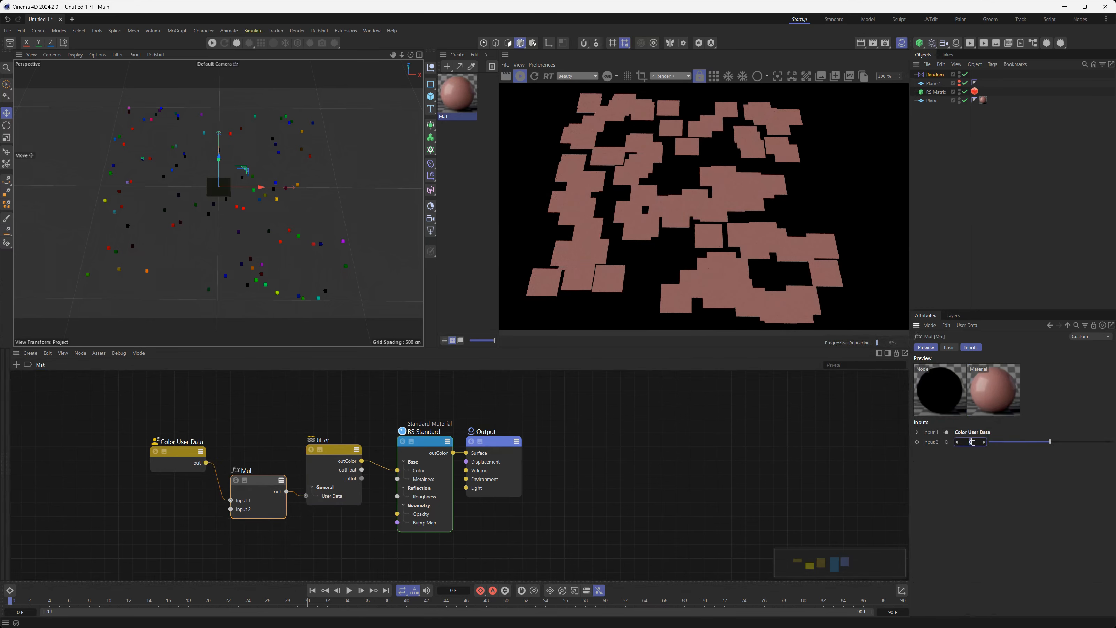
pyautogui.press('Return')
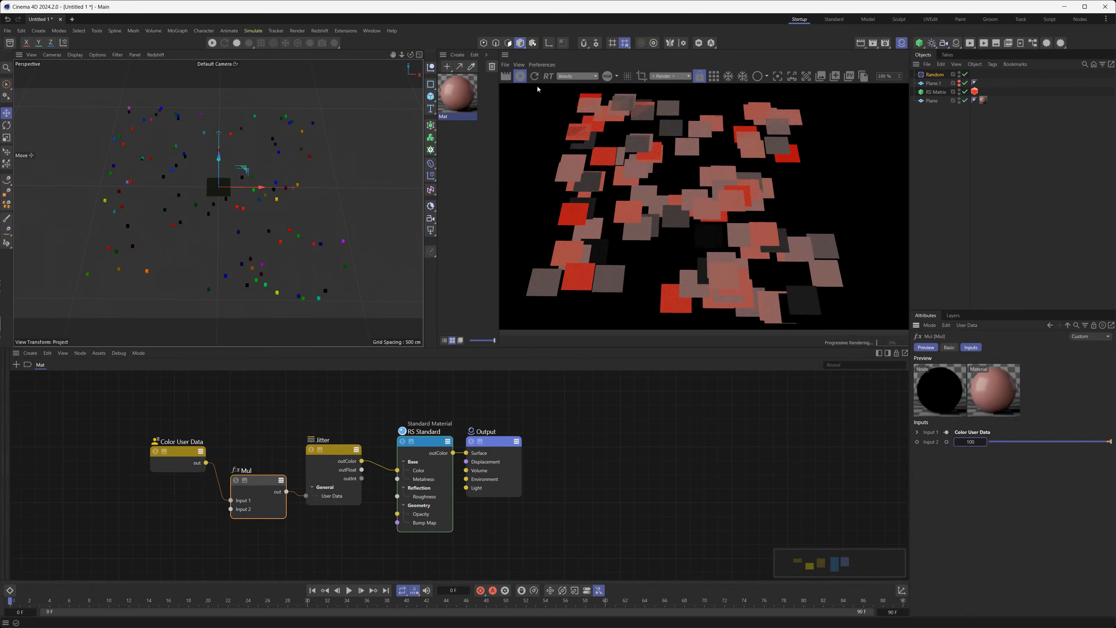
# Try different Hue Seed values on the Jitter node, including 190, refresh the render preview, and restore the seed to 123.
pyautogui.click(345, 460)
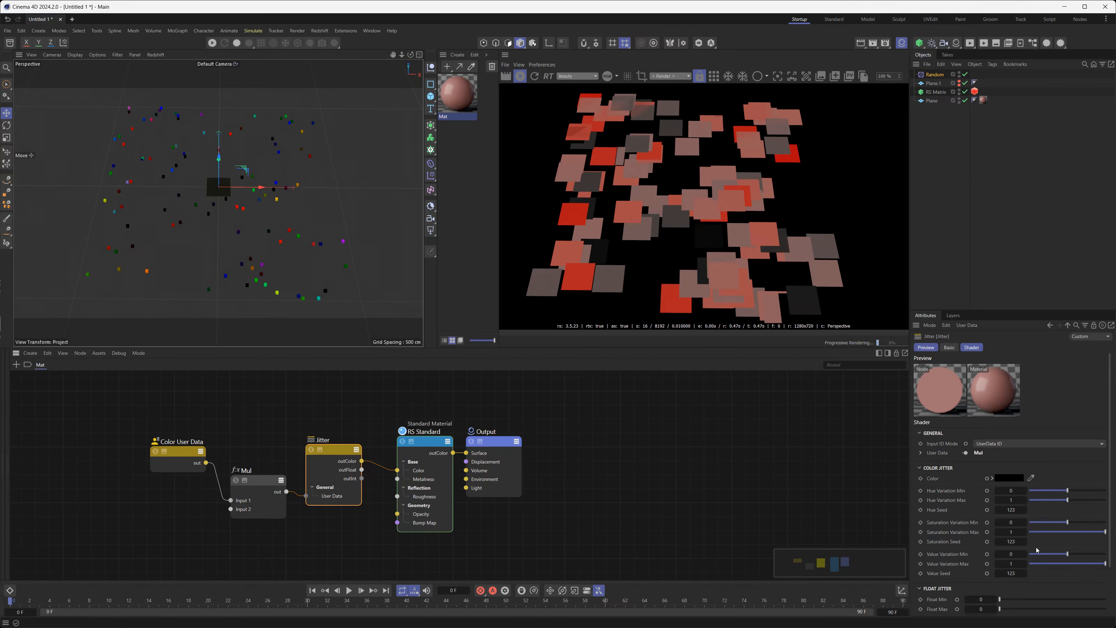
pyautogui.moveTo(1015, 510); pyautogui.dragTo(1044, 511)
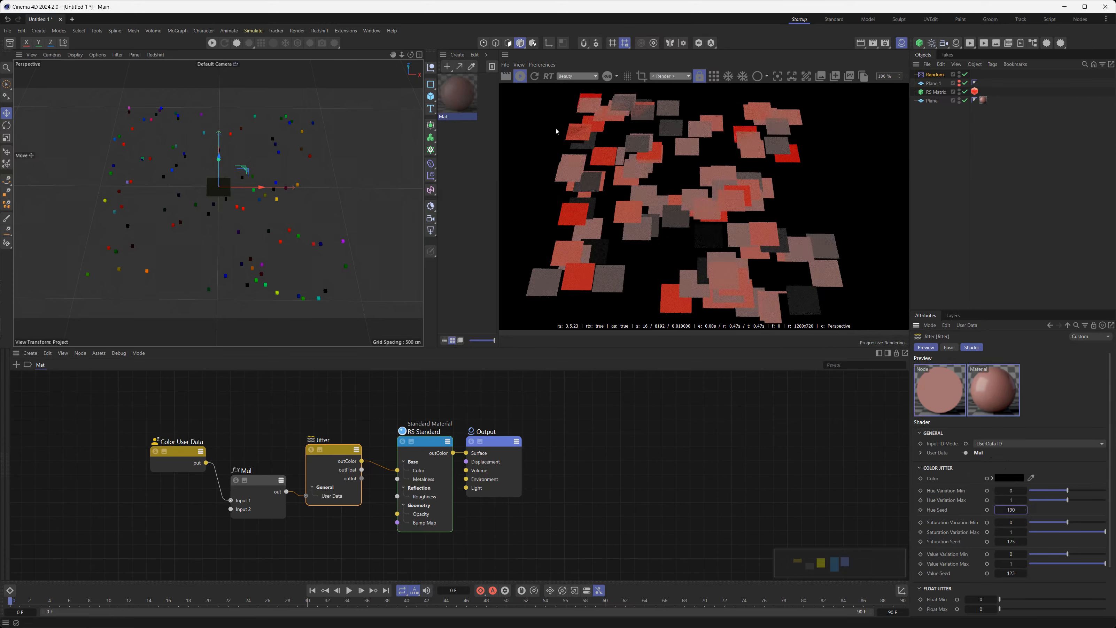
pyautogui.click(535, 77)
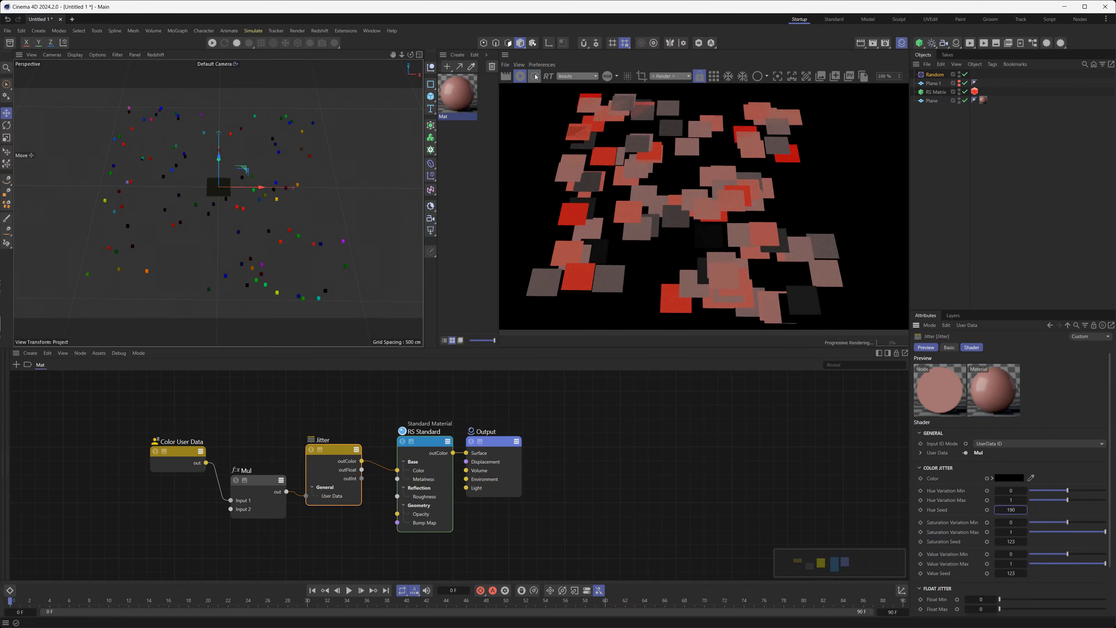
pyautogui.moveTo(1018, 510); pyautogui.dragTo(873, 510)
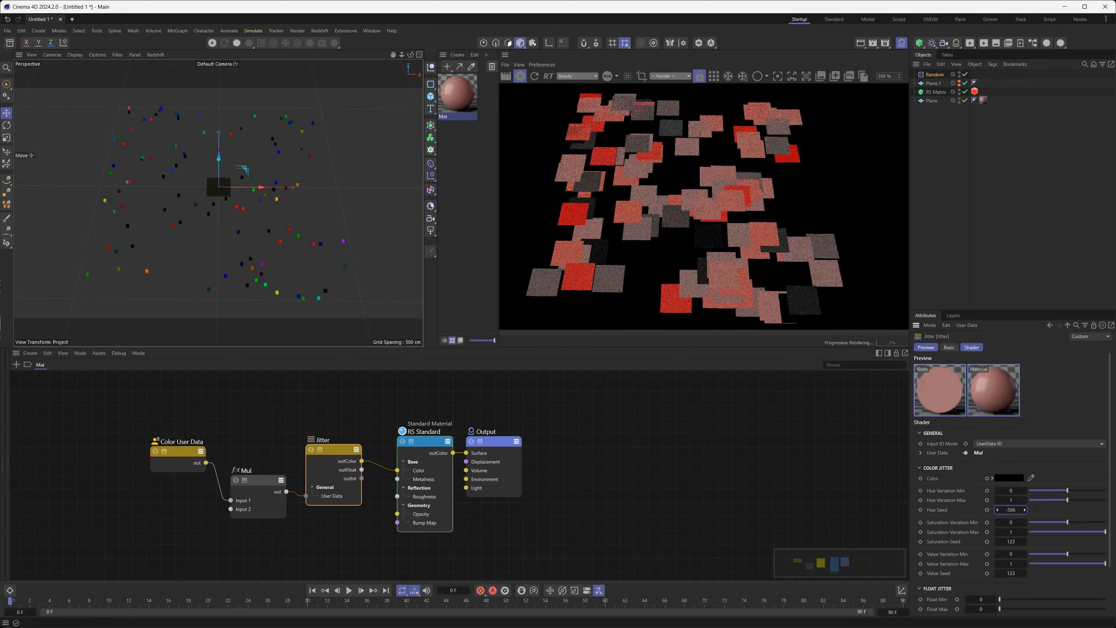
pyautogui.moveTo(686, 510); pyautogui.dragTo(1115, 511)
pyautogui.click(1016, 509)
pyautogui.press('Return')
# Set the Jitter node's Hue Variation Min to -360 and Max to 360, and change its Hue Seed to 149.
pyautogui.moveTo(1072, 500); pyautogui.dragTo(1026, 490)
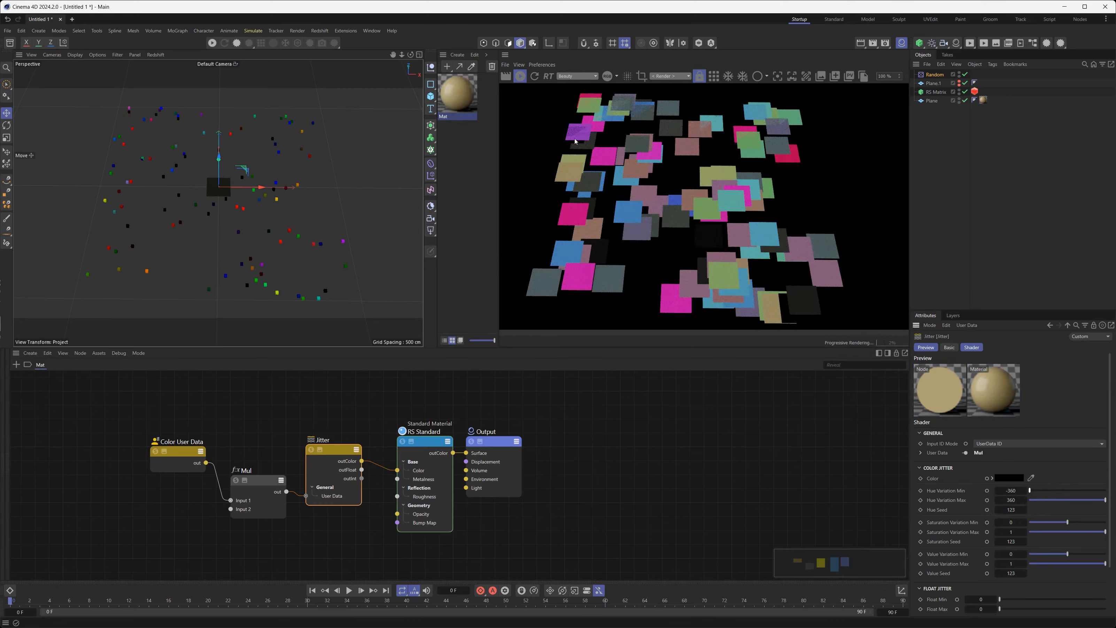
pyautogui.click(533, 77)
pyautogui.moveTo(1012, 510); pyautogui.dragTo(978, 510)
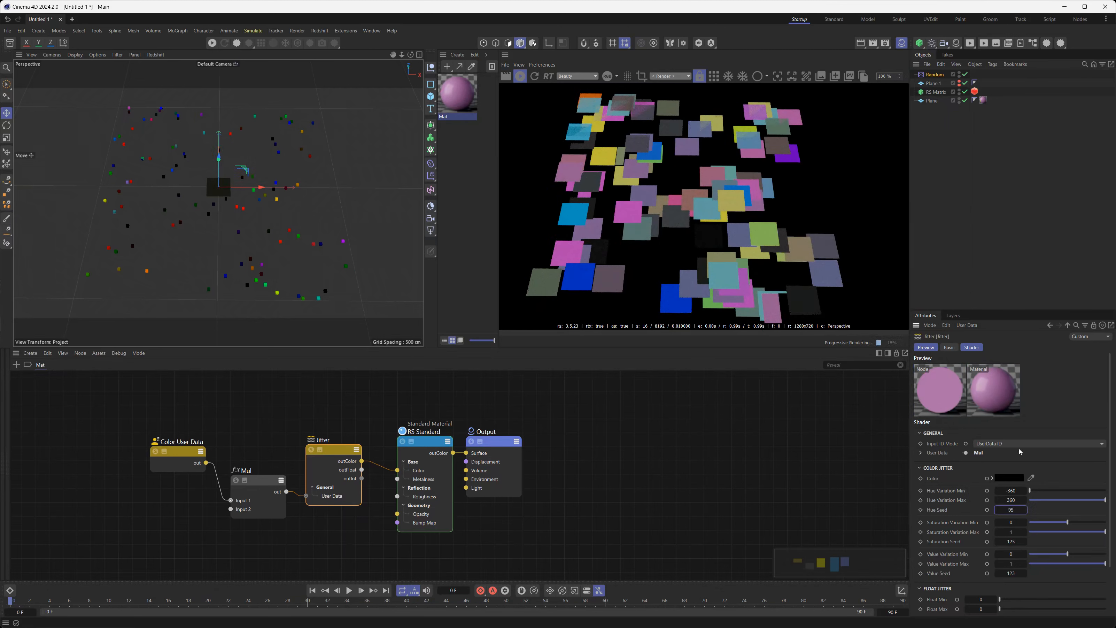
pyautogui.moveTo(1013, 510); pyautogui.dragTo(1014, 510)
pyautogui.moveTo(1011, 510); pyautogui.dragTo(1018, 510)
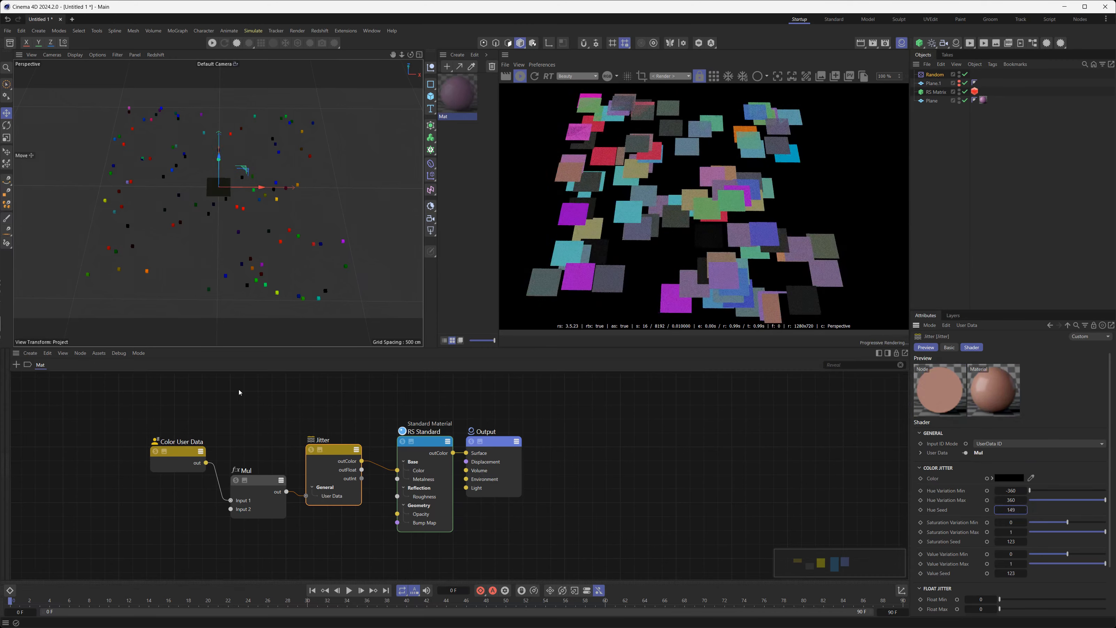
# Solo the Color User Data and Jitter nodes alternately to compare their colours in the render preview.
pyautogui.click(156, 452)
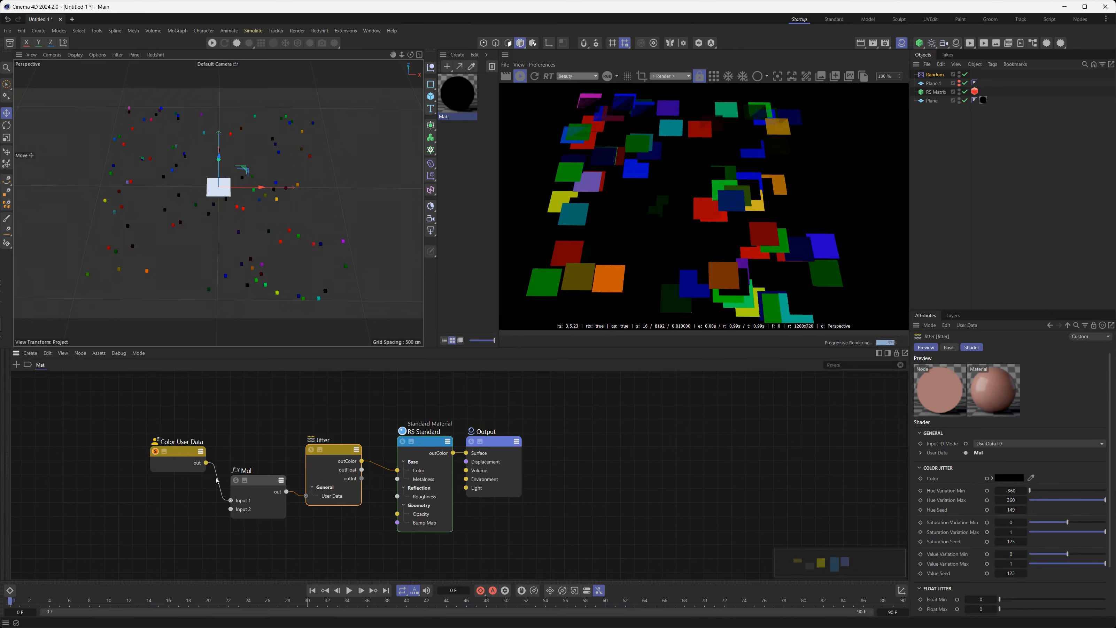
pyautogui.click(311, 450)
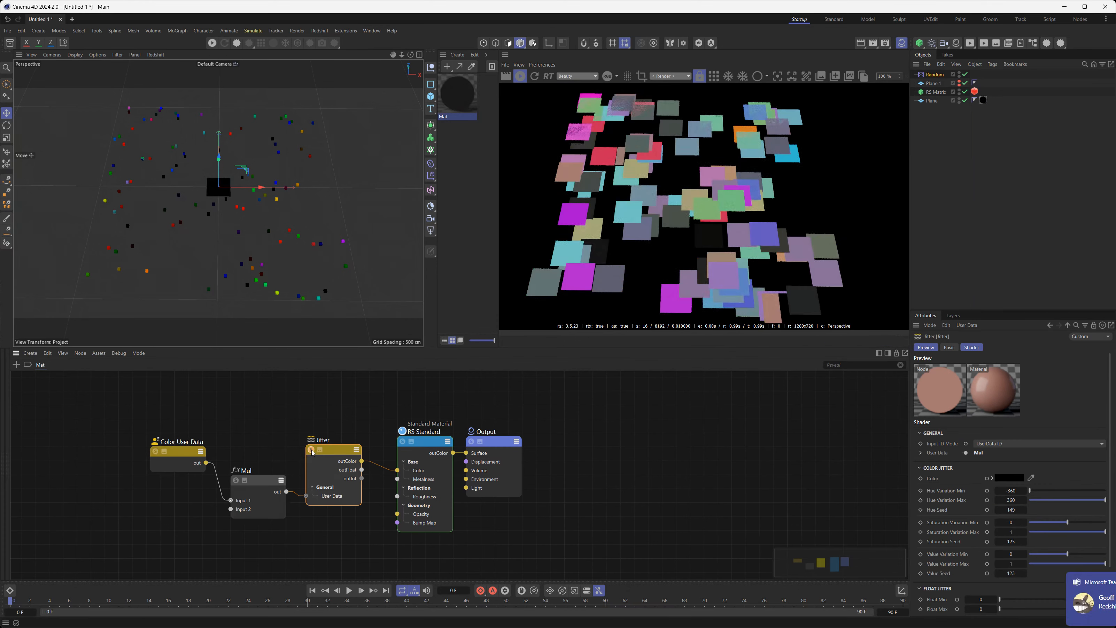
pyautogui.click(156, 451)
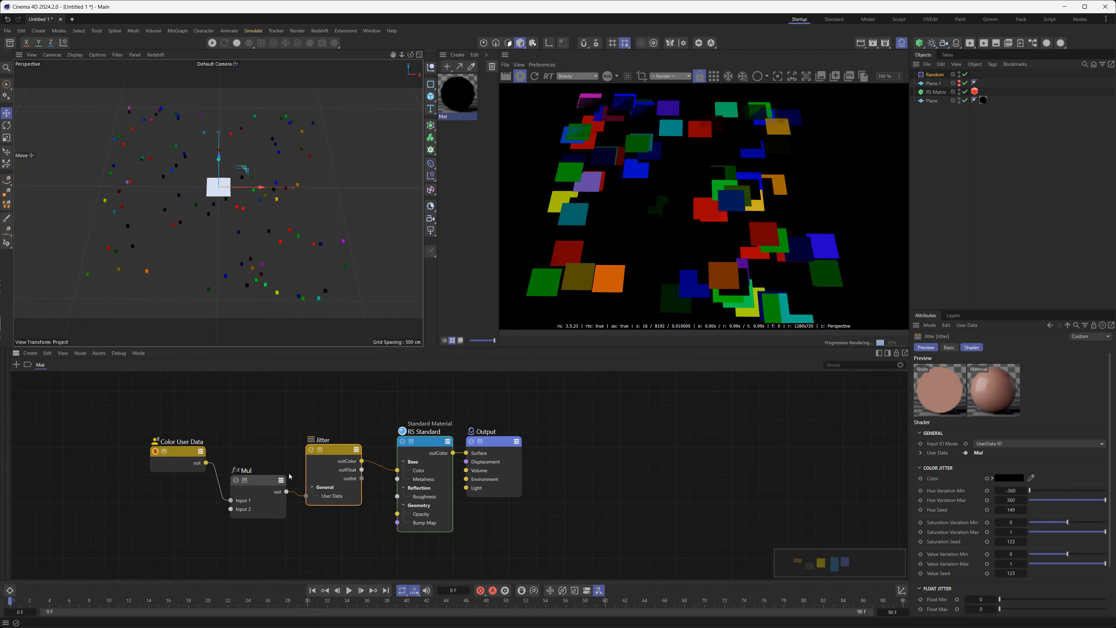
pyautogui.click(311, 450)
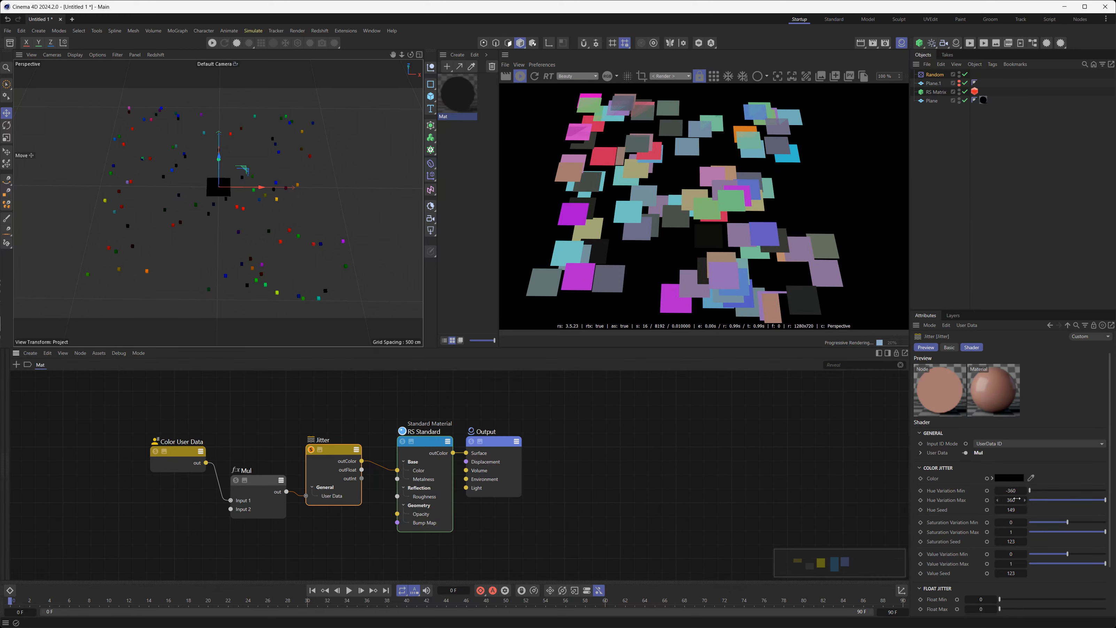
# Change the Jitter node's Hue Seed to 227.
pyautogui.moveTo(1013, 510); pyautogui.dragTo(1049, 510)
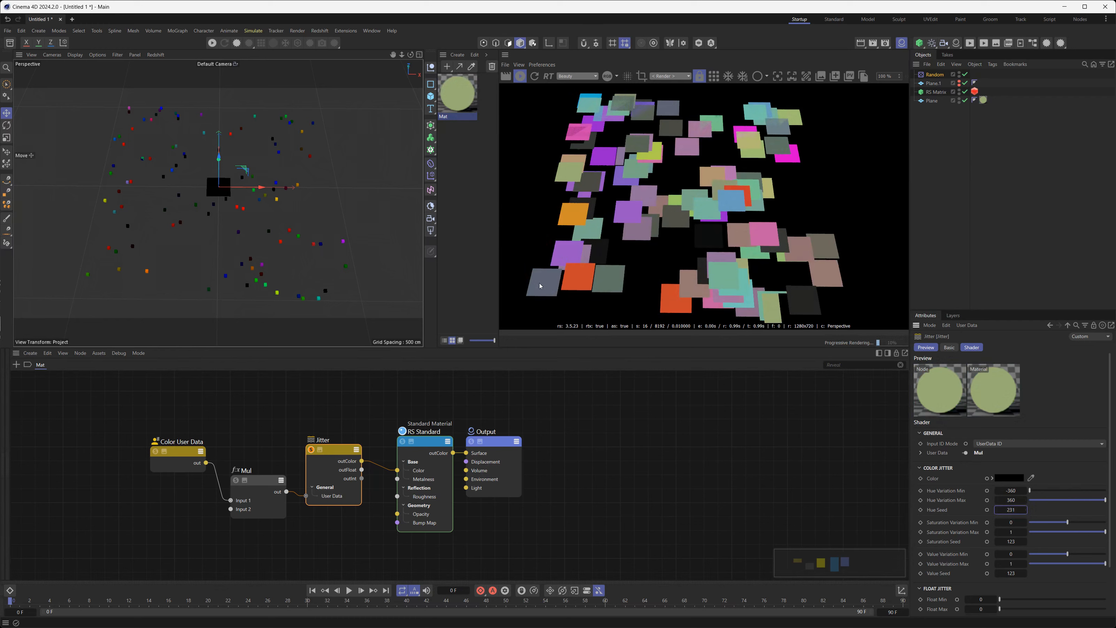
pyautogui.moveTo(1015, 511); pyautogui.dragTo(1012, 511)
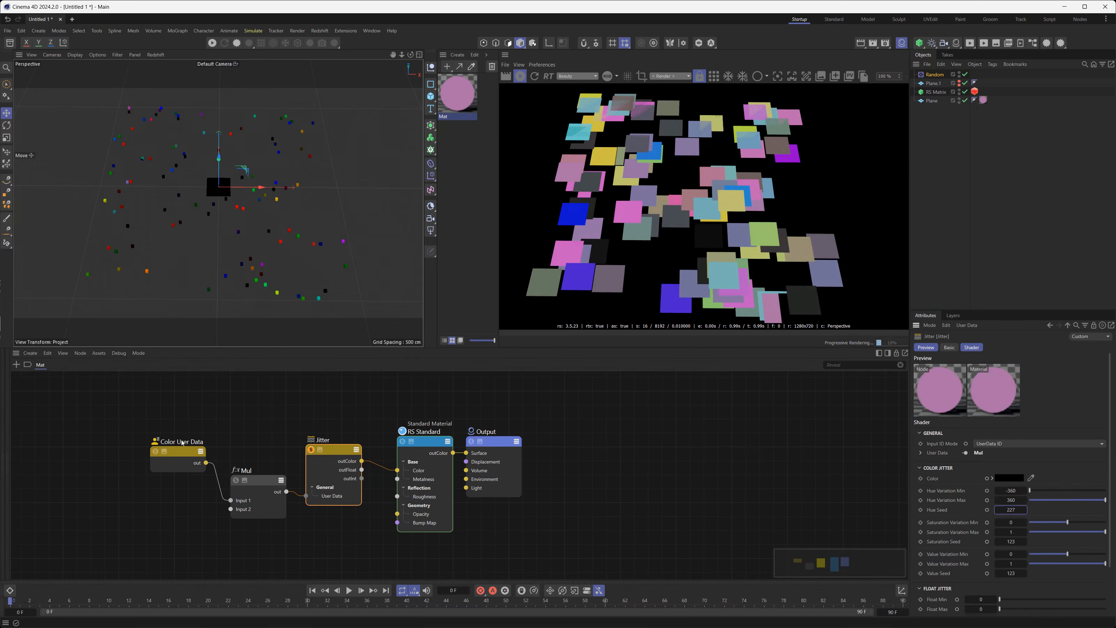
# Spread the Color User Data, Mul and Output nodes farther apart in the material graph.
pyautogui.moveTo(183, 443); pyautogui.dragTo(138, 427)
pyautogui.moveTo(246, 481); pyautogui.dragTo(209, 444)
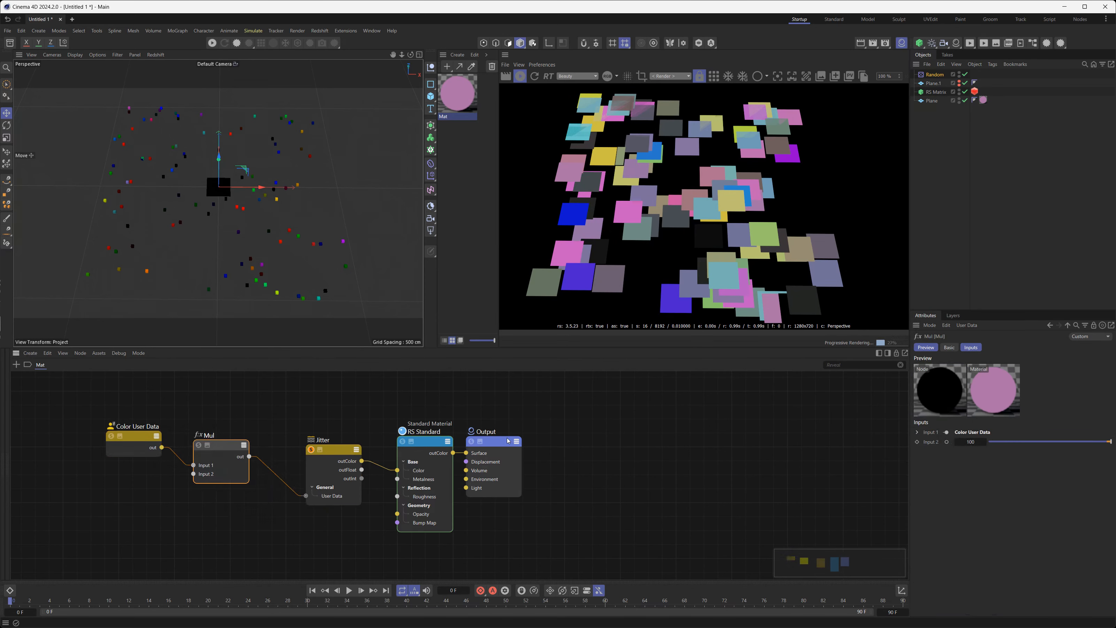
pyautogui.moveTo(508, 441); pyautogui.dragTo(576, 435)
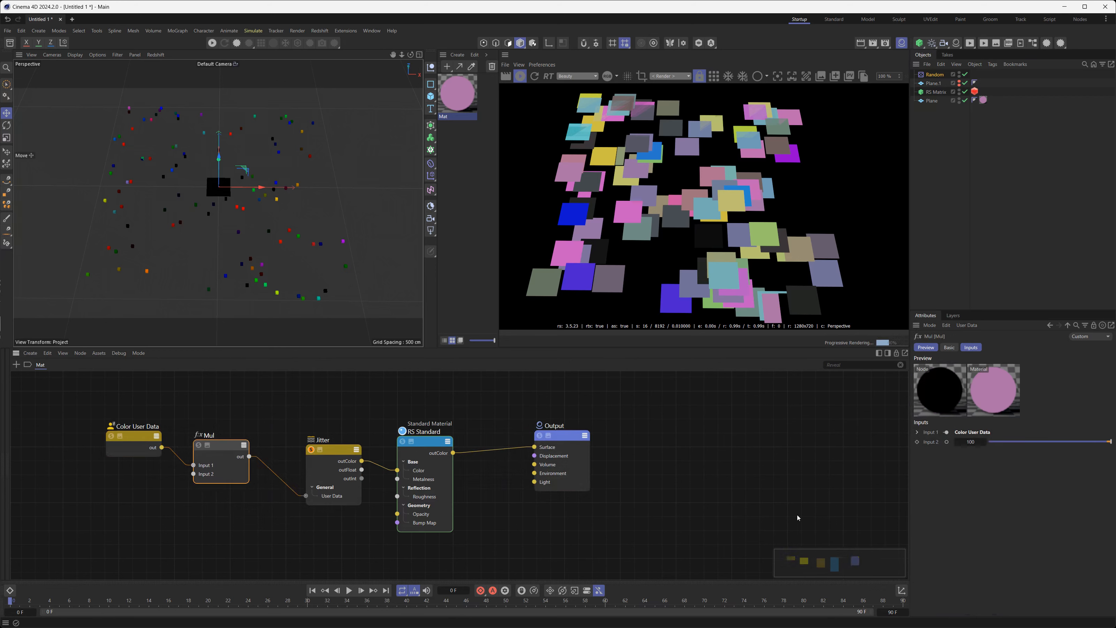
# Set the Mul node's Input 2 to 1000 and the Jitter node's Hue Seed to 329.
pyautogui.doubleClick(972, 442)
pyautogui.press('Return')
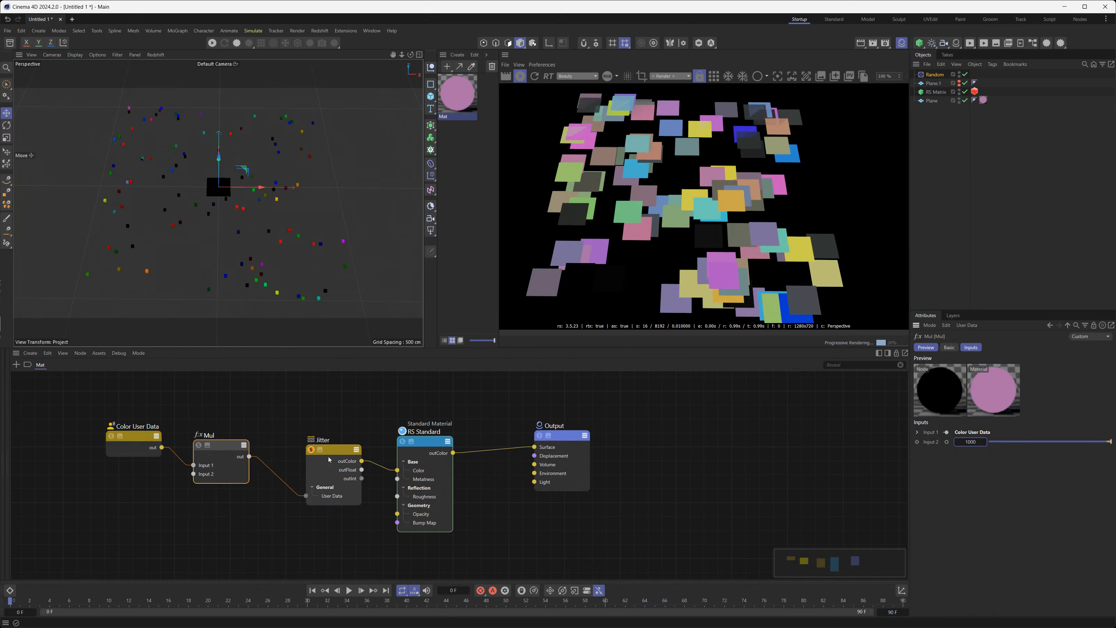
pyautogui.moveTo(331, 462); pyautogui.dragTo(314, 454)
pyautogui.moveTo(1022, 510); pyautogui.dragTo(1067, 510)
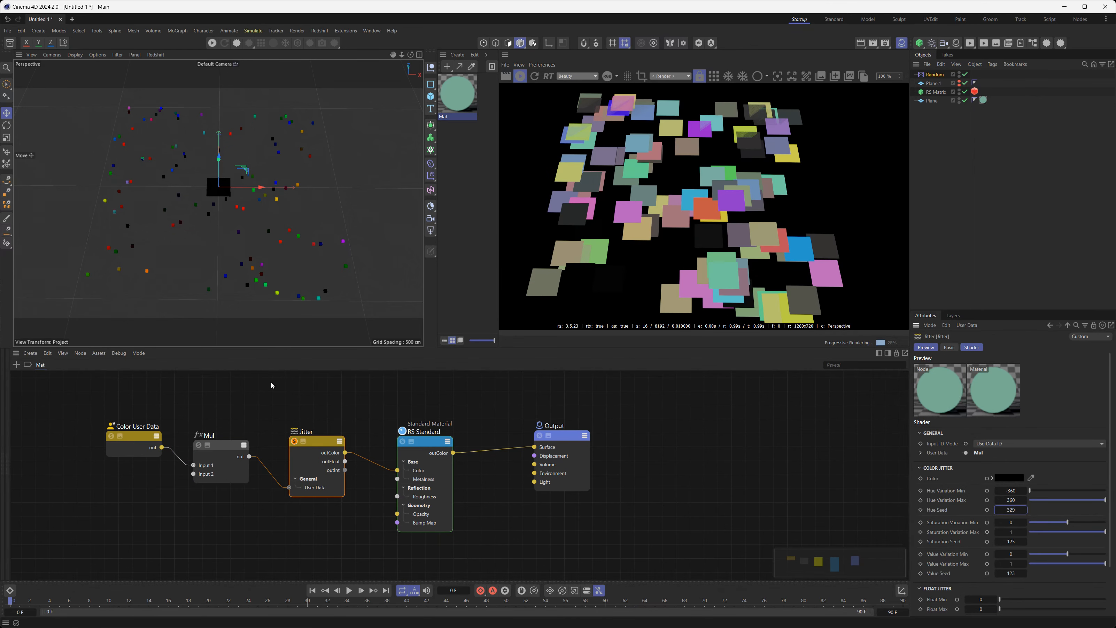
# Make room between the Color User Data and Mul nodes and create an Add node there.
pyautogui.moveTo(141, 438); pyautogui.dragTo(95, 436)
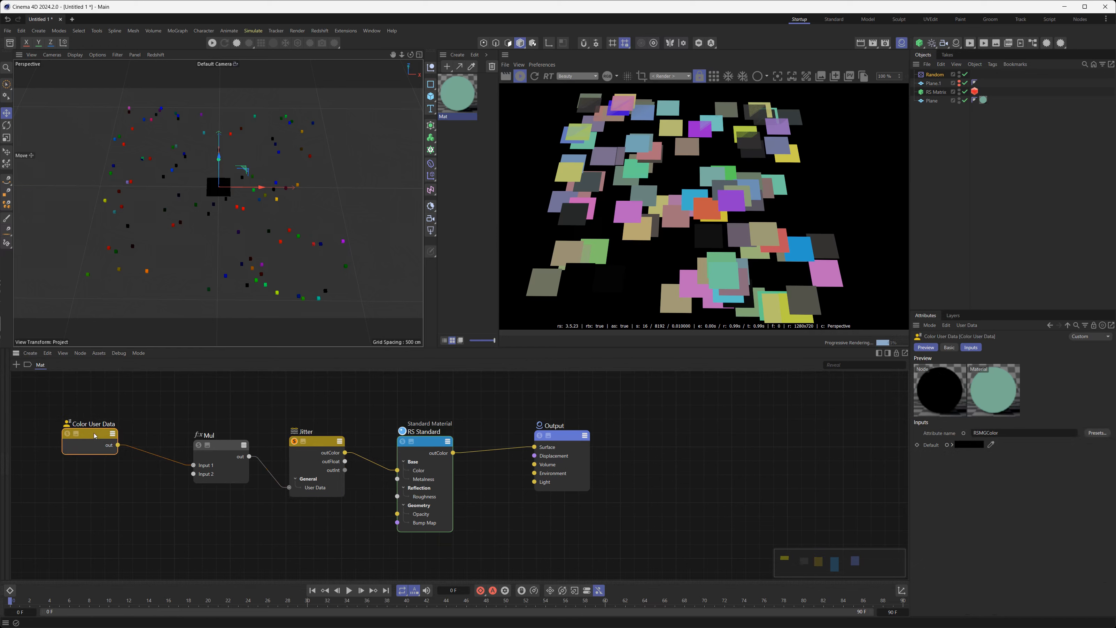
pyautogui.moveTo(209, 403); pyautogui.dragTo(610, 502)
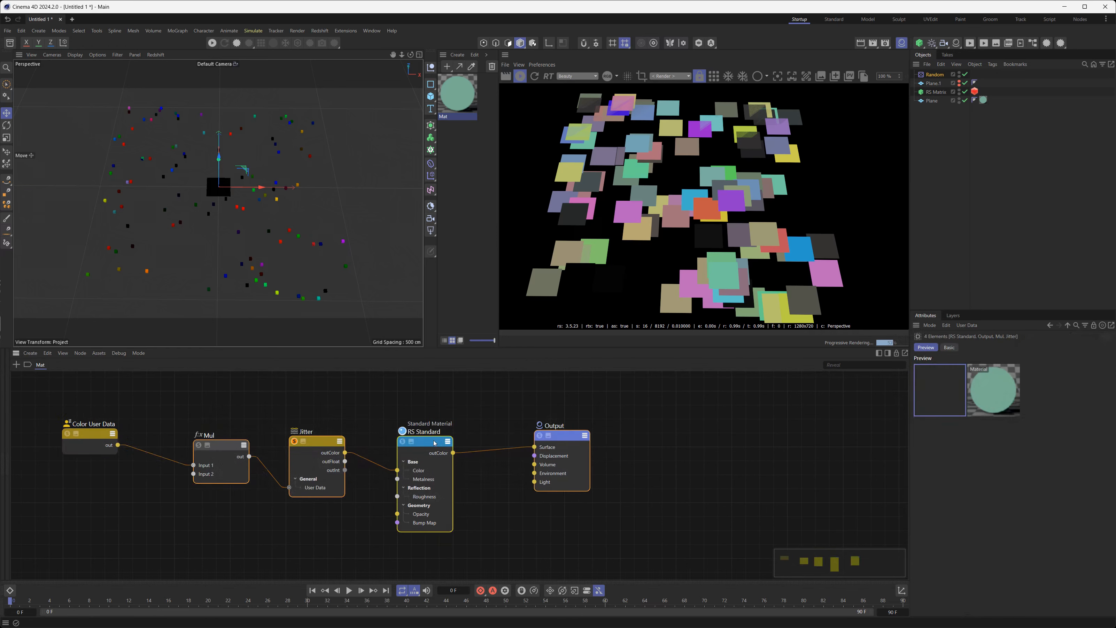
pyautogui.moveTo(445, 439); pyautogui.dragTo(505, 434)
pyautogui.moveTo(88, 435); pyautogui.dragTo(106, 438)
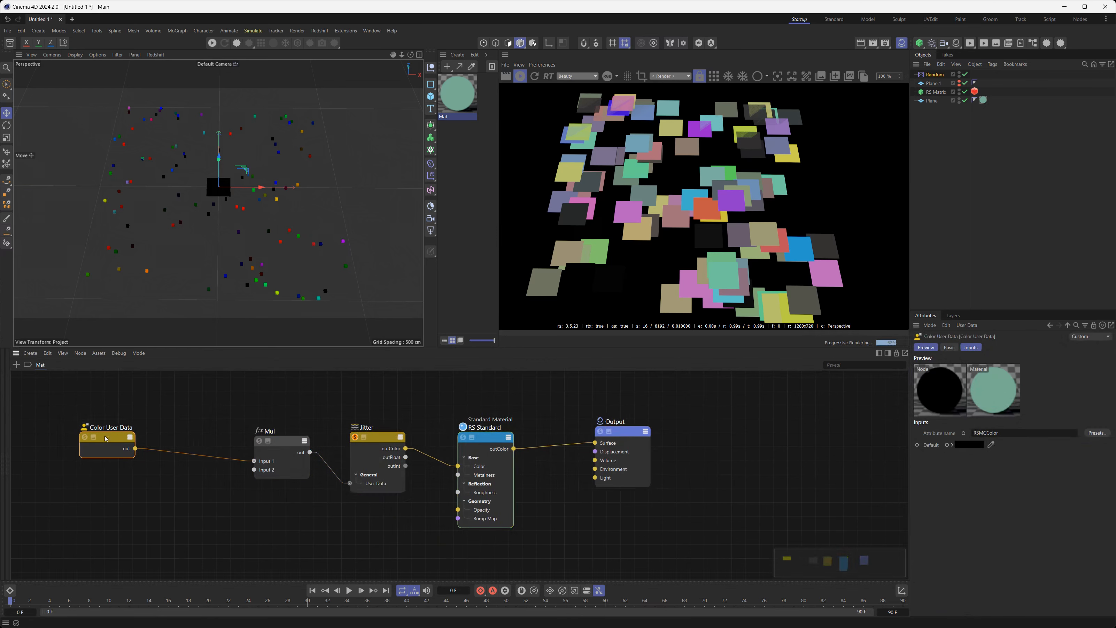
pyautogui.click(227, 419)
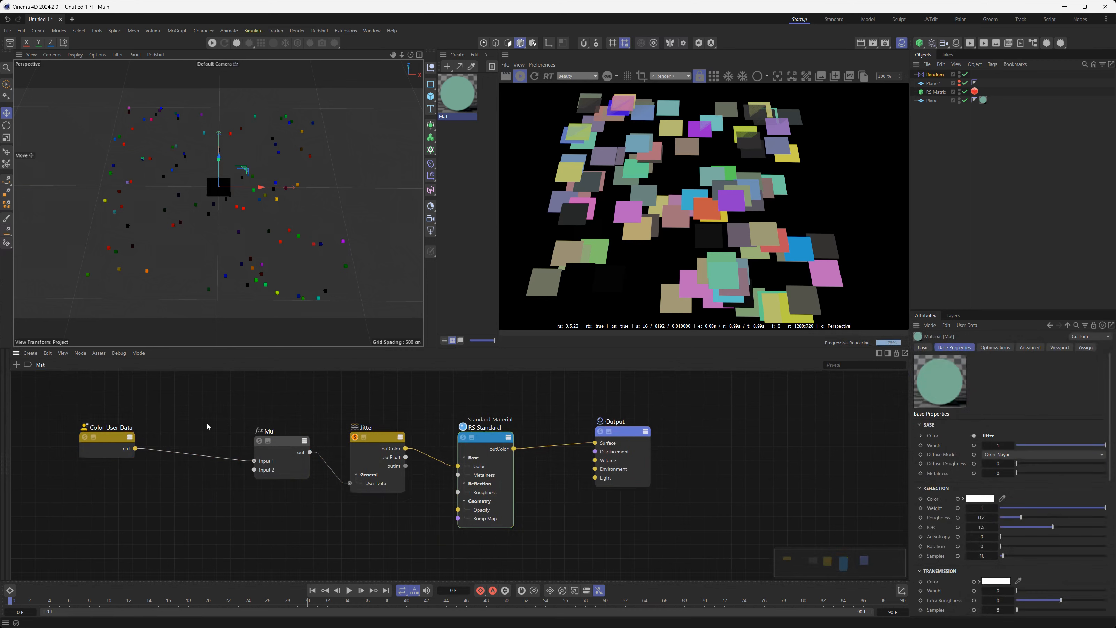
pyautogui.hotkey('shift', 'c')
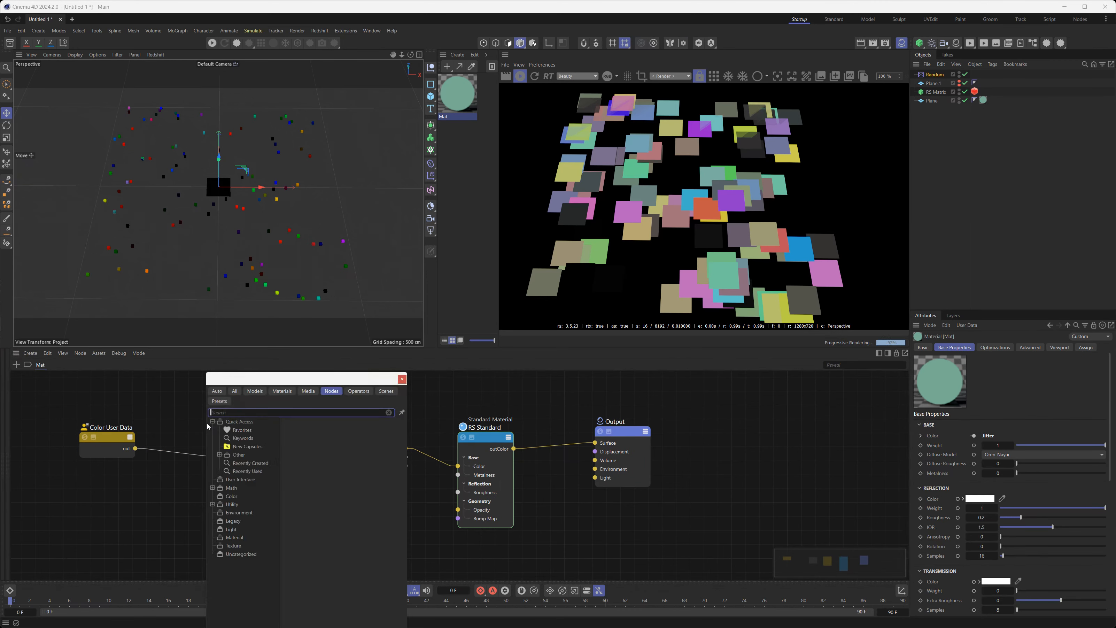
pyautogui.write('add')
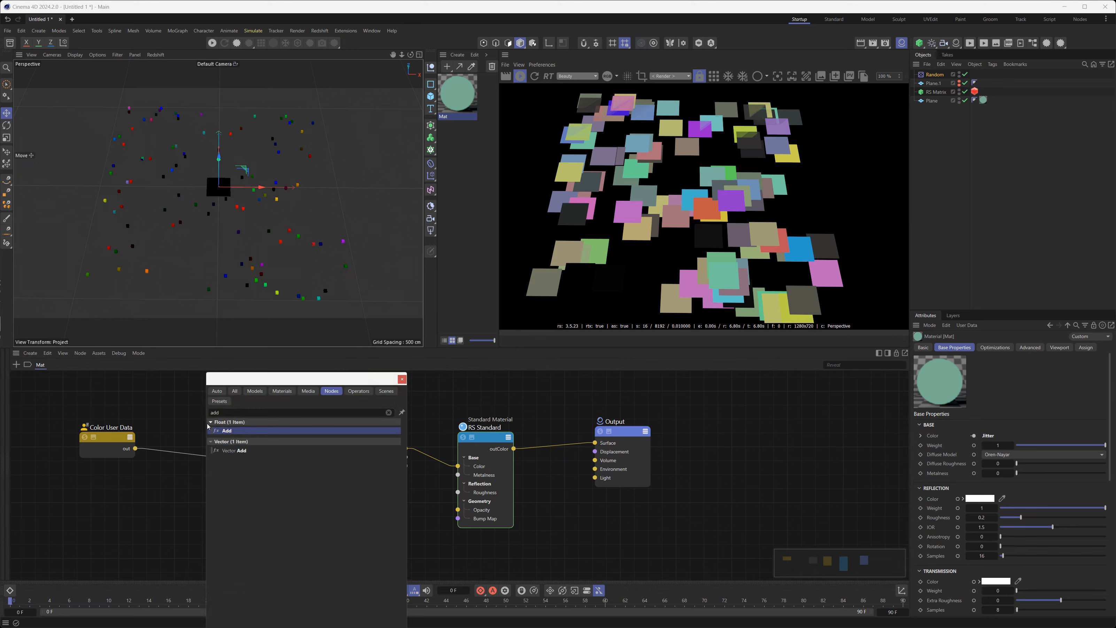
pyautogui.press('Return')
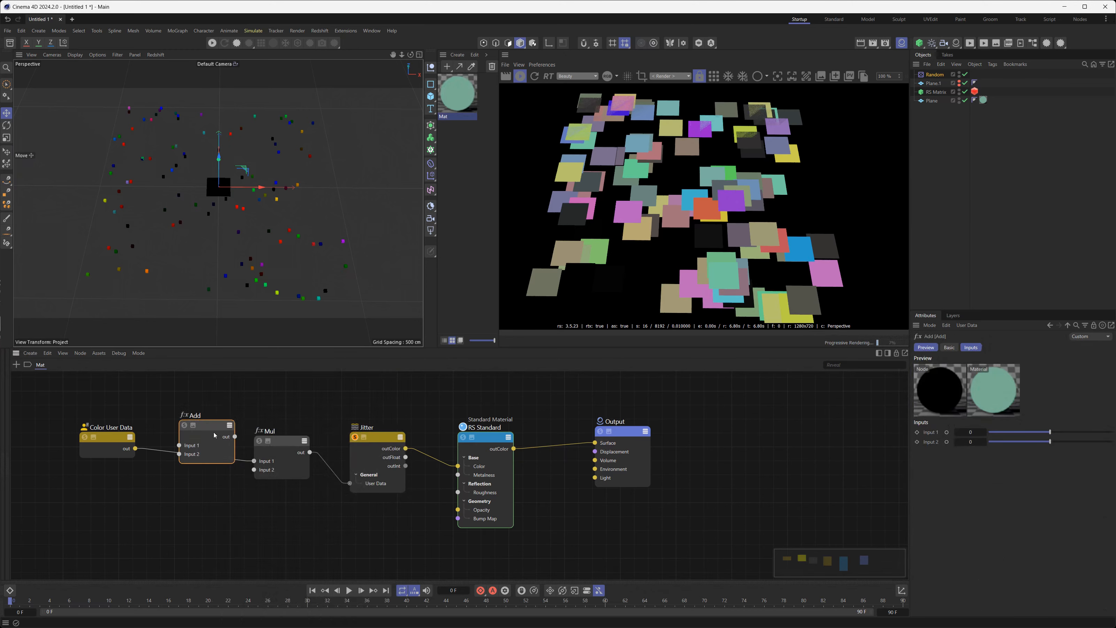
# Insert the Add node between Color User Data and Mul's Input 1, and set its Input 2 to -0.072.
pyautogui.moveTo(214, 435); pyautogui.dragTo(205, 405)
pyautogui.moveTo(108, 440); pyautogui.dragTo(108, 444)
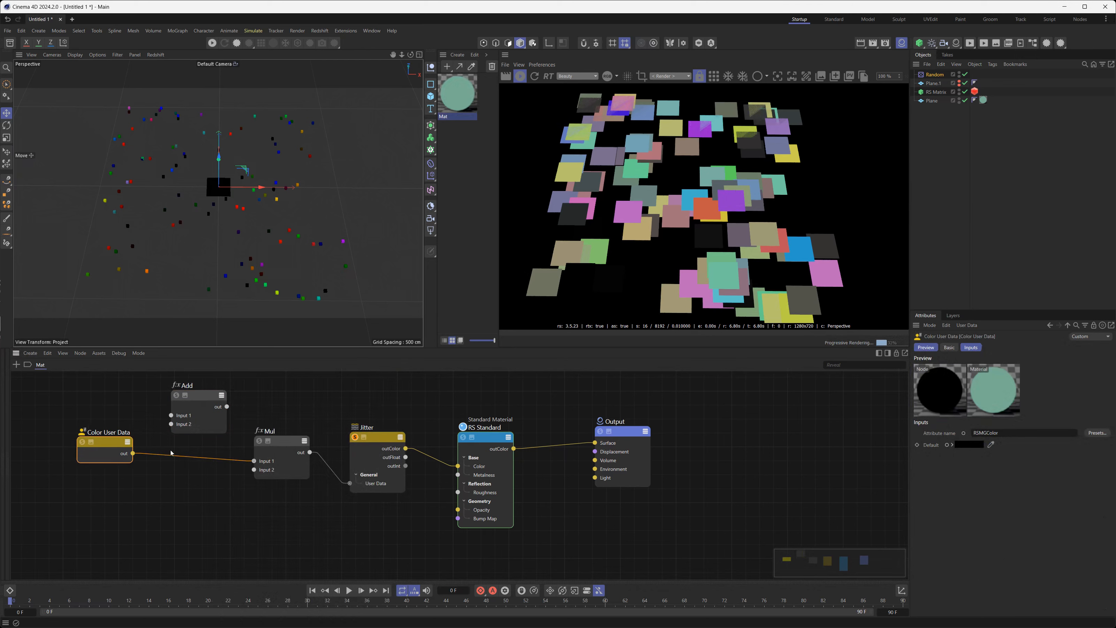
pyautogui.moveTo(291, 441); pyautogui.dragTo(281, 449)
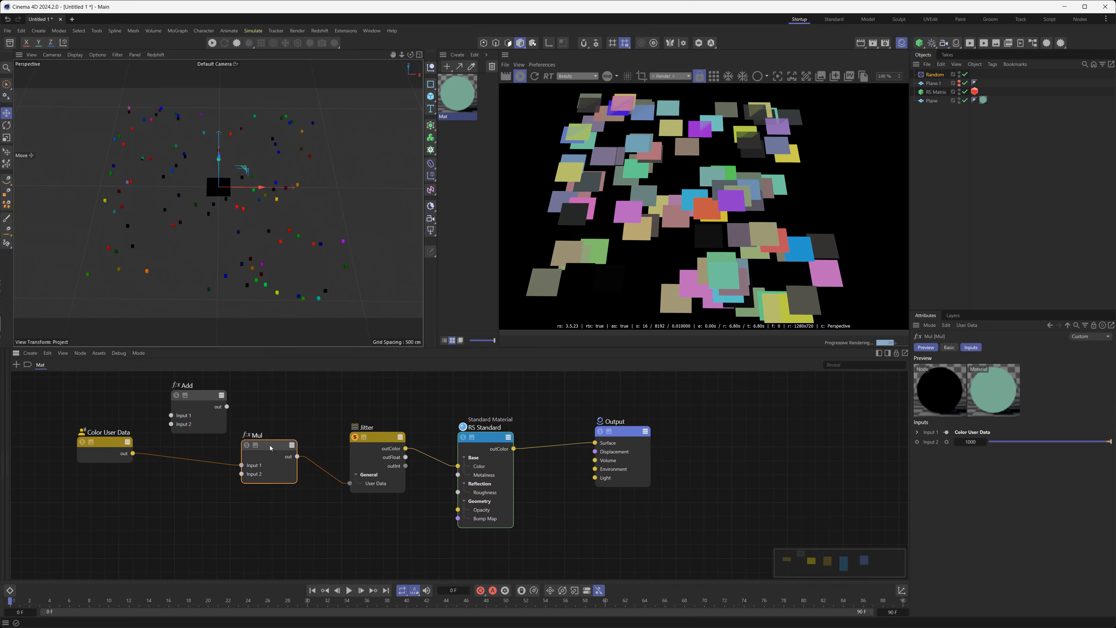
pyautogui.moveTo(99, 443)
pyautogui.mouseDown()
pyautogui.moveTo(110, 436)
pyautogui.moveTo(99, 444)
pyautogui.mouseUp()
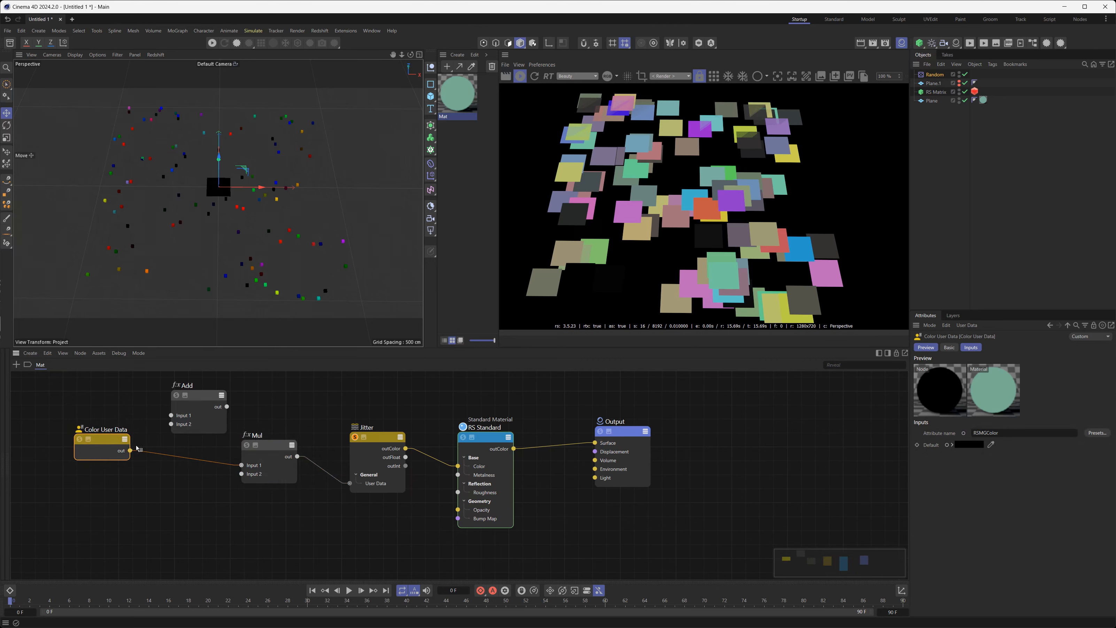
pyautogui.moveTo(136, 449); pyautogui.dragTo(242, 465)
pyautogui.moveTo(205, 402); pyautogui.dragTo(194, 455)
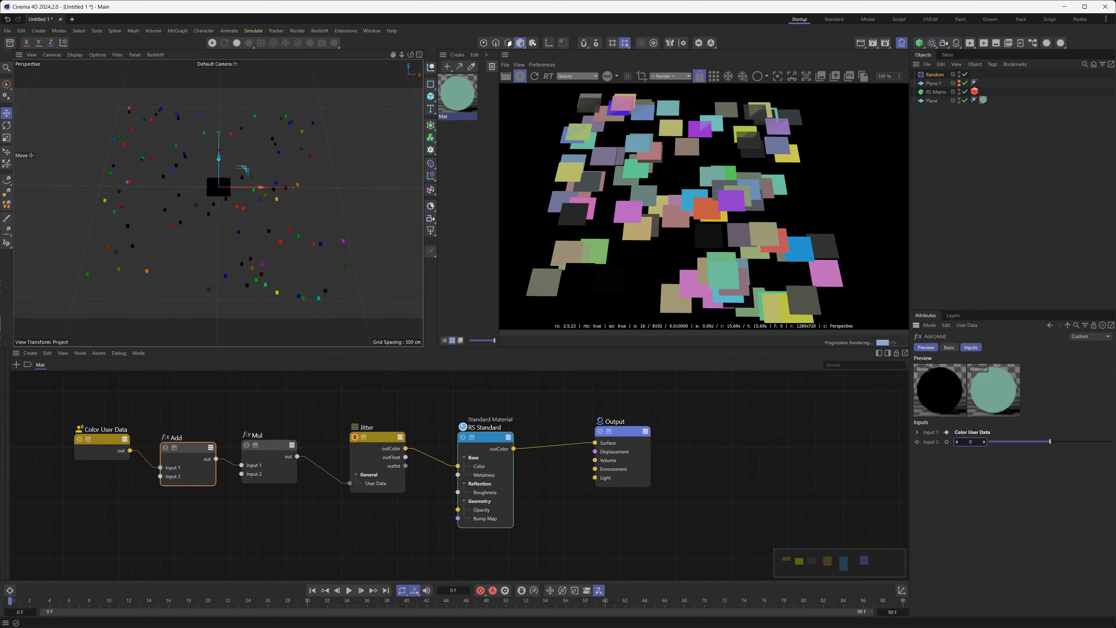
pyautogui.moveTo(971, 441); pyautogui.dragTo(1048, 444)
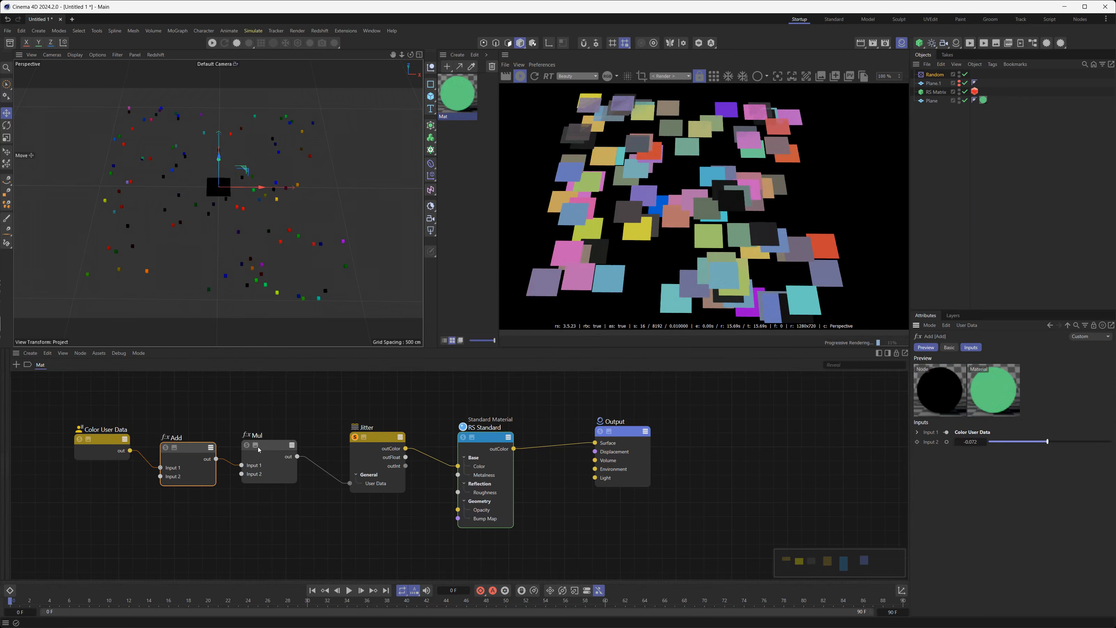
pyautogui.moveTo(258, 447); pyautogui.dragTo(268, 447)
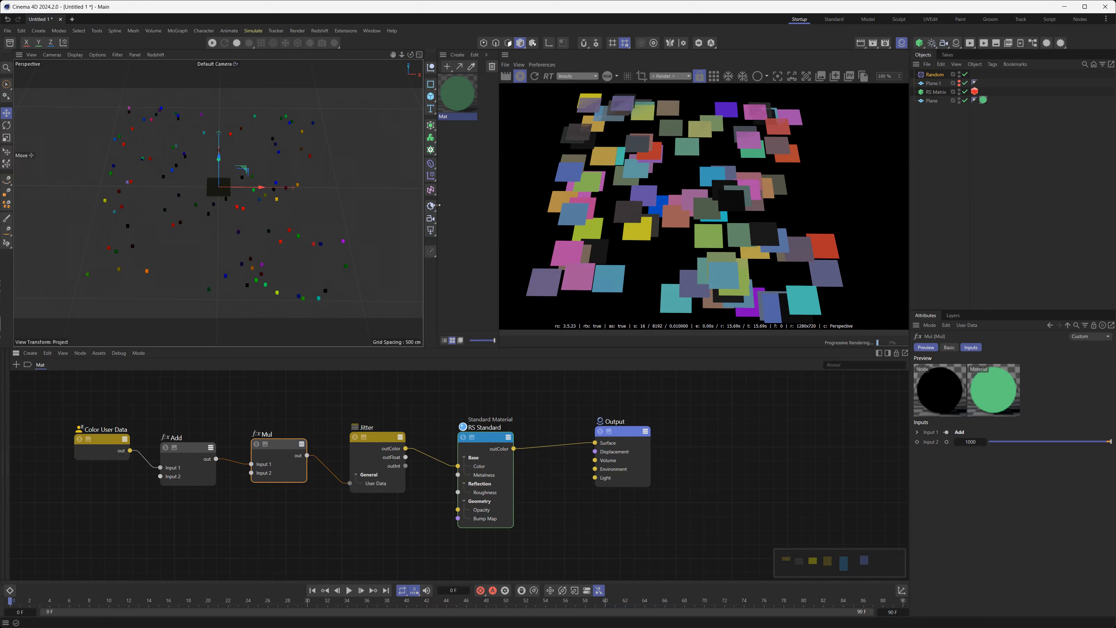
# Add a Redshift Dome Light to the scene.
pyautogui.click(431, 231)
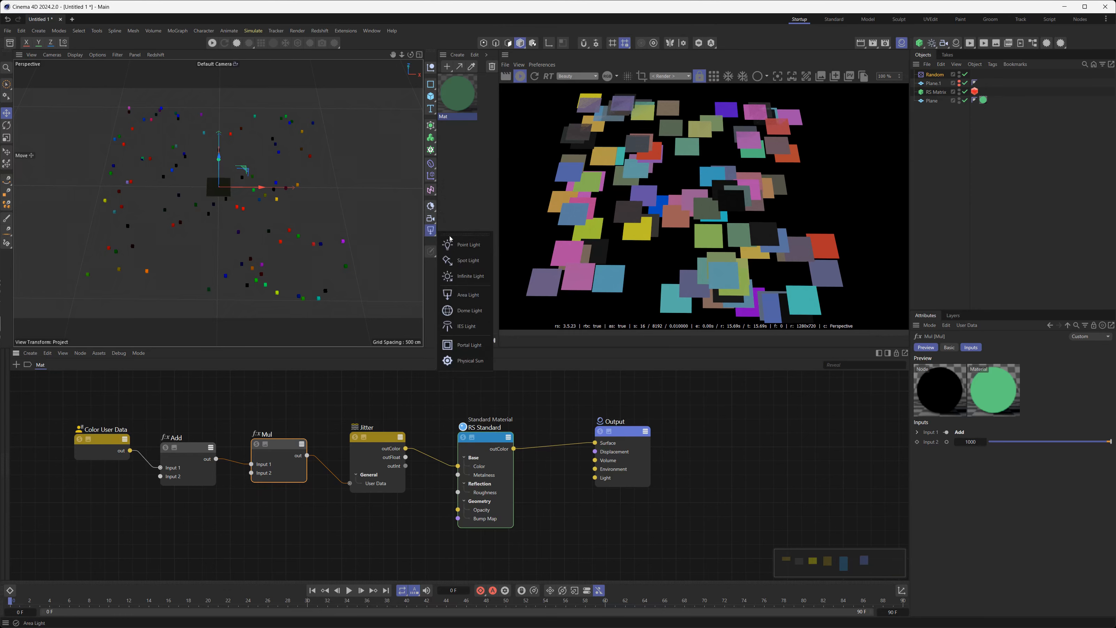
pyautogui.click(474, 311)
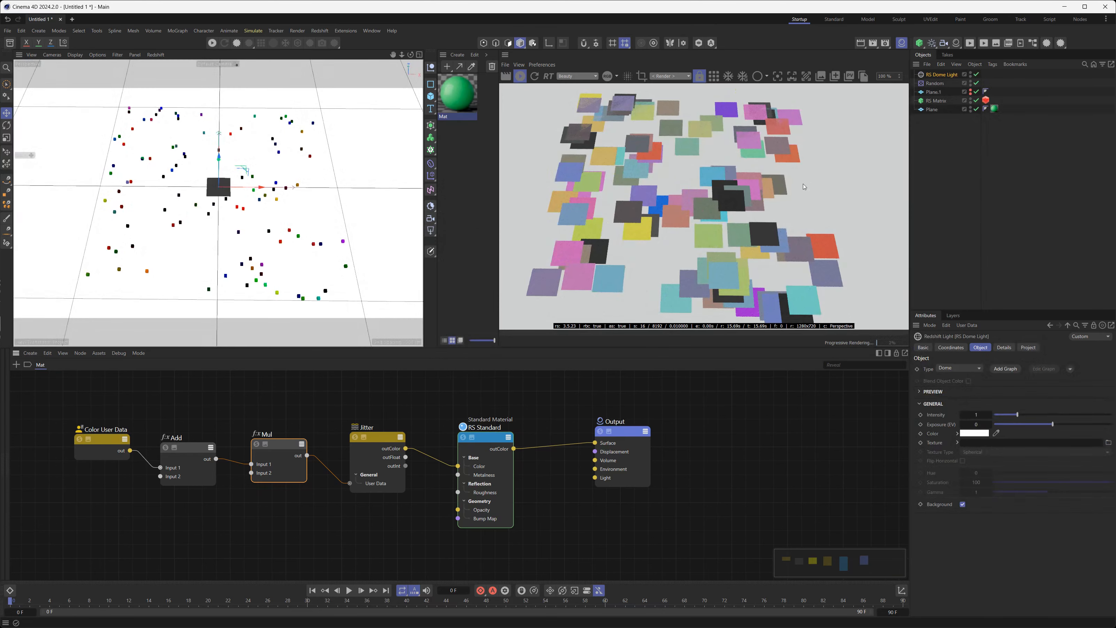
# Set the Mul node's Input 2 to 100 and the Add node's Input 2 to -0.552.
pyautogui.click(193, 450)
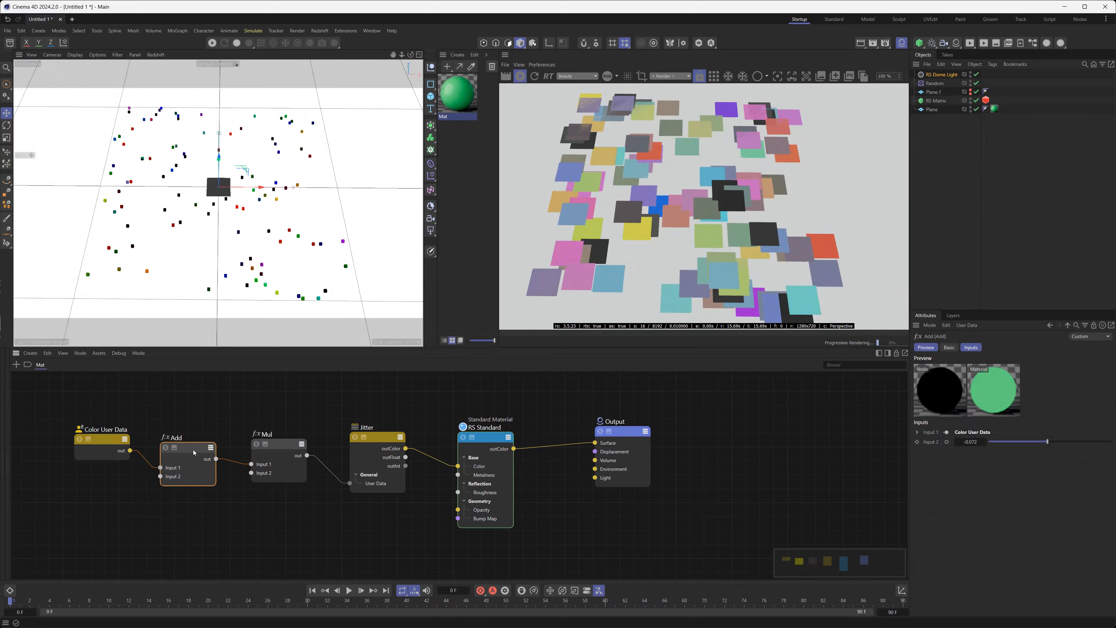
pyautogui.click(280, 449)
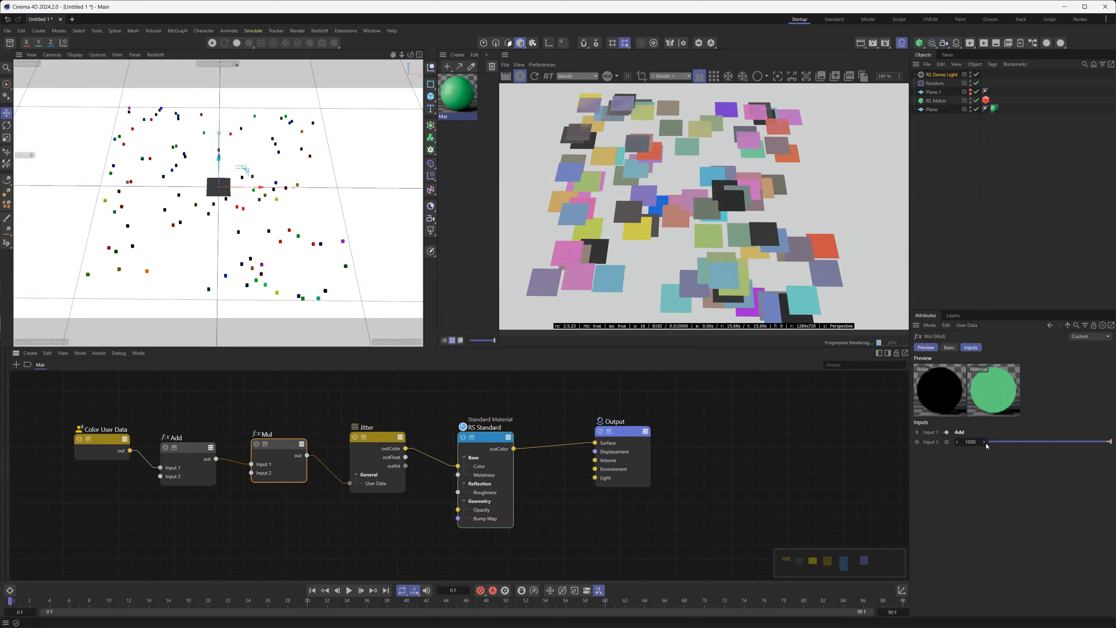
pyautogui.click(972, 442)
pyautogui.click(975, 442)
pyautogui.write('100')
pyautogui.press('Return')
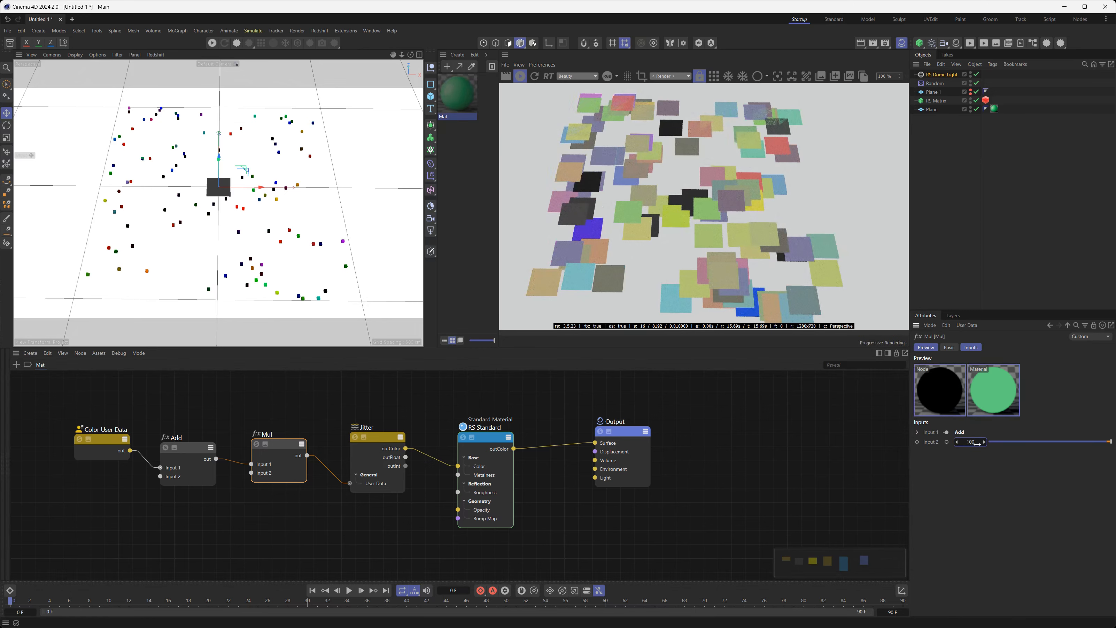
pyautogui.click(188, 448)
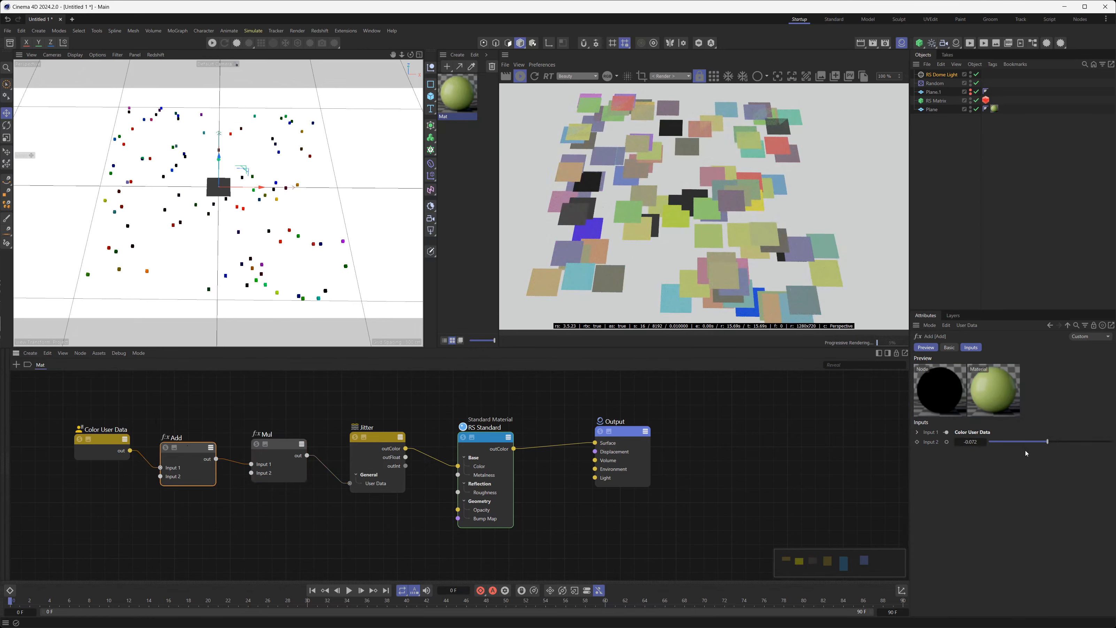
pyautogui.moveTo(1046, 442)
pyautogui.mouseDown()
pyautogui.moveTo(1096, 443)
pyautogui.moveTo(1033, 442)
pyautogui.mouseUp()
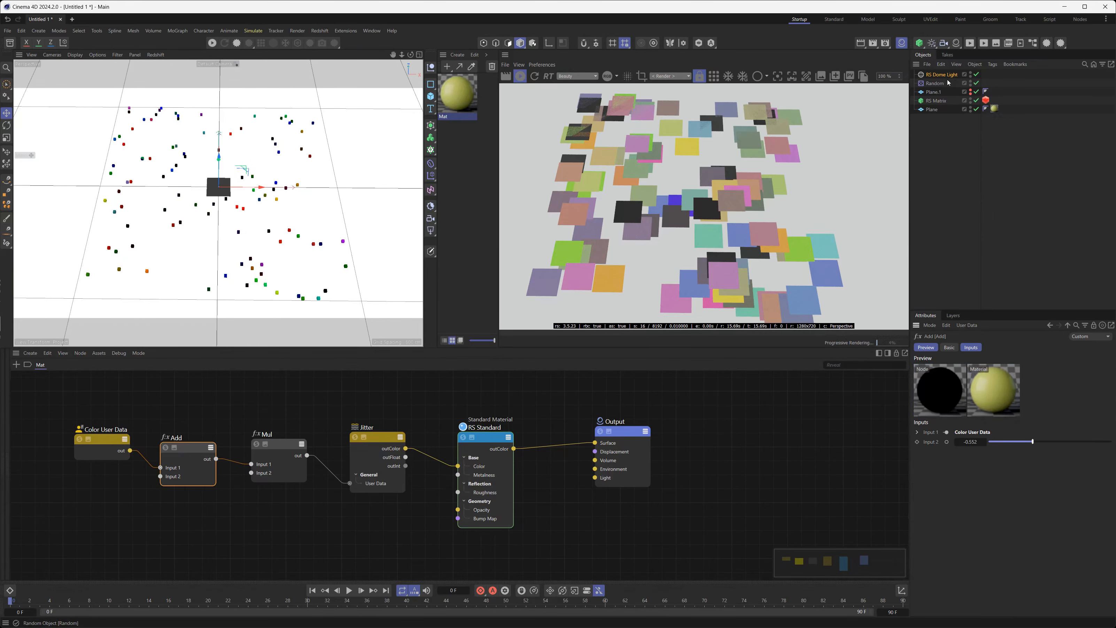
# Set the RS Matrix object's Count to 1000000.
pyautogui.click(943, 104)
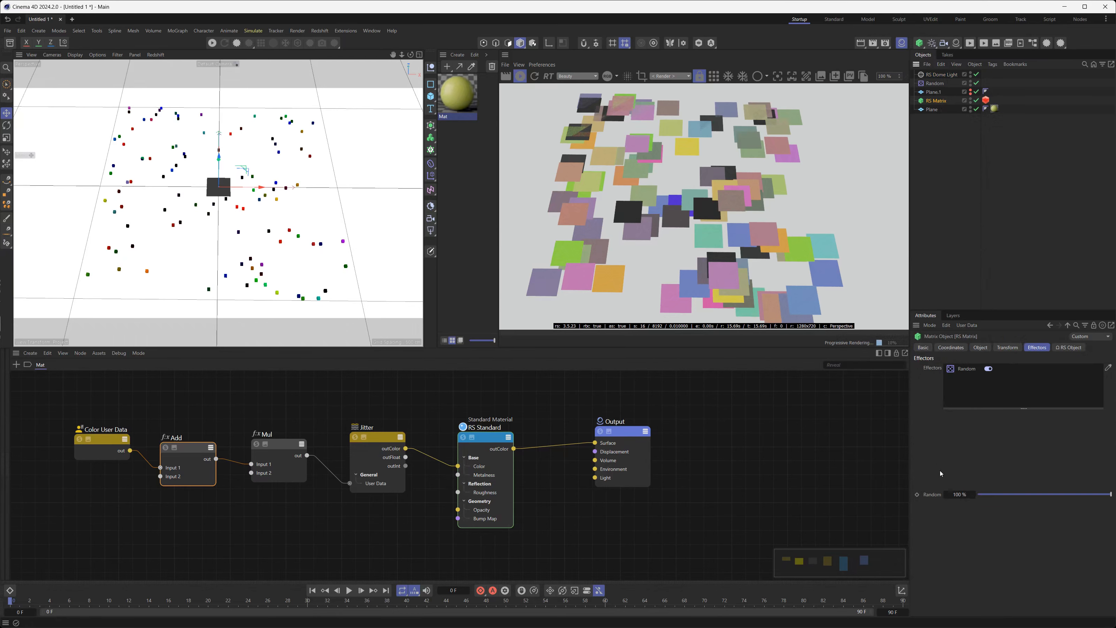
pyautogui.click(980, 348)
pyautogui.click(957, 458)
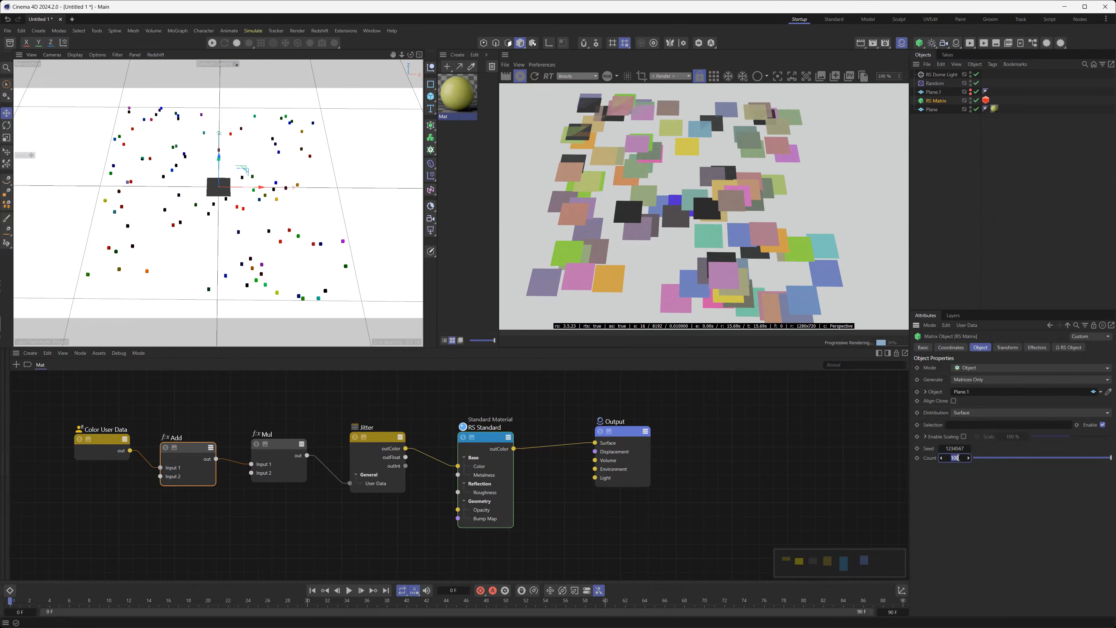
pyautogui.click(963, 458)
pyautogui.write('0000')
pyautogui.press('Return')
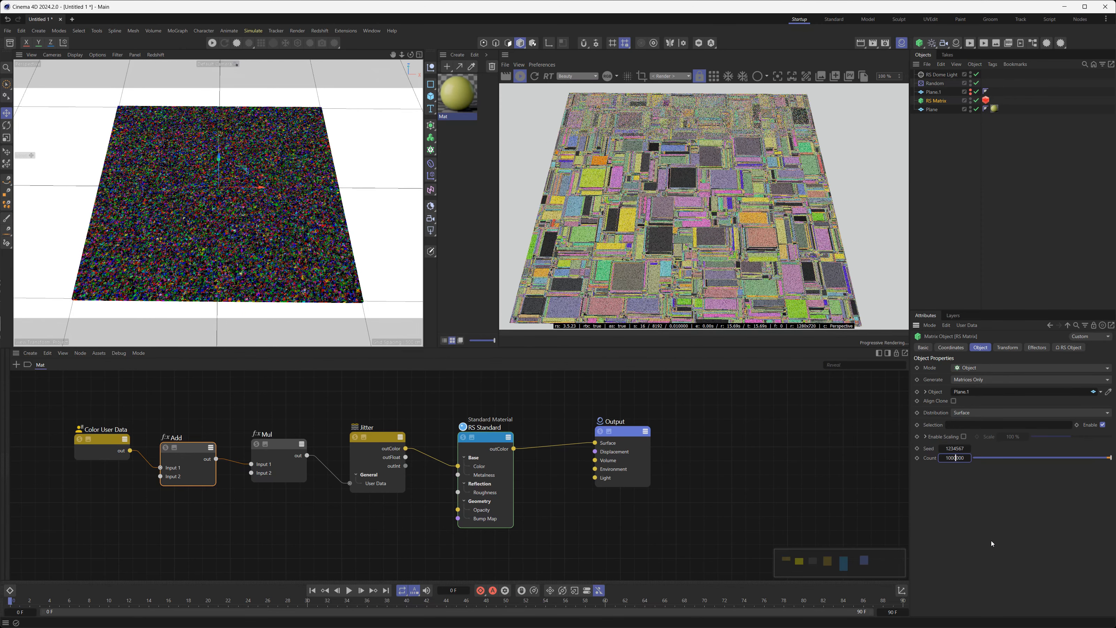
pyautogui.press('Left')
pyautogui.press('Left')
pyautogui.press('Left')
pyautogui.press('Left')
pyautogui.press('Left')
pyautogui.press('Left')
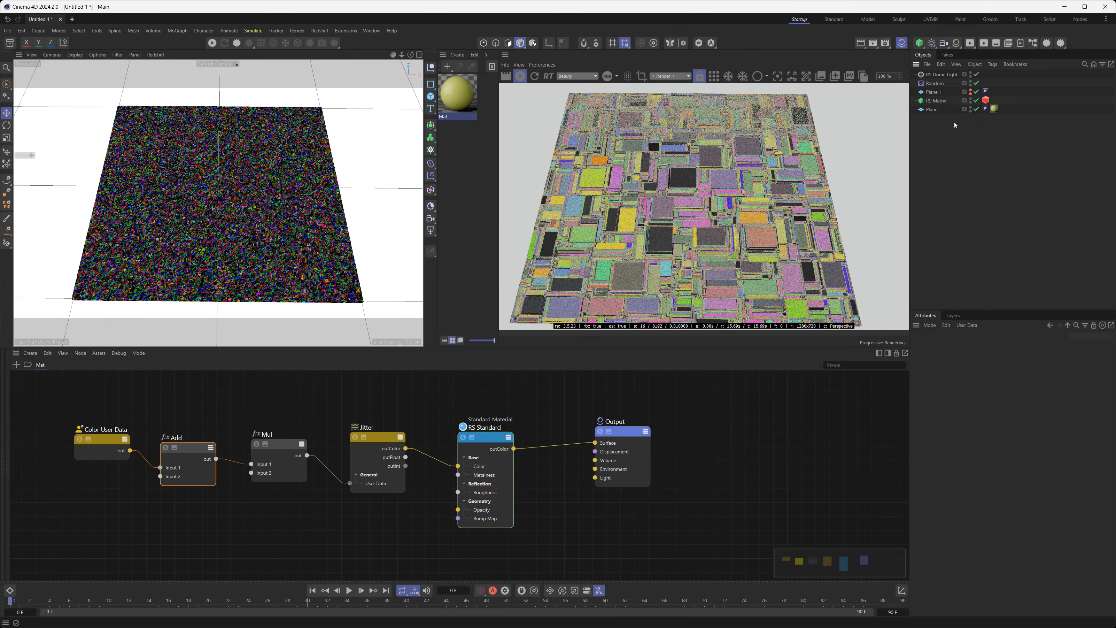
# Set the width and height of the scattered Plane object to 10 cm each.
pyautogui.click(932, 109)
pyautogui.doubleClick(985, 368)
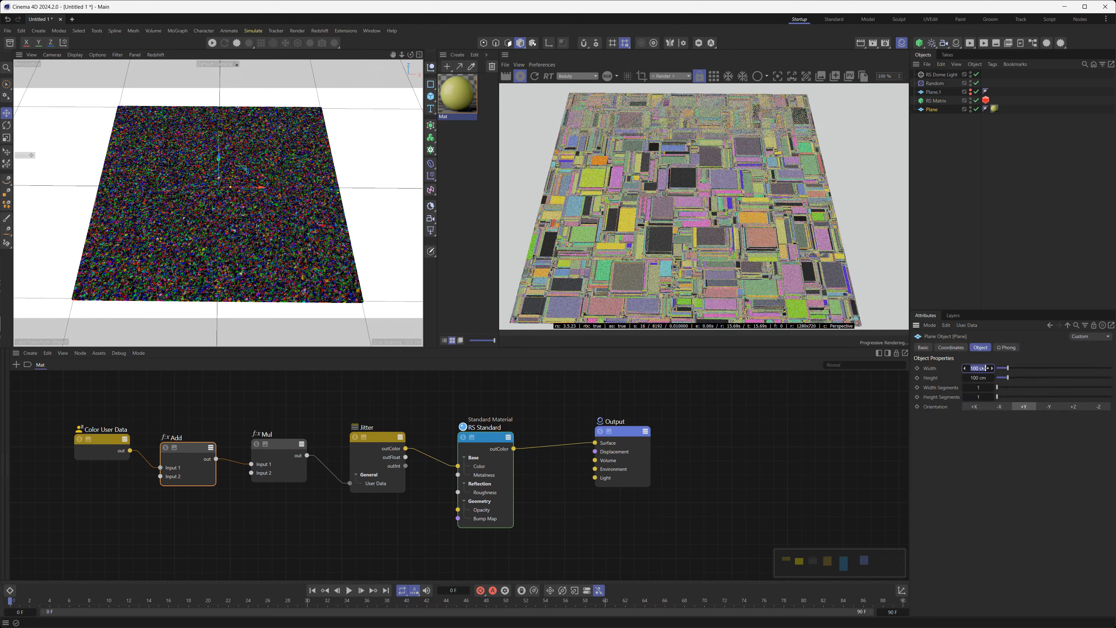
pyautogui.write('10')
pyautogui.press('Tab')
pyautogui.write('10')
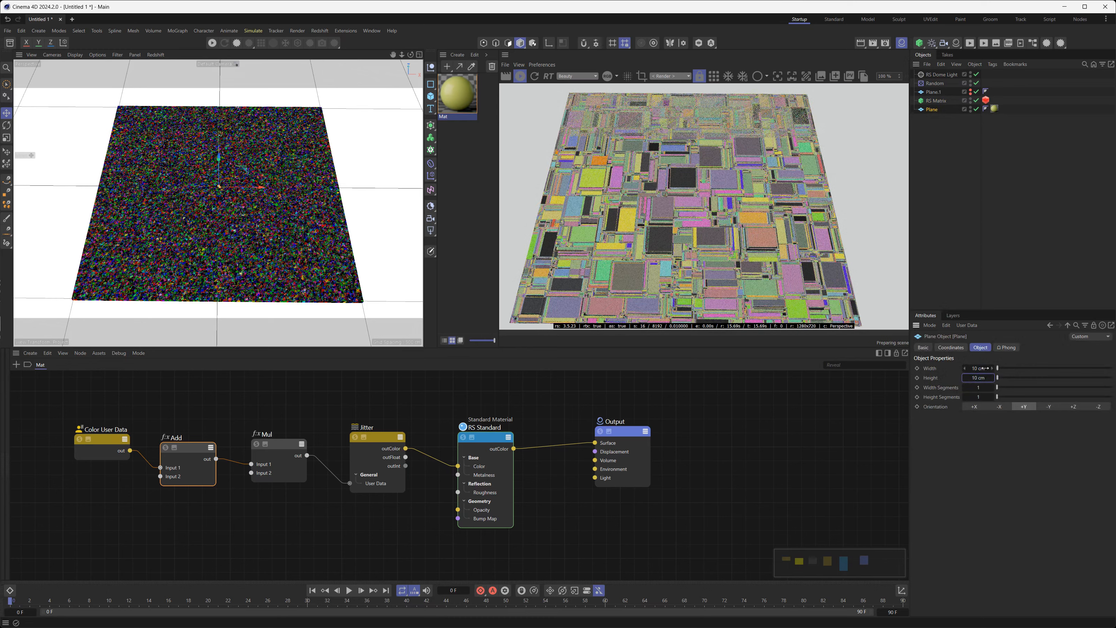
pyautogui.press('Return')
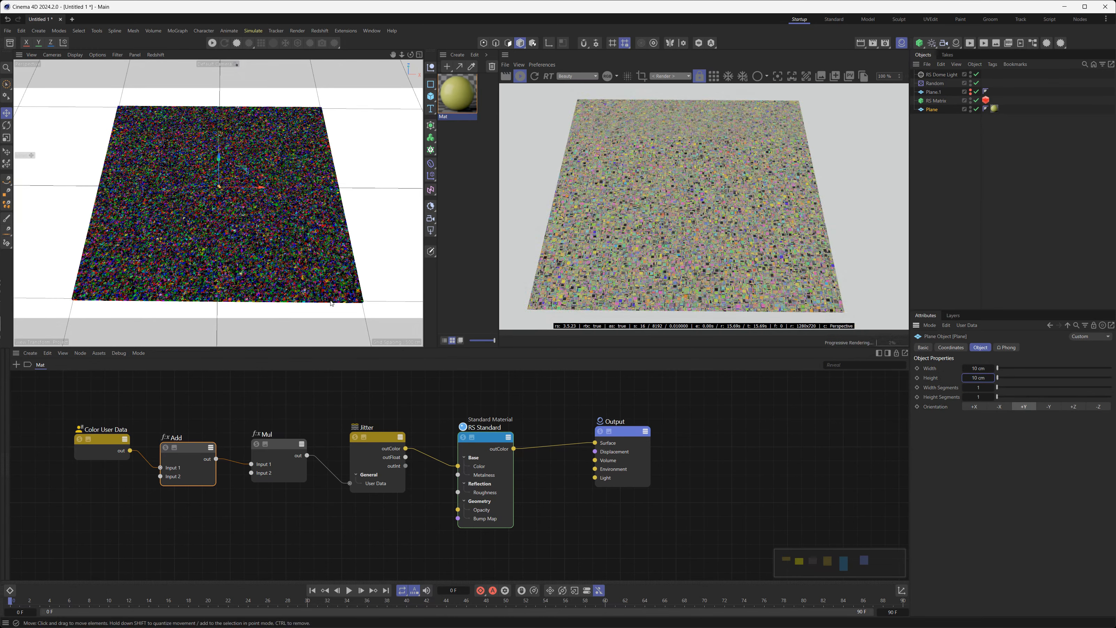
# Reduce the scattered Plane's width and height to 1 cm each.
pyautogui.scroll(5, 331, 302)
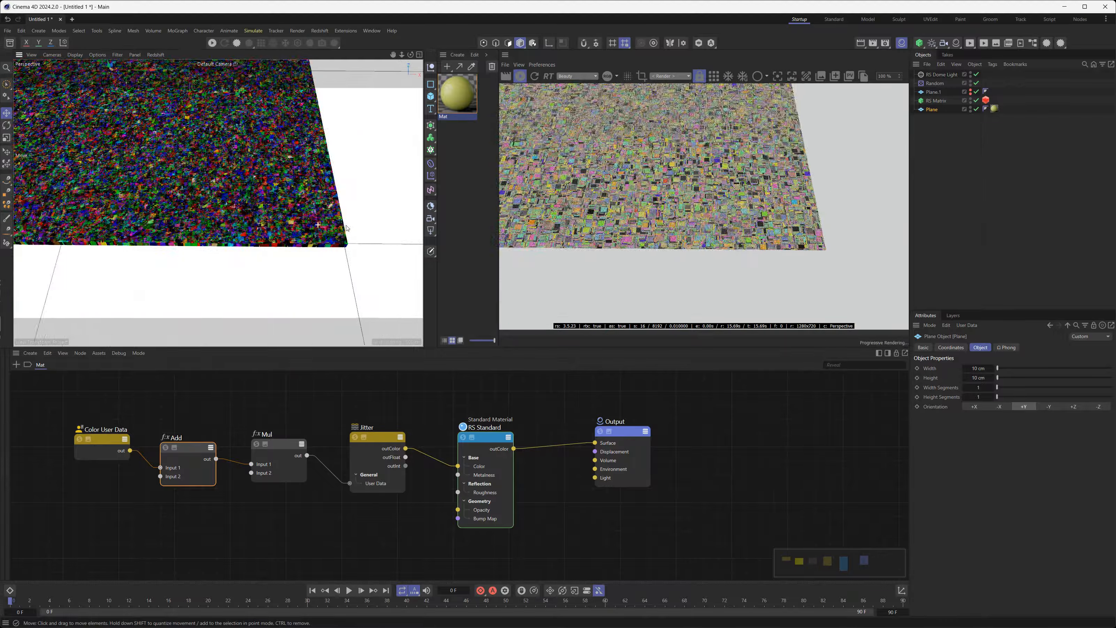
pyautogui.moveTo(346, 228)
pyautogui.keyDown('alt'); pyautogui.mouseDown(button='right')
pyautogui.moveTo(381, 229)
pyautogui.moveTo(366, 230)
pyautogui.mouseUp(button='right'); pyautogui.keyUp('alt')
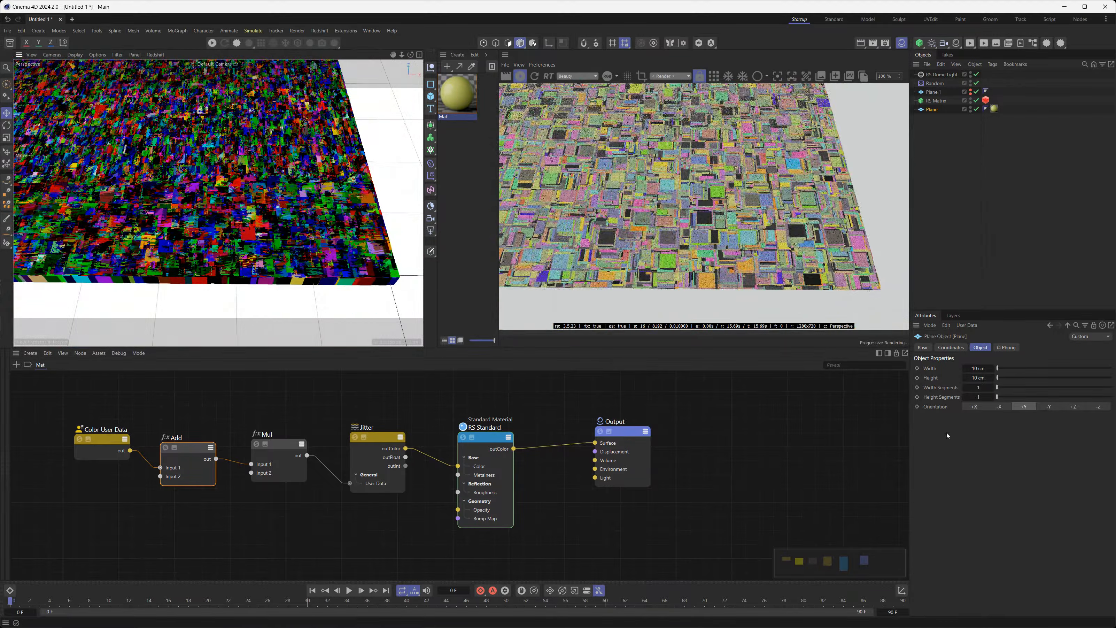
pyautogui.doubleClick(987, 368)
pyautogui.write('1')
pyautogui.press('Tab')
pyautogui.write('1')
pyautogui.press('Return')
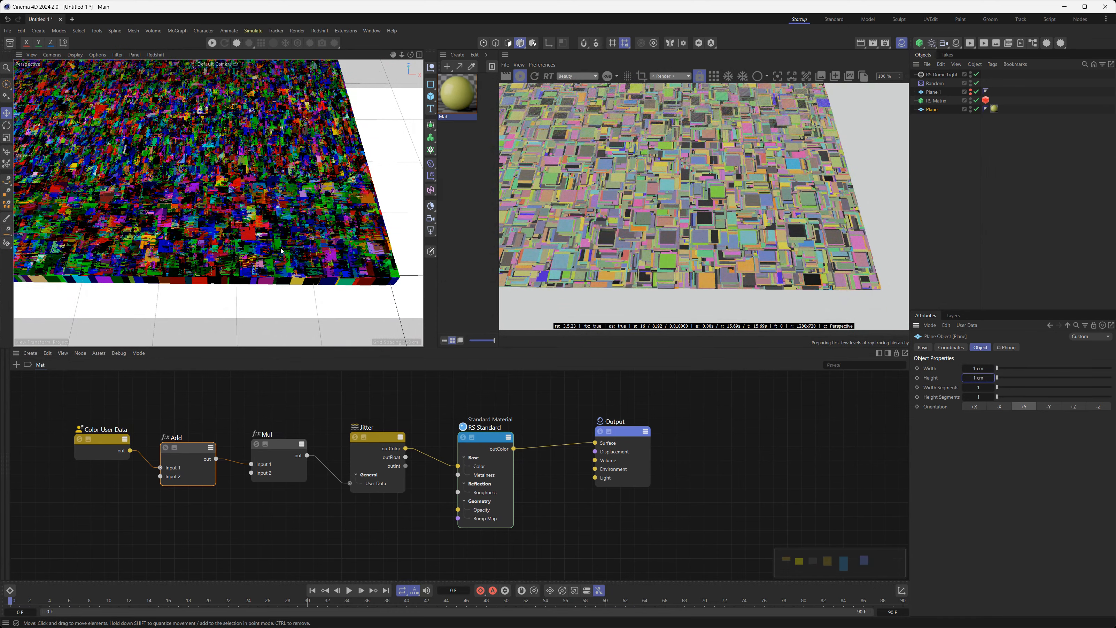
# Set the scattered Plane's width and height to 2 cm each.
pyautogui.scroll(5, 273, 241)
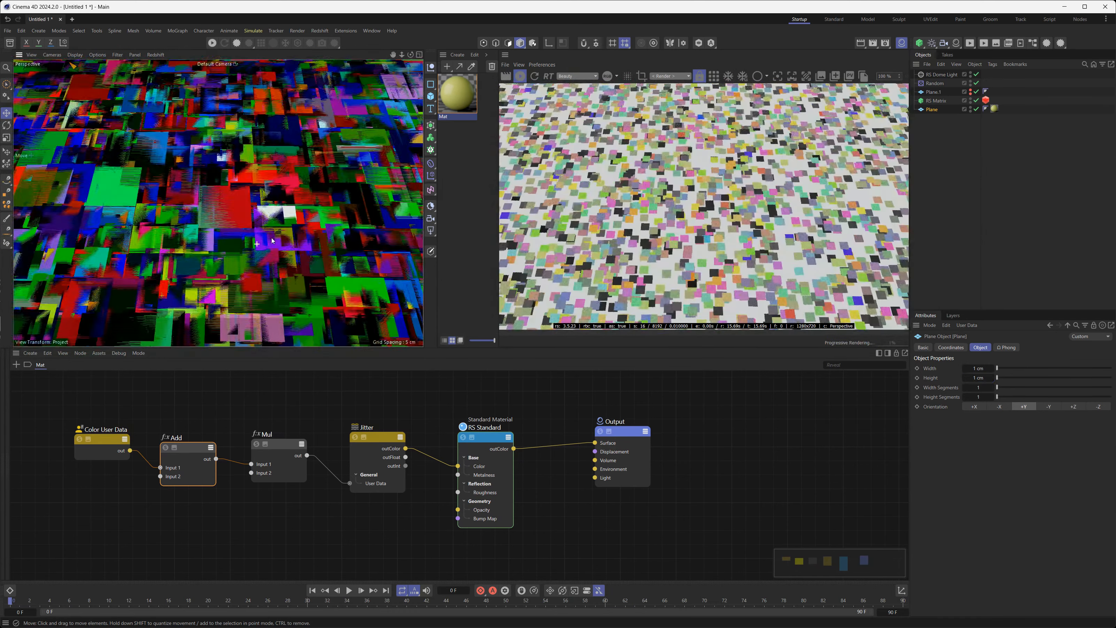
pyautogui.scroll(-3, 271, 241)
pyautogui.keyDown('alt'); pyautogui.moveTo(291, 242); pyautogui.dragTo(250, 154, button='middle'); pyautogui.keyUp('alt')
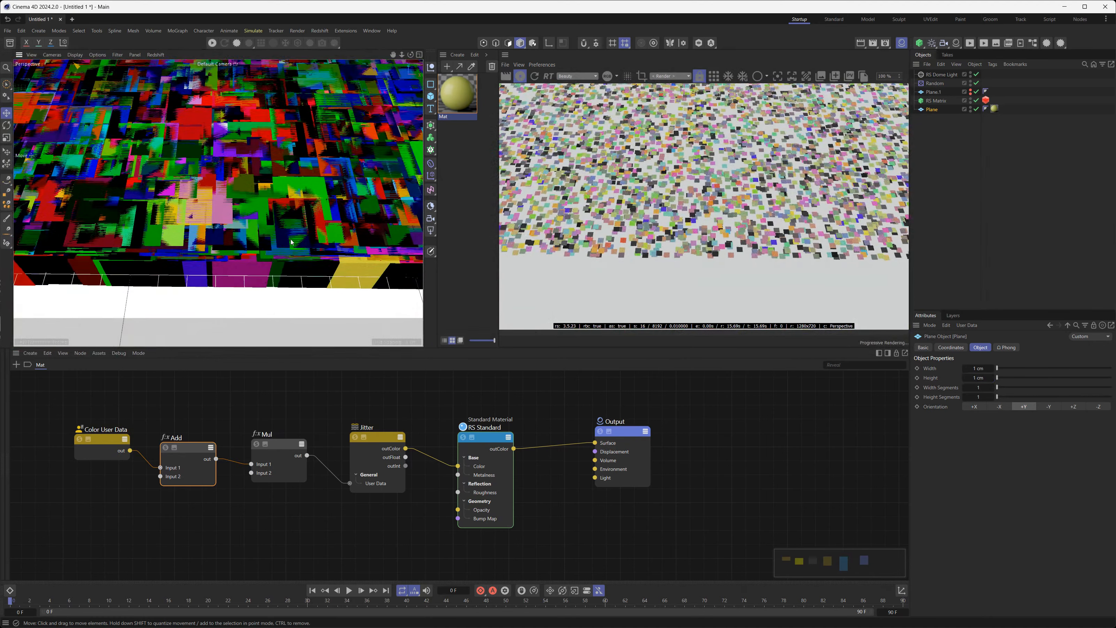
pyautogui.click(976, 369)
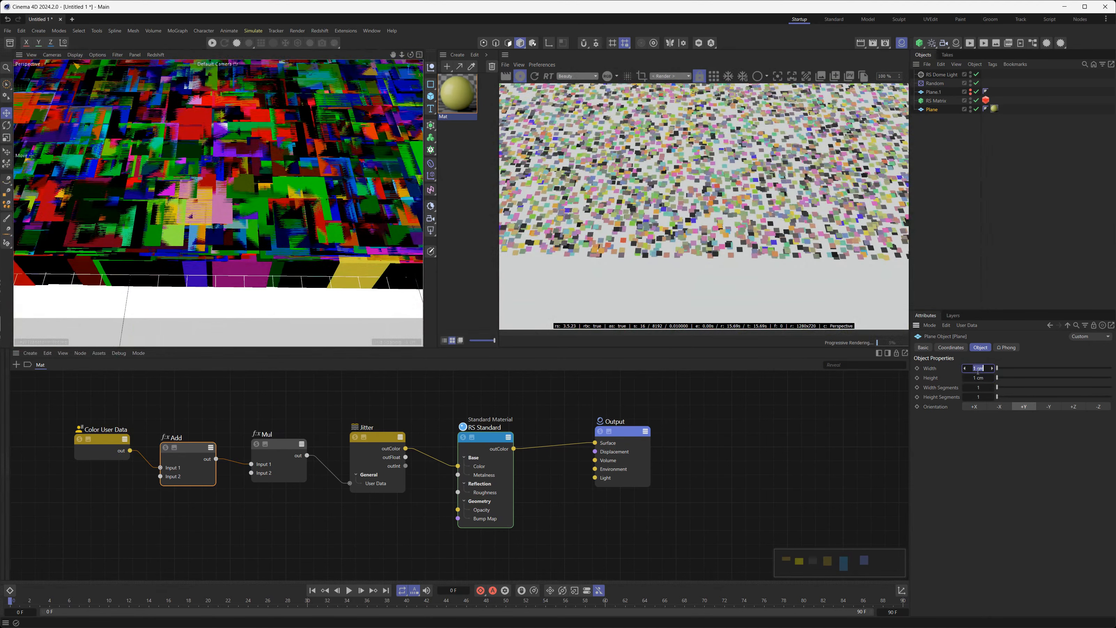
pyautogui.write('2')
pyautogui.press('Tab')
pyautogui.write('2')
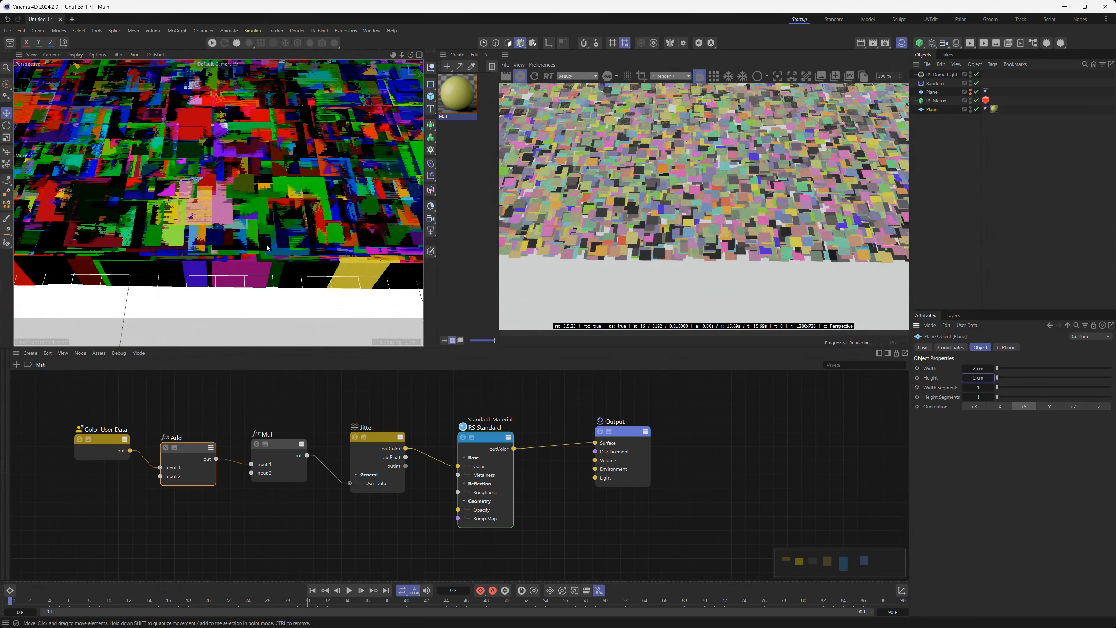
# Set the Add node's Input 2 to 0.112 and the Jitter node's Hue Seed to 335.
pyautogui.click(198, 451)
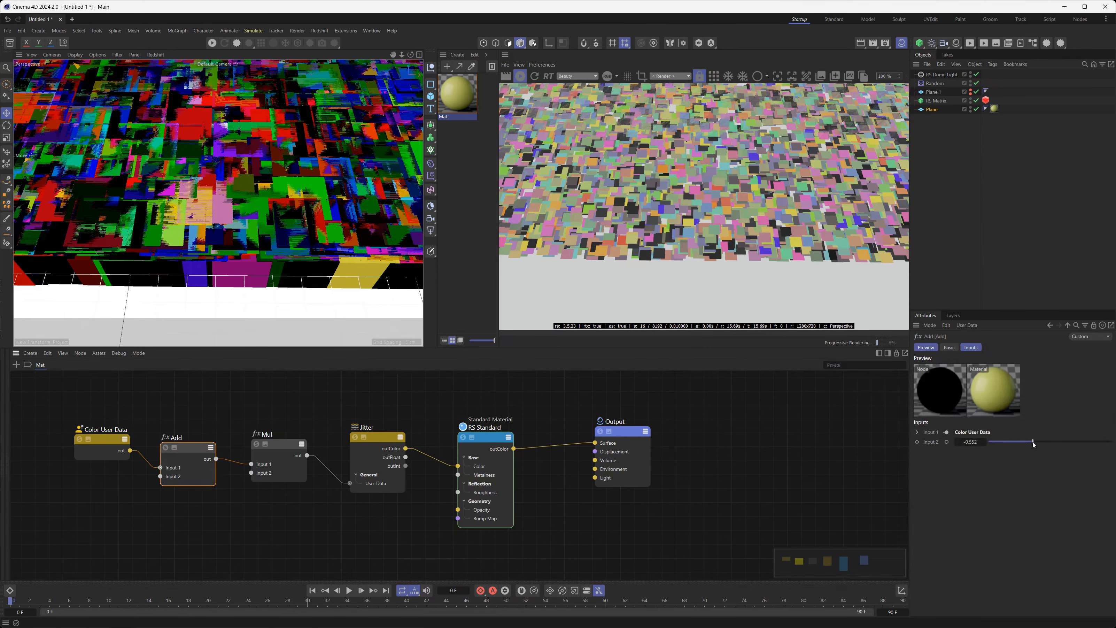
pyautogui.moveTo(1028, 441); pyautogui.dragTo(1054, 441)
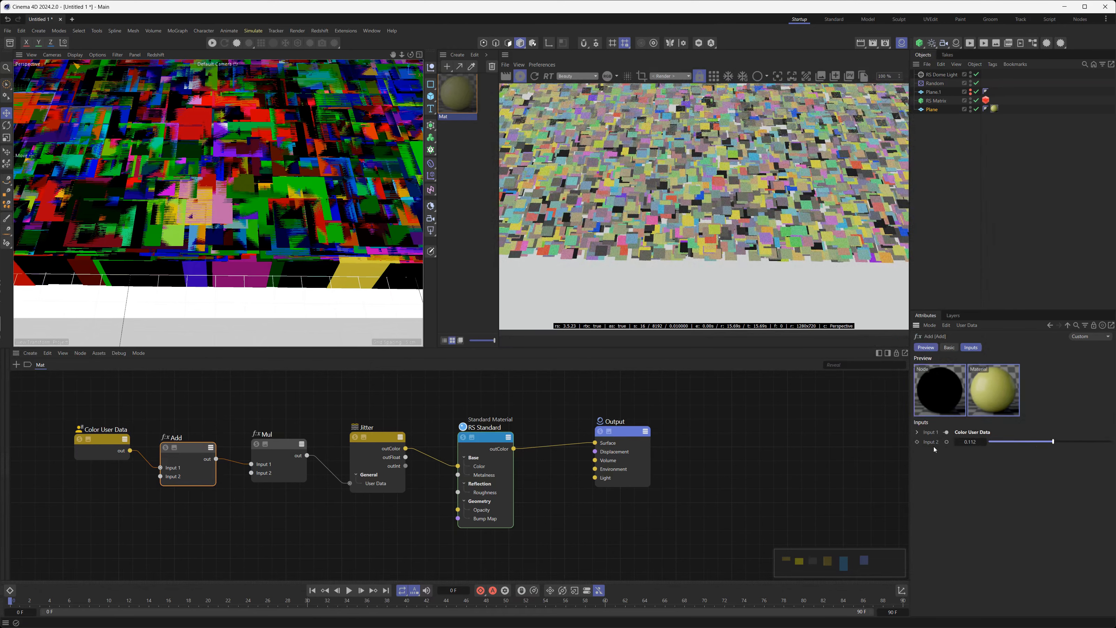
pyautogui.click(280, 445)
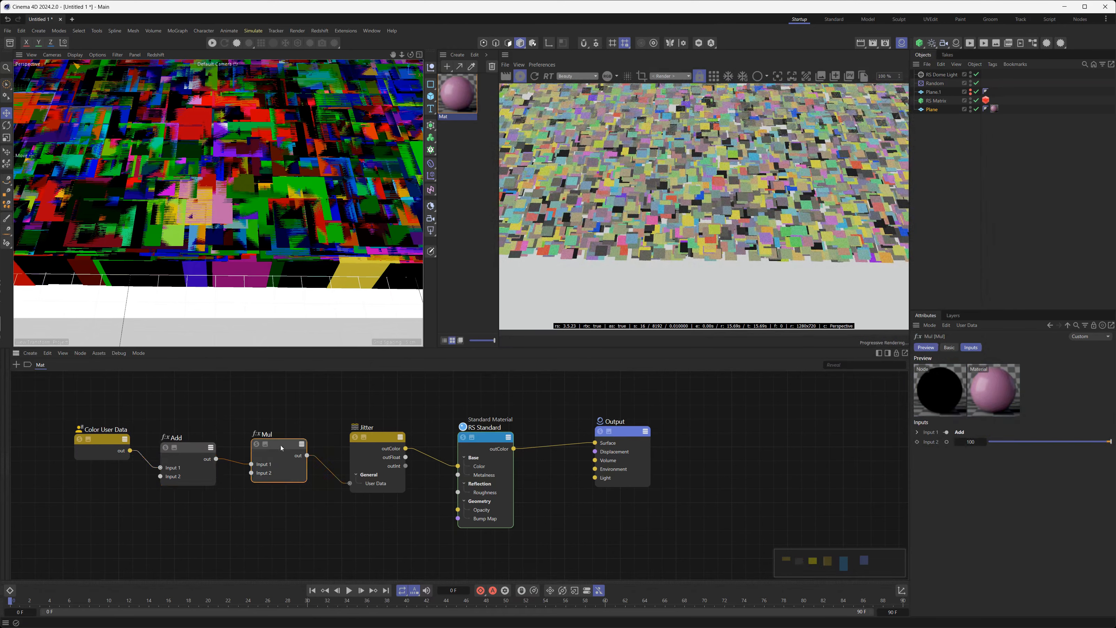
pyautogui.click(381, 437)
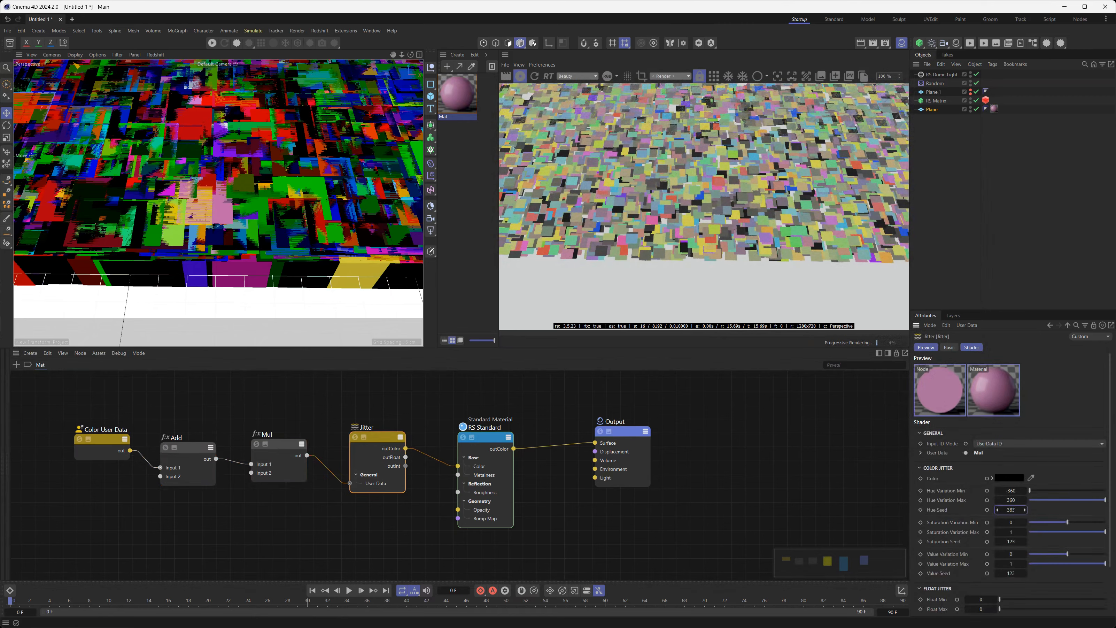
pyautogui.moveTo(1011, 510); pyautogui.dragTo(1019, 510)
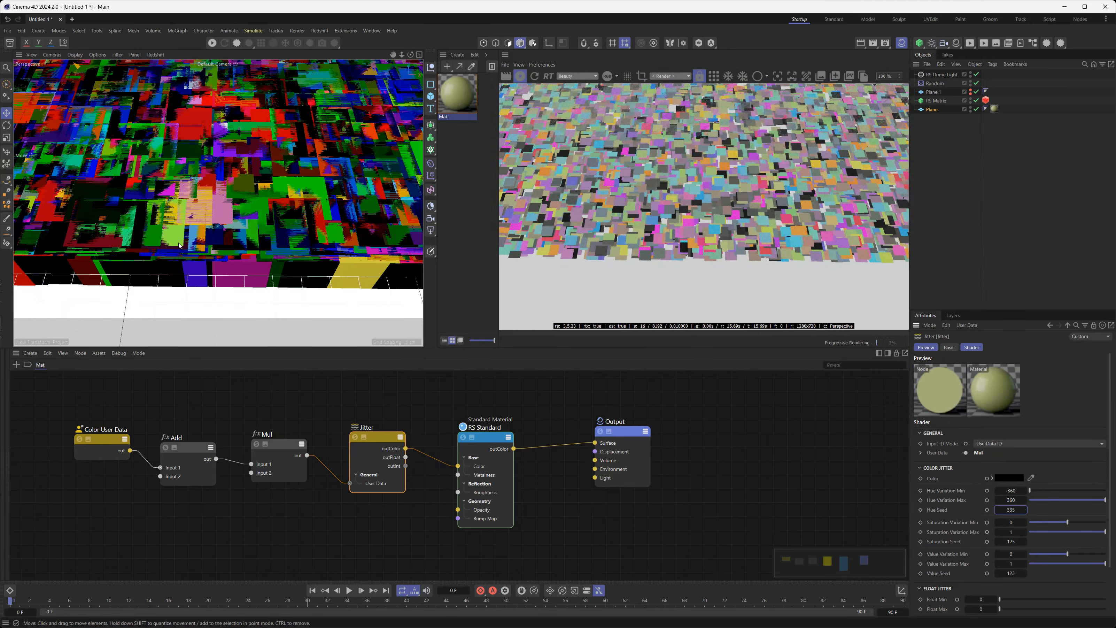
# Set the RS Matrix object's count to 10000000 to scatter ten million planes.
pyautogui.scroll(-5, 286, 253)
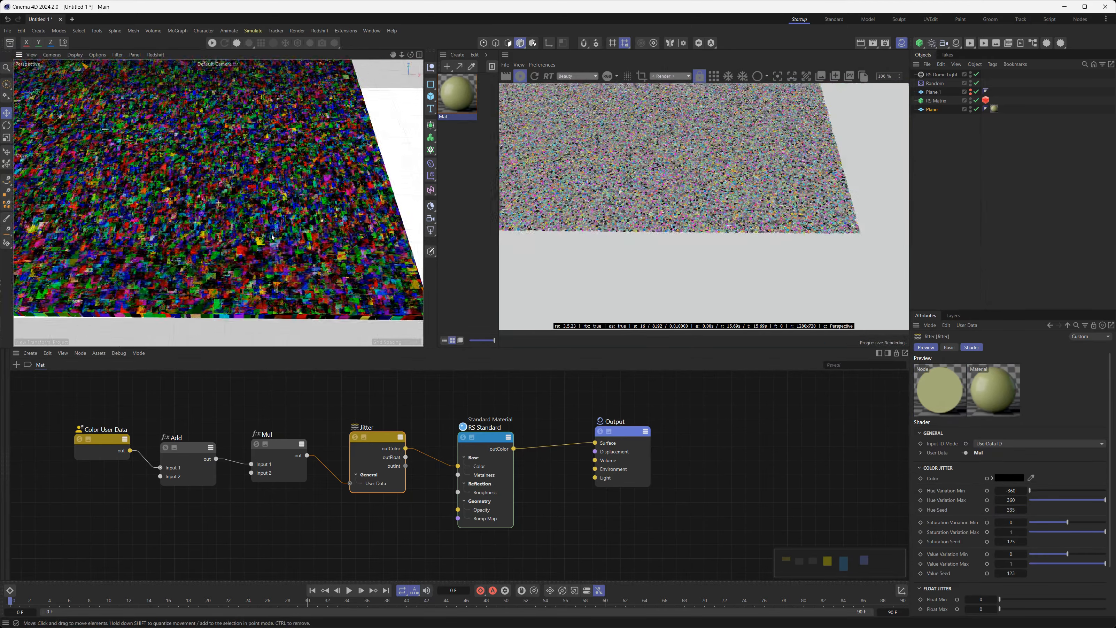
pyautogui.keyDown('alt'); pyautogui.moveTo(253, 233); pyautogui.dragTo(211, 233, button='right'); pyautogui.keyUp('alt')
pyautogui.keyDown('alt'); pyautogui.moveTo(185, 176); pyautogui.dragTo(250, 216, button='middle'); pyautogui.keyUp('alt')
pyautogui.keyDown('alt'); pyautogui.moveTo(249, 216); pyautogui.dragTo(251, 213); pyautogui.keyUp('alt')
pyautogui.scroll(1, 251, 212)
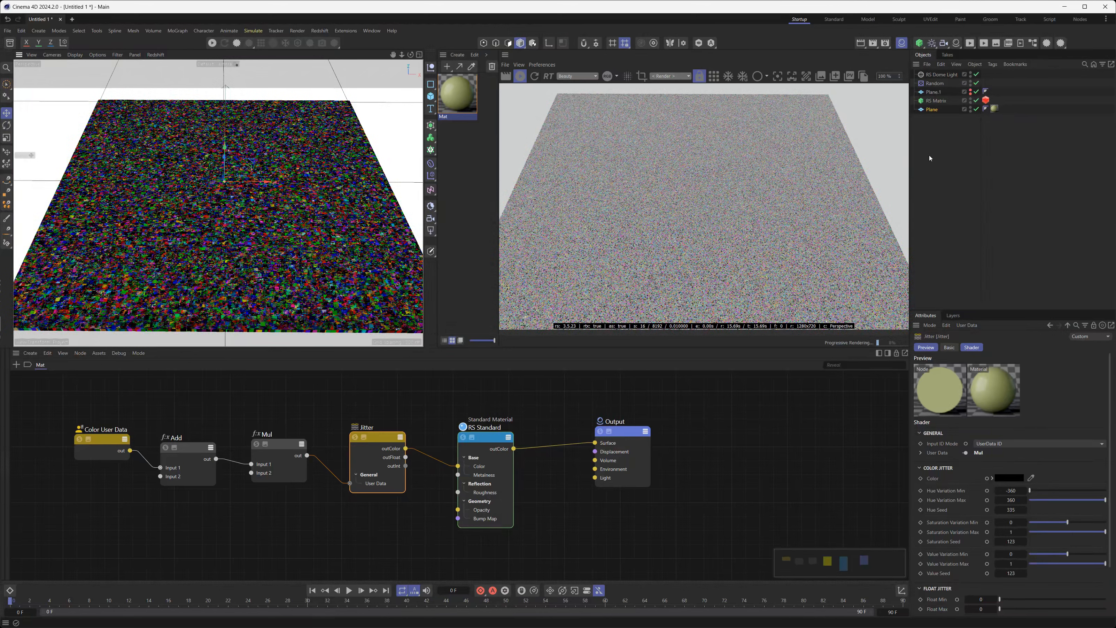
pyautogui.click(936, 100)
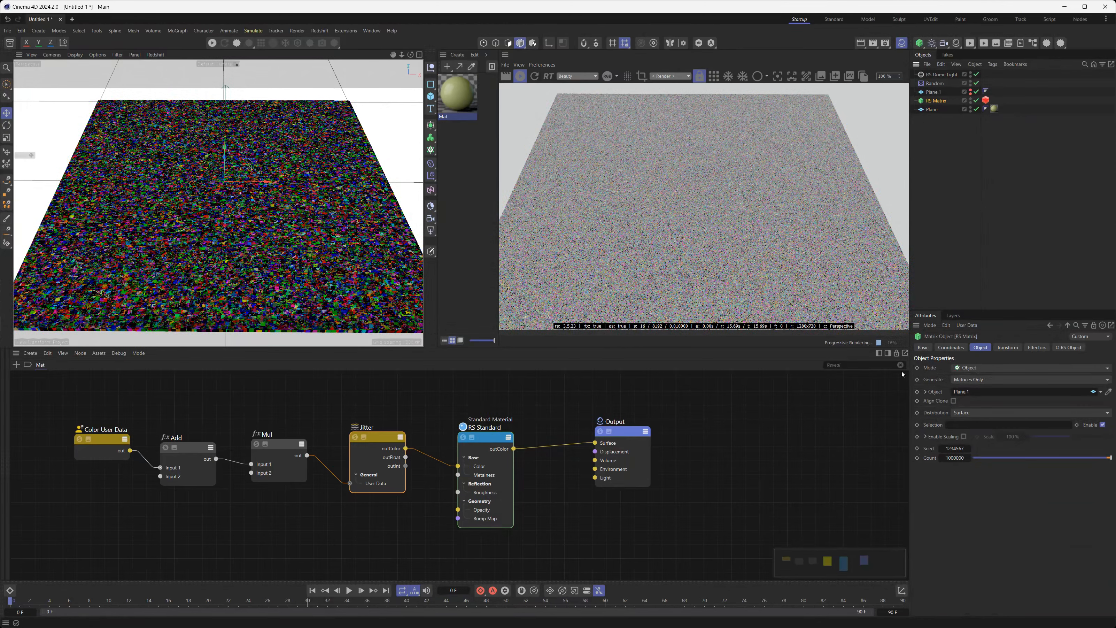
pyautogui.click(952, 459)
pyautogui.write('0')
pyautogui.press('Return')
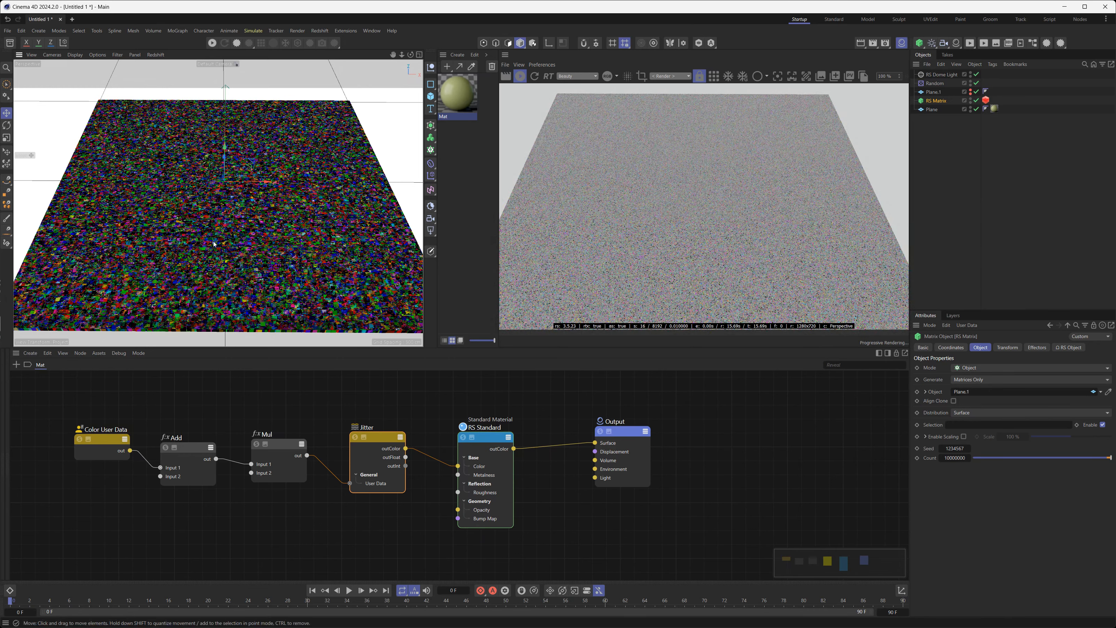
# Try several Input 2 values on the Add node to shift the planes' colours, ending at 1.2.
pyautogui.keyDown('alt'); pyautogui.moveTo(258, 241); pyautogui.dragTo(242, 248); pyautogui.keyUp('alt')
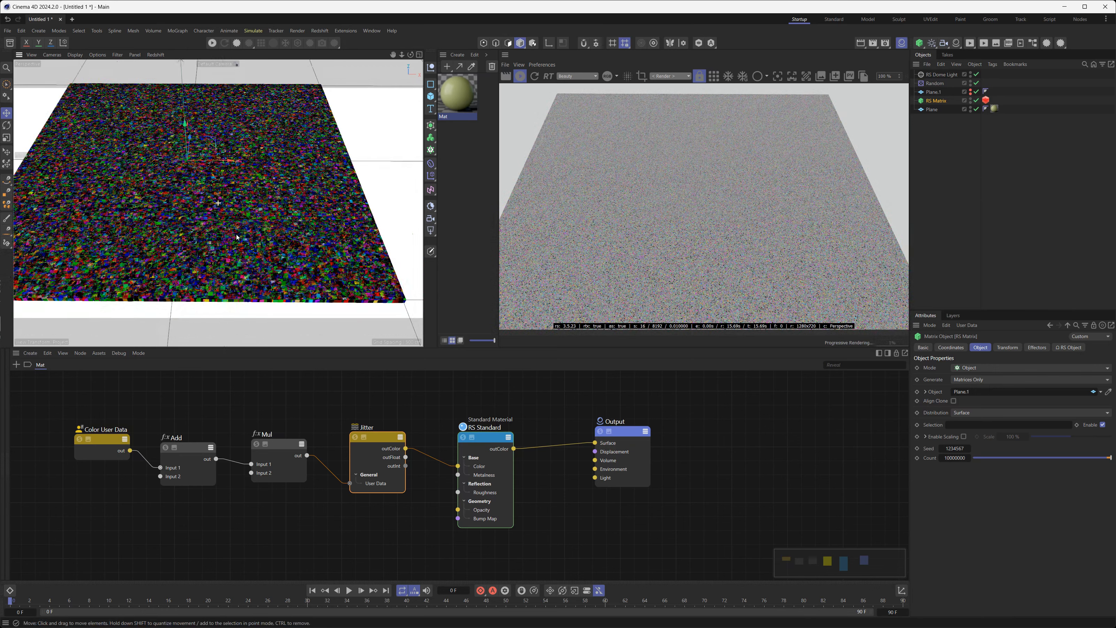
pyautogui.keyDown('alt'); pyautogui.moveTo(269, 249); pyautogui.dragTo(286, 249, button='right'); pyautogui.keyUp('alt')
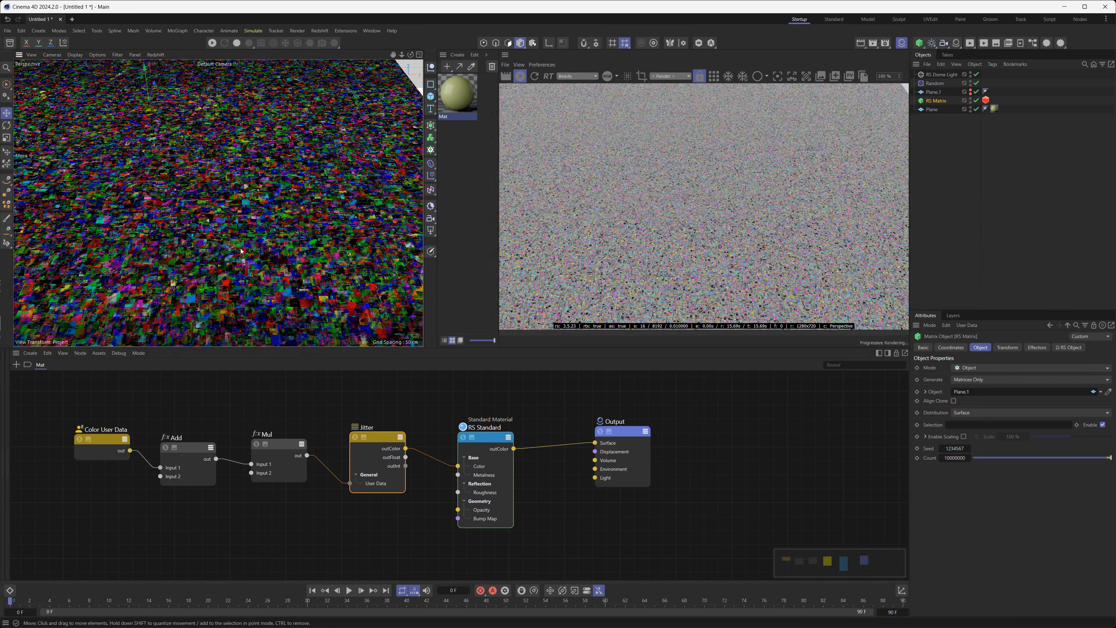
pyautogui.keyDown('alt'); pyautogui.moveTo(259, 251); pyautogui.dragTo(308, 252, button='right'); pyautogui.keyUp('alt')
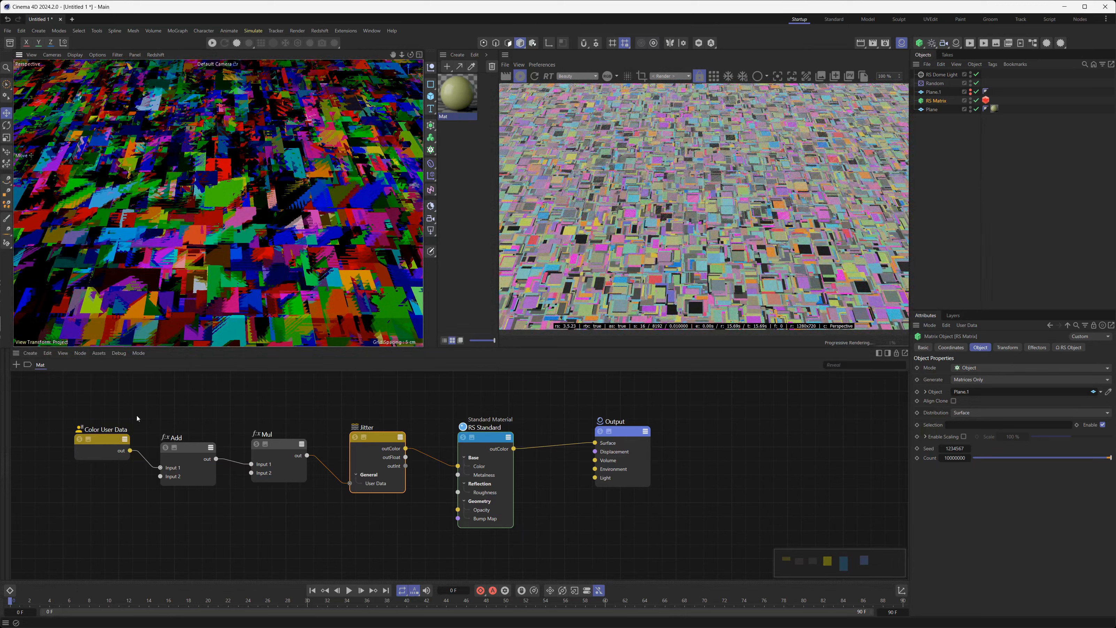
pyautogui.click(189, 447)
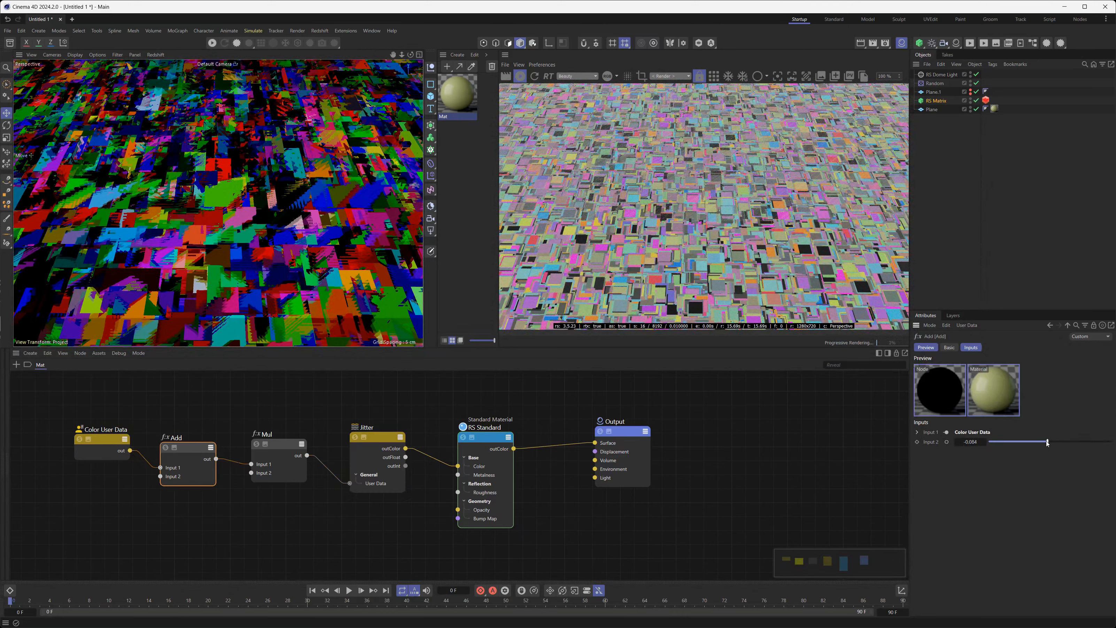
pyautogui.moveTo(1057, 442); pyautogui.dragTo(1032, 441)
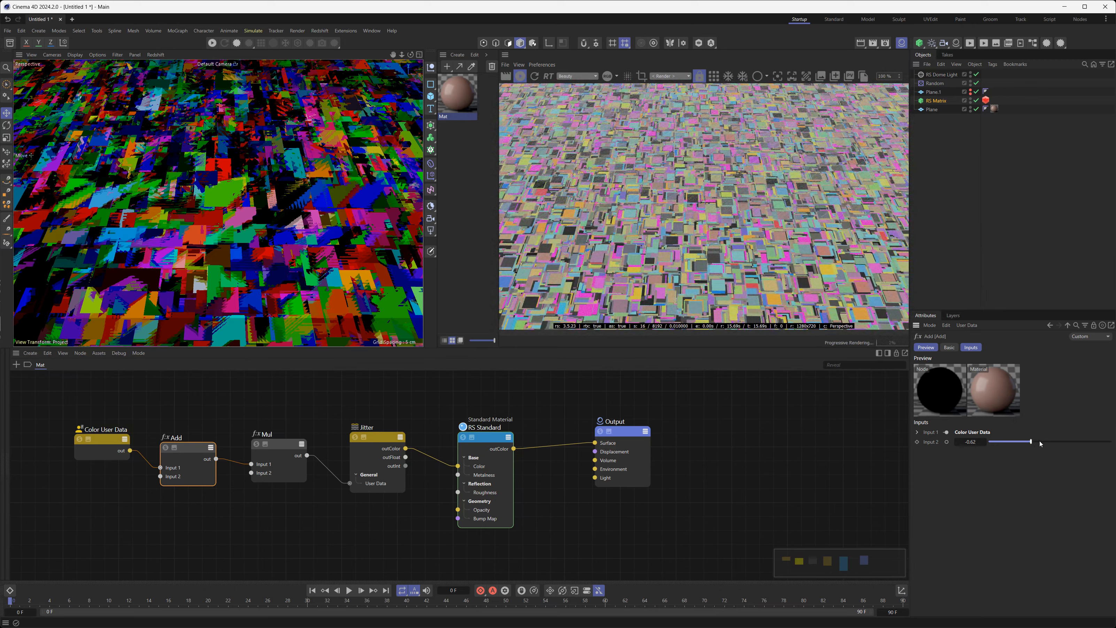
pyautogui.moveTo(1032, 441); pyautogui.dragTo(1085, 443)
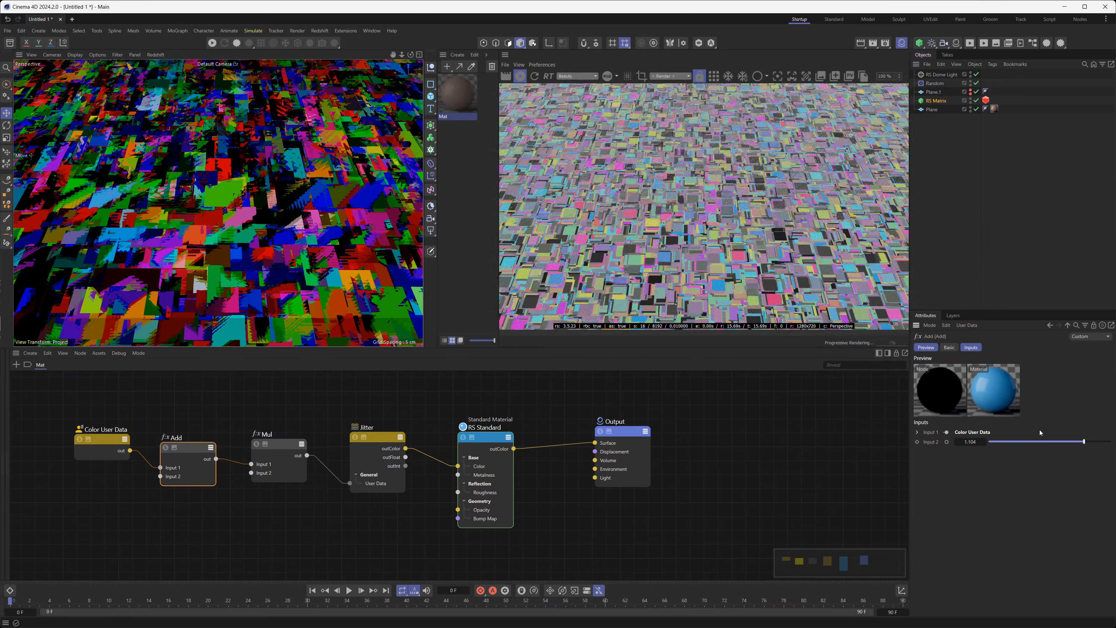
pyautogui.moveTo(1084, 441); pyautogui.dragTo(1061, 442)
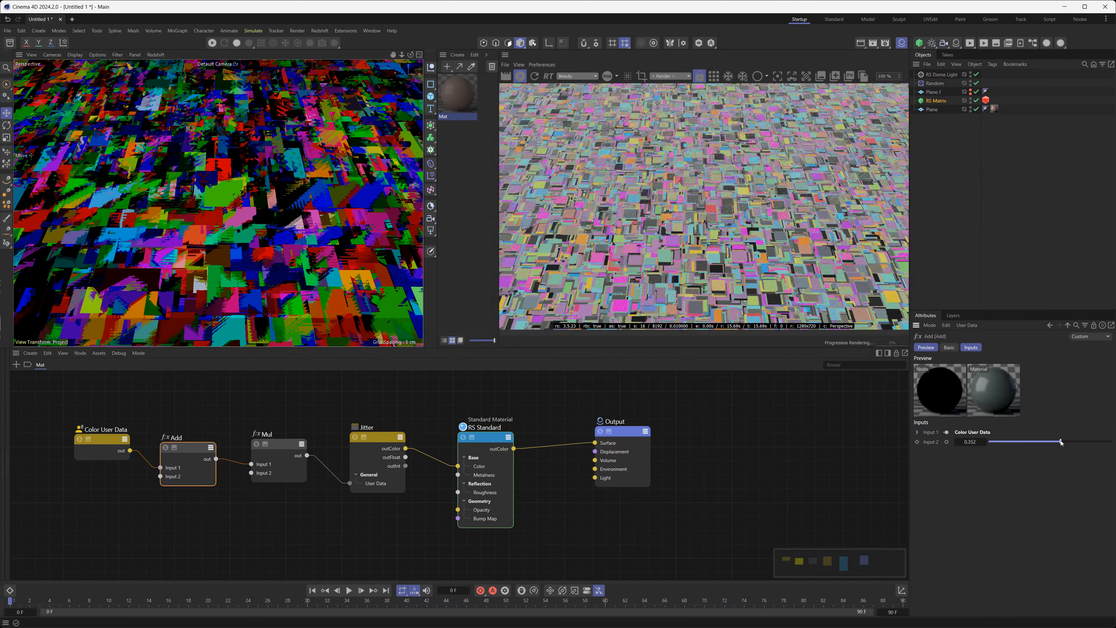
pyautogui.moveTo(1061, 442); pyautogui.dragTo(1087, 444)
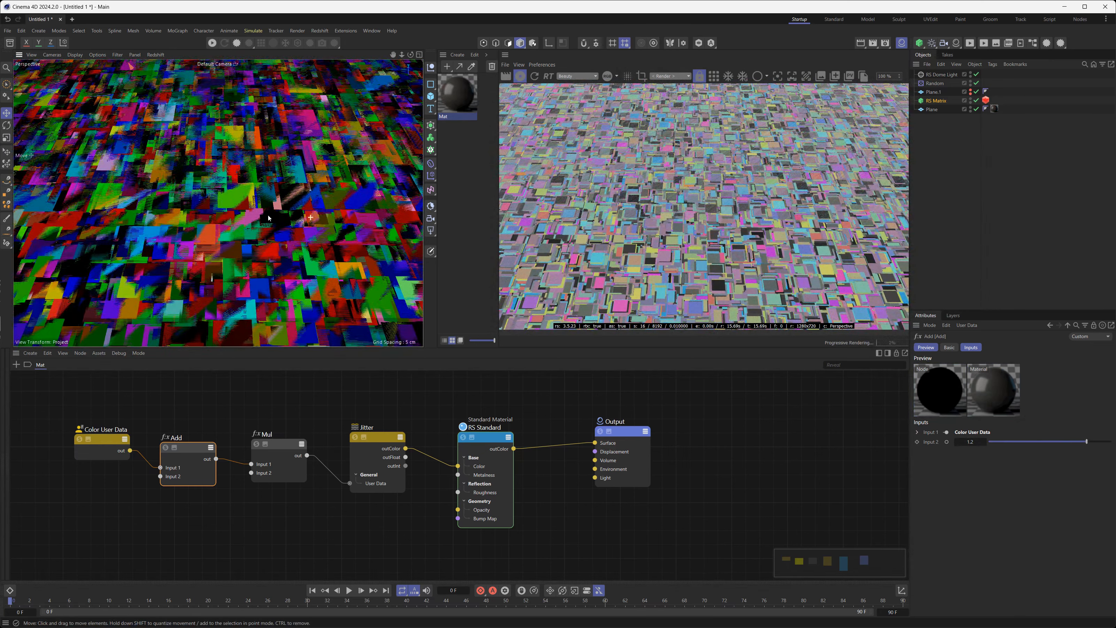
# Stop the interactive render and delete the Random effector from the scene.
pyautogui.scroll(-5, 243, 210)
pyautogui.scroll(5, 260, 207)
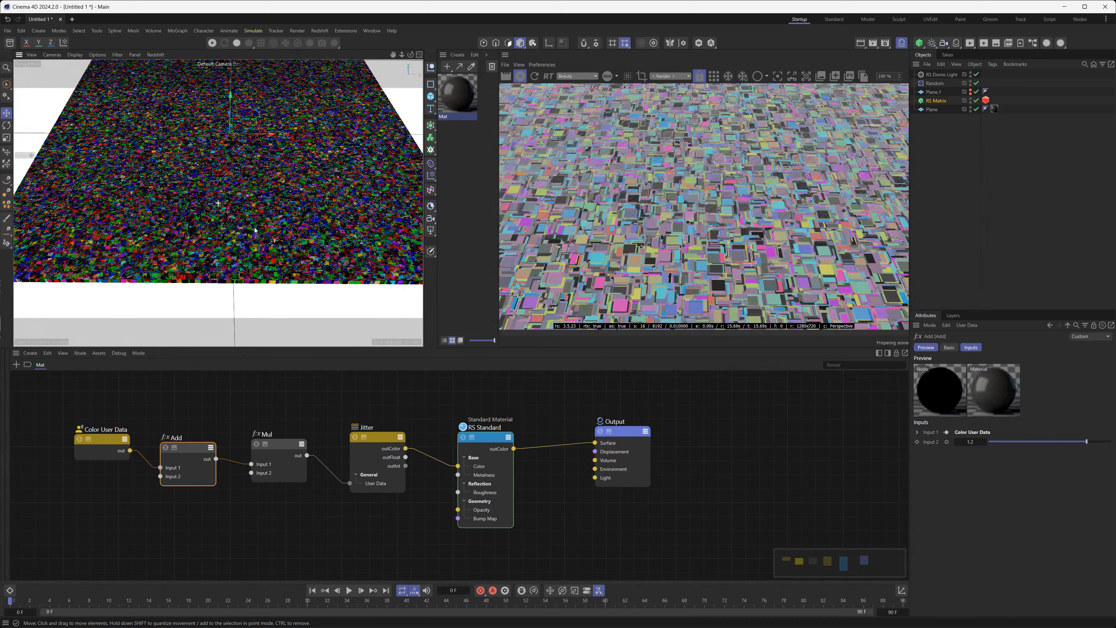
pyautogui.keyDown('alt'); pyautogui.moveTo(261, 220); pyautogui.dragTo(266, 195, button='middle'); pyautogui.keyUp('alt')
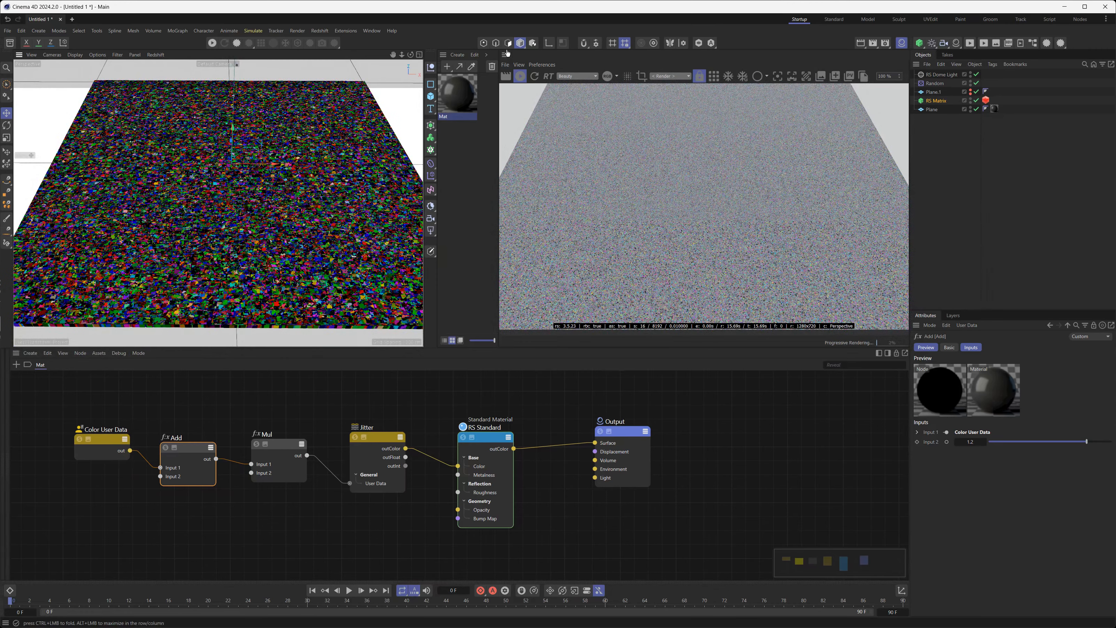
pyautogui.click(521, 76)
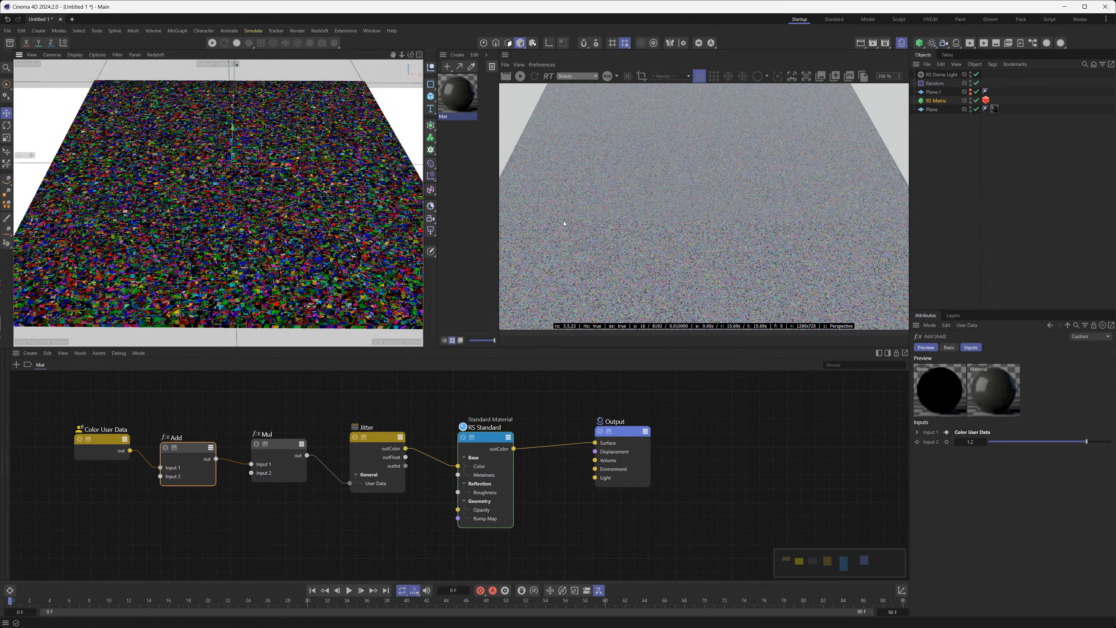
pyautogui.click(934, 83)
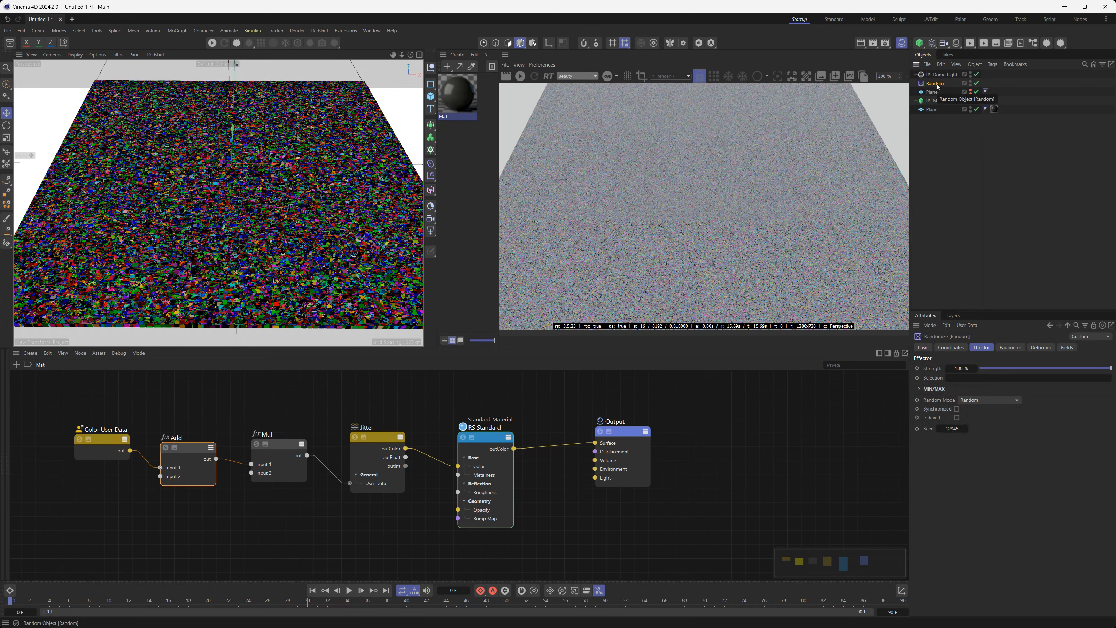
pyautogui.press('Delete')
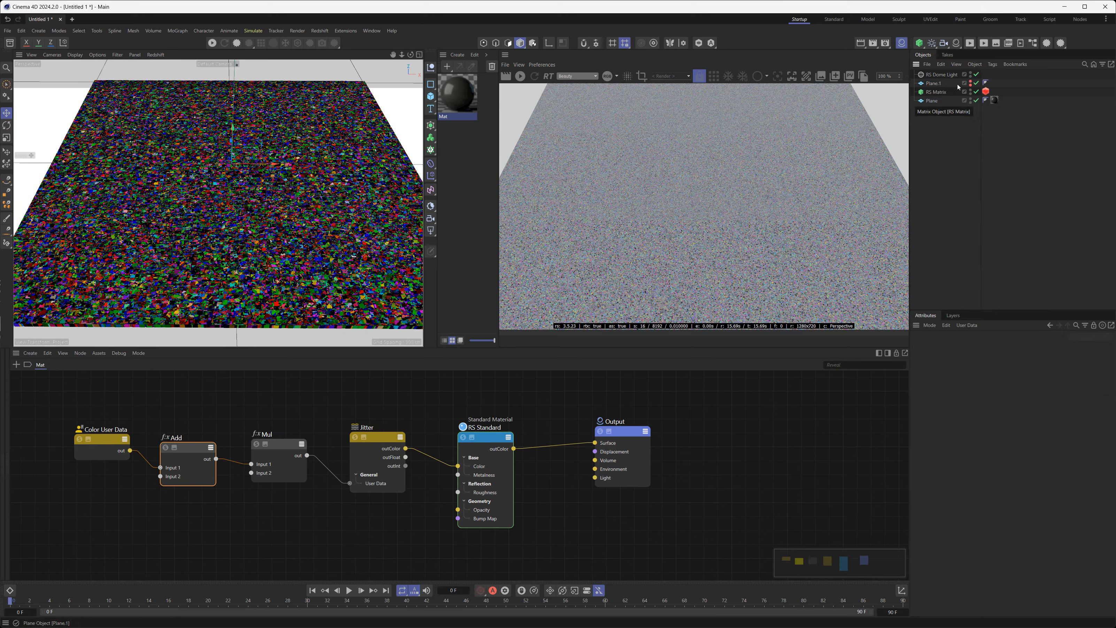
# Reduce the RS Matrix count to 1000 and set the scattered Plane's width and height to 20 cm each.
pyautogui.click(936, 92)
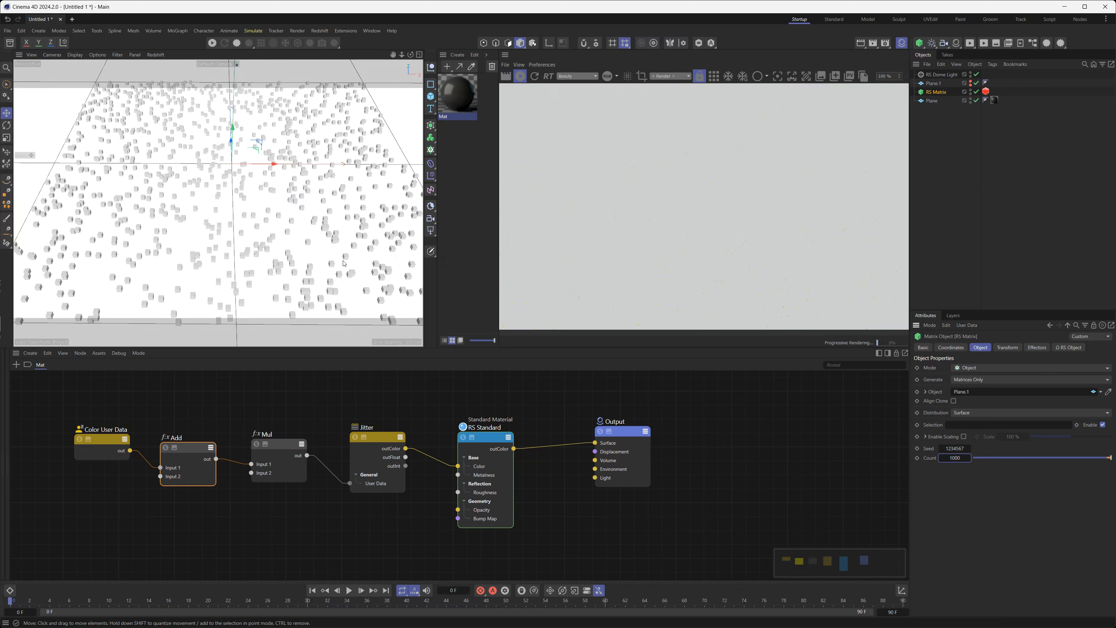
pyautogui.click(936, 102)
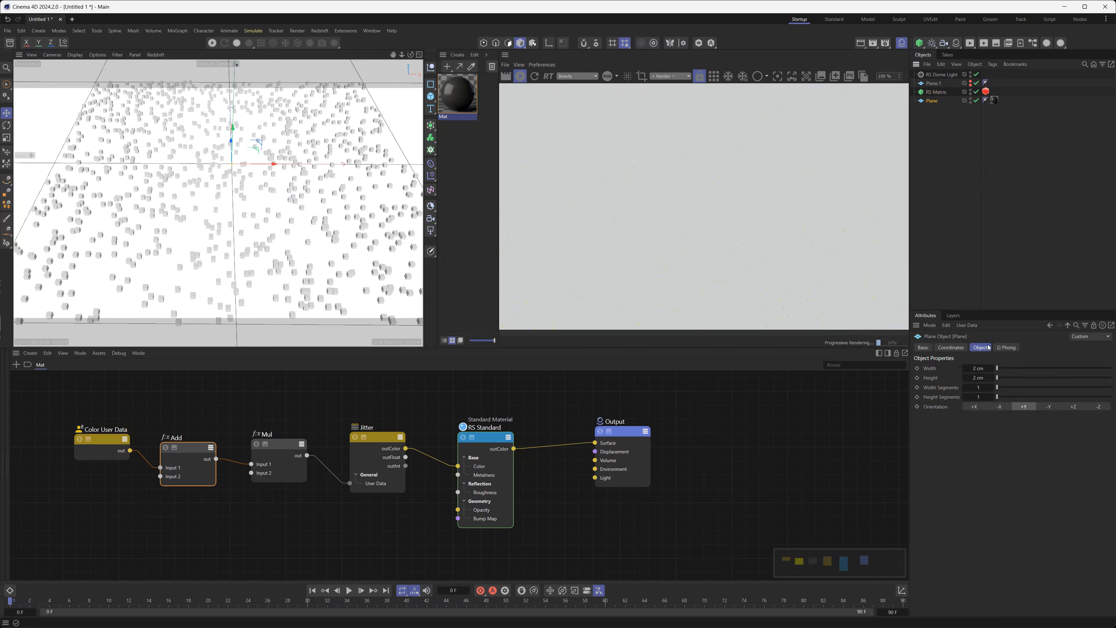
pyautogui.click(980, 367)
pyautogui.write('20')
pyautogui.press('Tab')
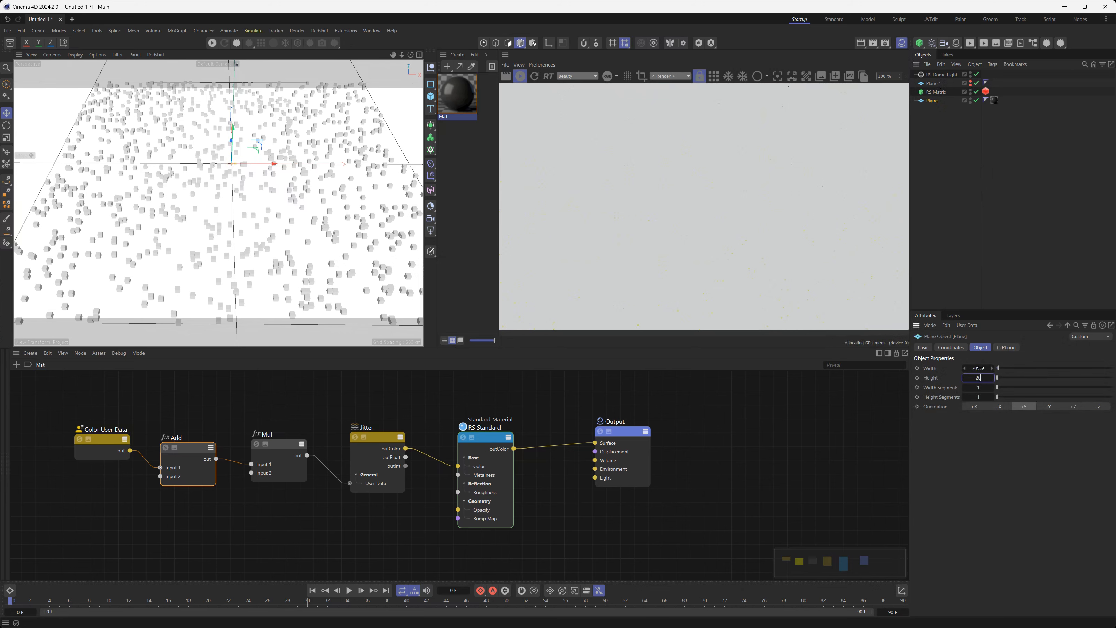
pyautogui.write('20')
pyautogui.press('Return')
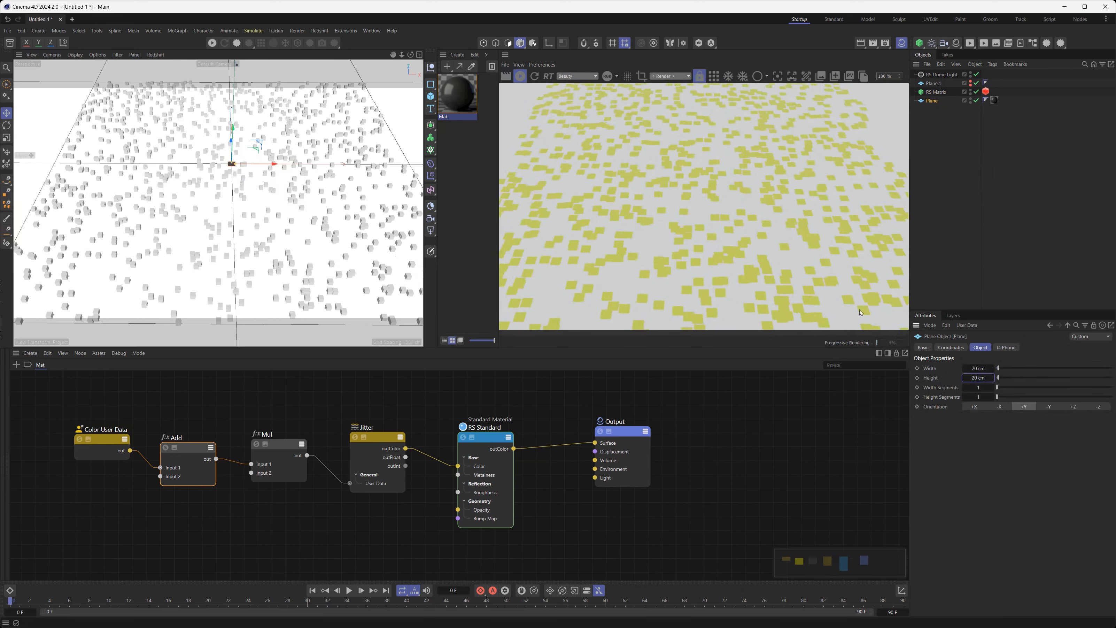
# Enlarge the scattered Plane to 50 cm in both width and height.
pyautogui.click(985, 369)
pyautogui.write('50')
pyautogui.press('Tab')
pyautogui.write('50')
pyautogui.press('Return')
# Turn off the RS Dome Light's Background option.
pyautogui.keyDown('alt'); pyautogui.moveTo(350, 238); pyautogui.dragTo(341, 232, button='middle'); pyautogui.keyUp('alt')
pyautogui.click(942, 76)
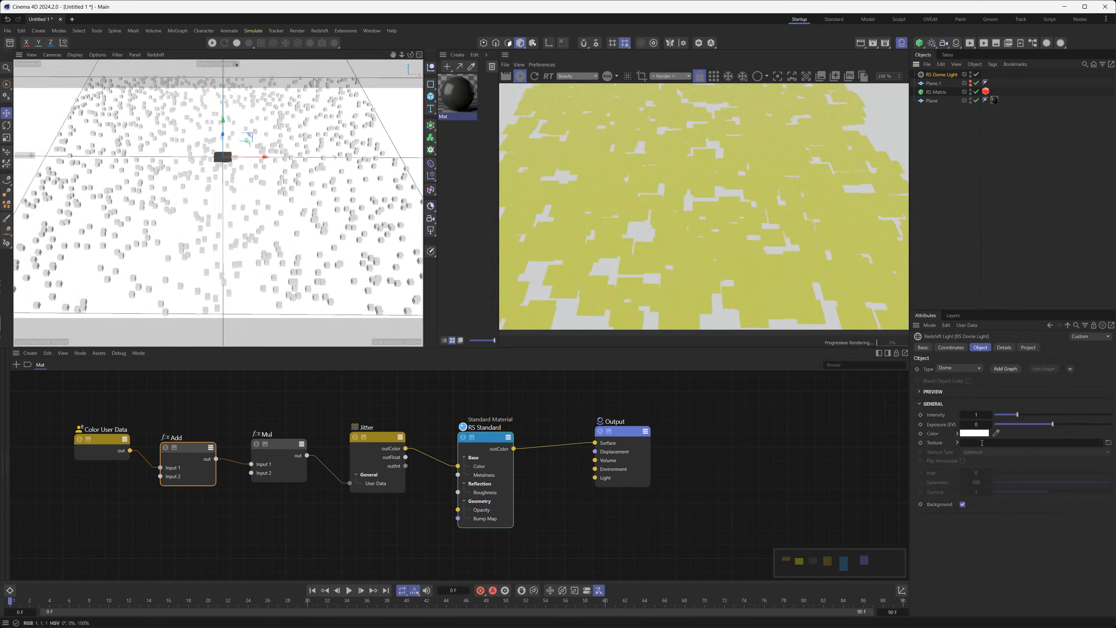
pyautogui.click(963, 504)
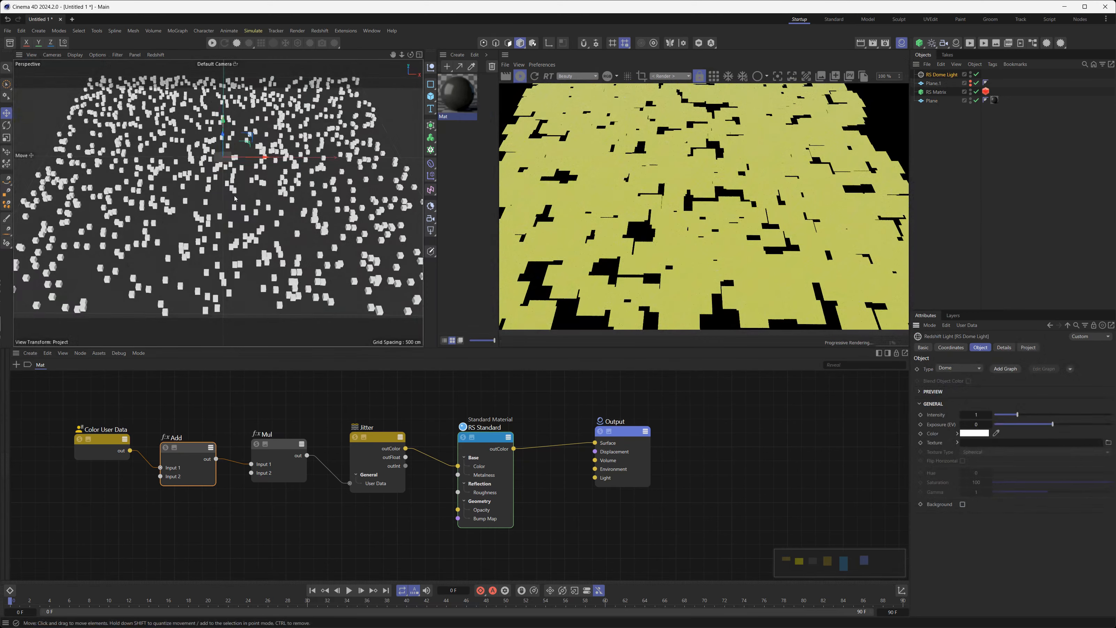
pyautogui.keyDown('alt'); pyautogui.moveTo(250, 208); pyautogui.dragTo(246, 209, button='middle'); pyautogui.keyUp('alt')
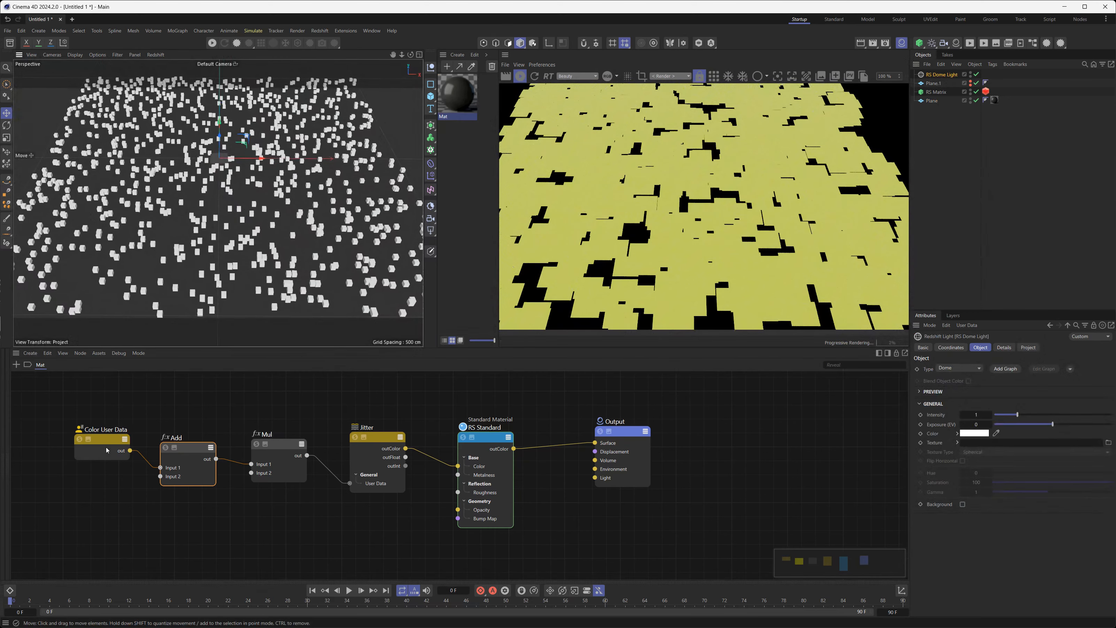
# Delete the Color User Data node from the material graph.
pyautogui.moveTo(109, 445); pyautogui.dragTo(103, 442)
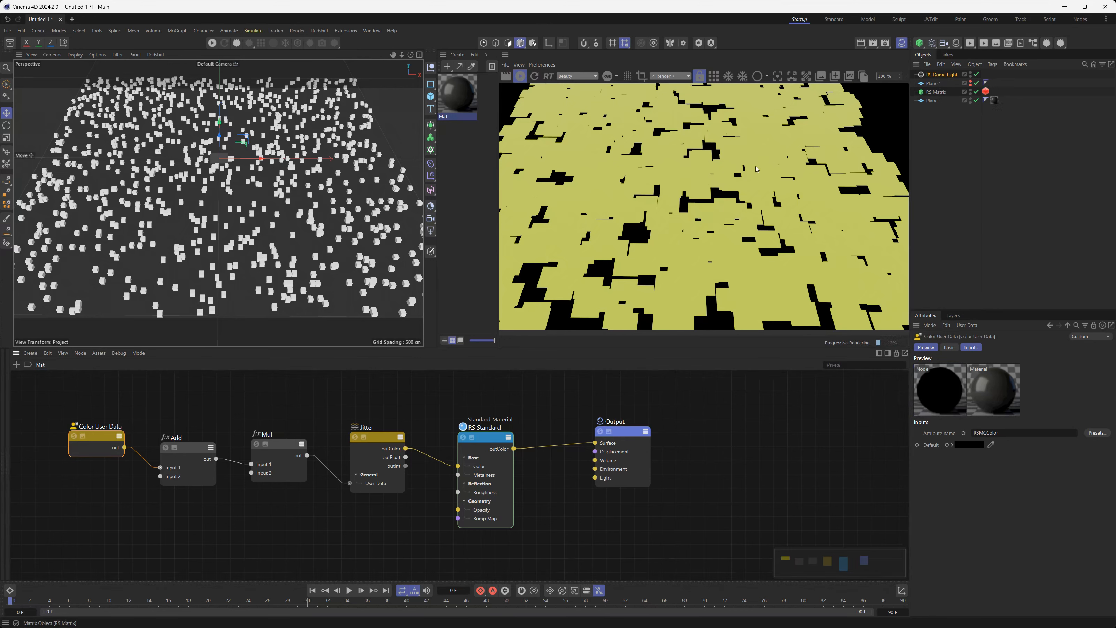
pyautogui.moveTo(133, 414); pyautogui.dragTo(30, 474)
pyautogui.press('Delete')
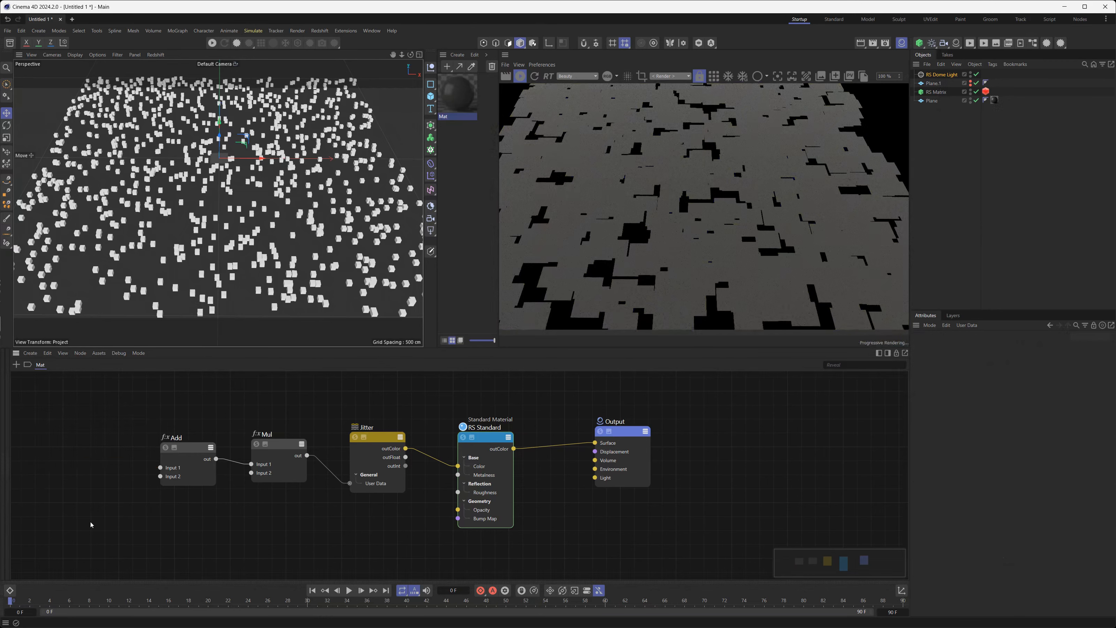
# Add a Scalar User Data node to the material and set its attribute name to the RSMGIDNorm preset.
pyautogui.doubleClick(90, 524)
pyautogui.write('user')
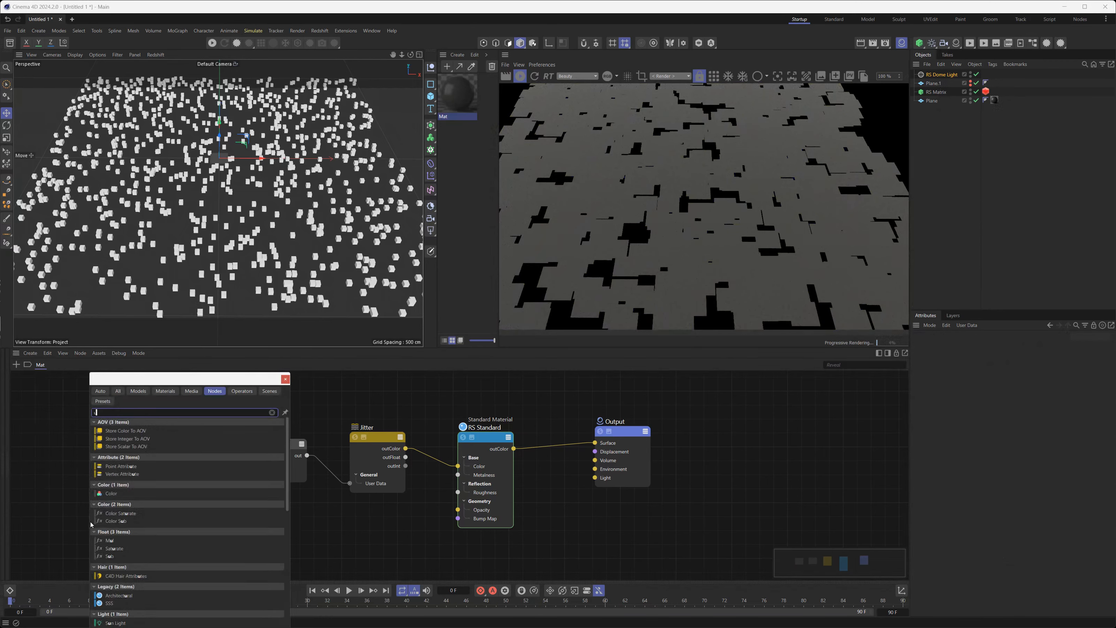
pyautogui.press('Down')
pyautogui.press('Down')
pyautogui.press('Return')
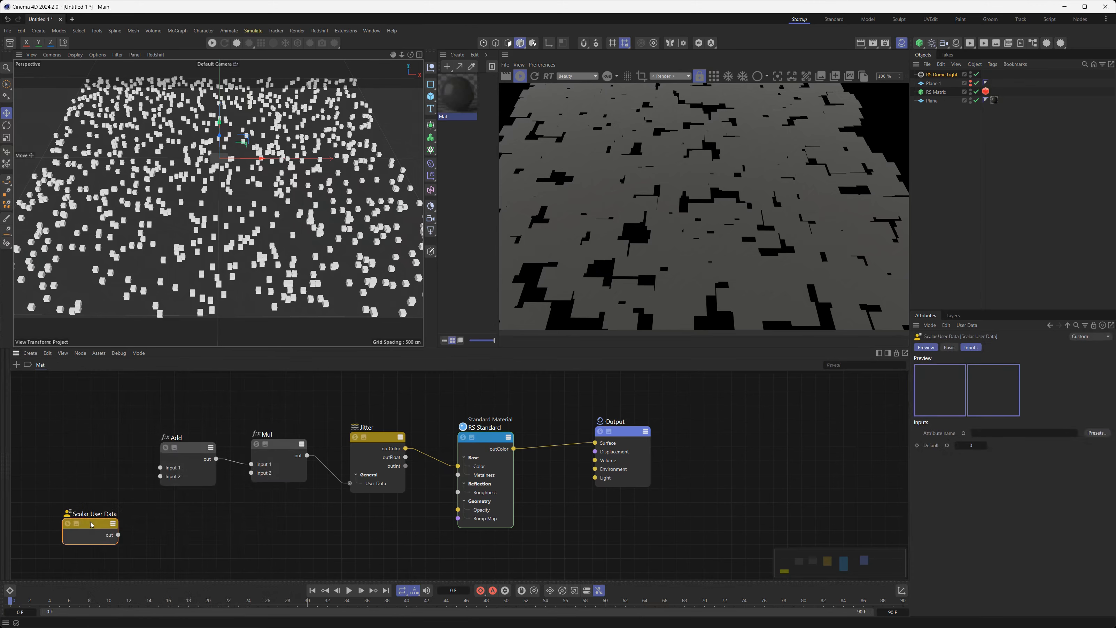
pyautogui.click(1097, 433)
pyautogui.click(1110, 438)
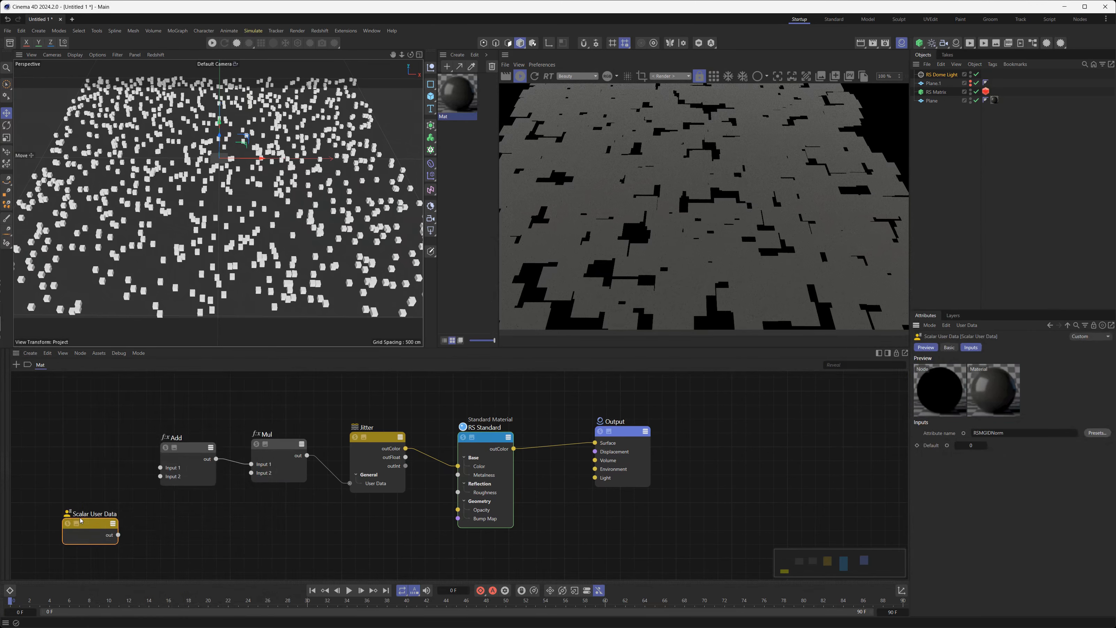
# Solo the Scalar User Data node to preview it, and connect its output to the Add node's Input 1.
pyautogui.click(68, 523)
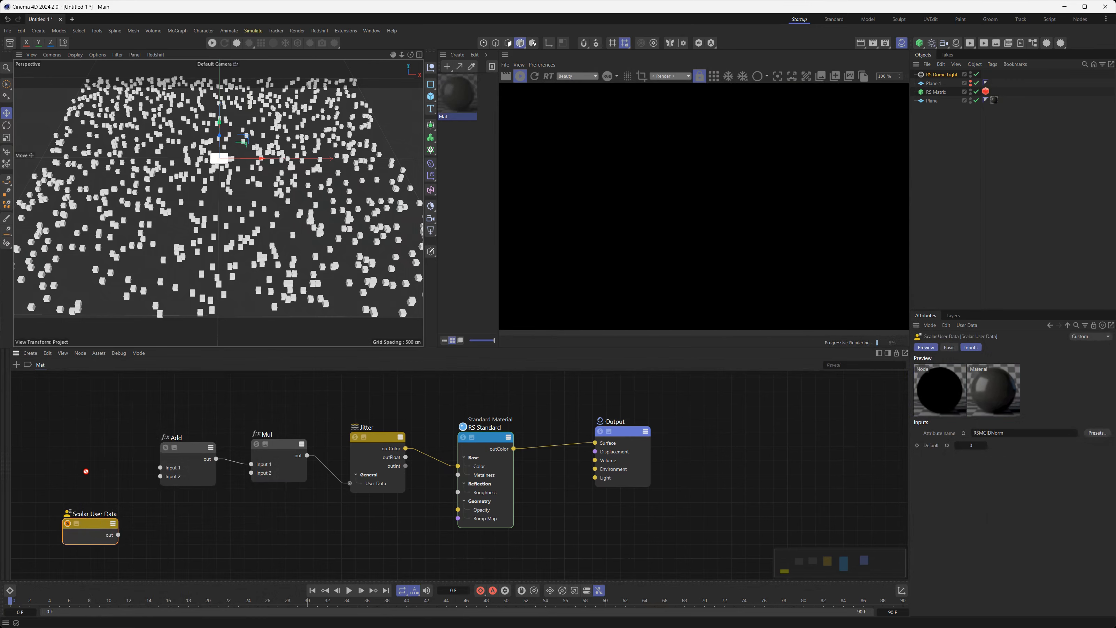
pyautogui.moveTo(92, 524); pyautogui.dragTo(98, 495)
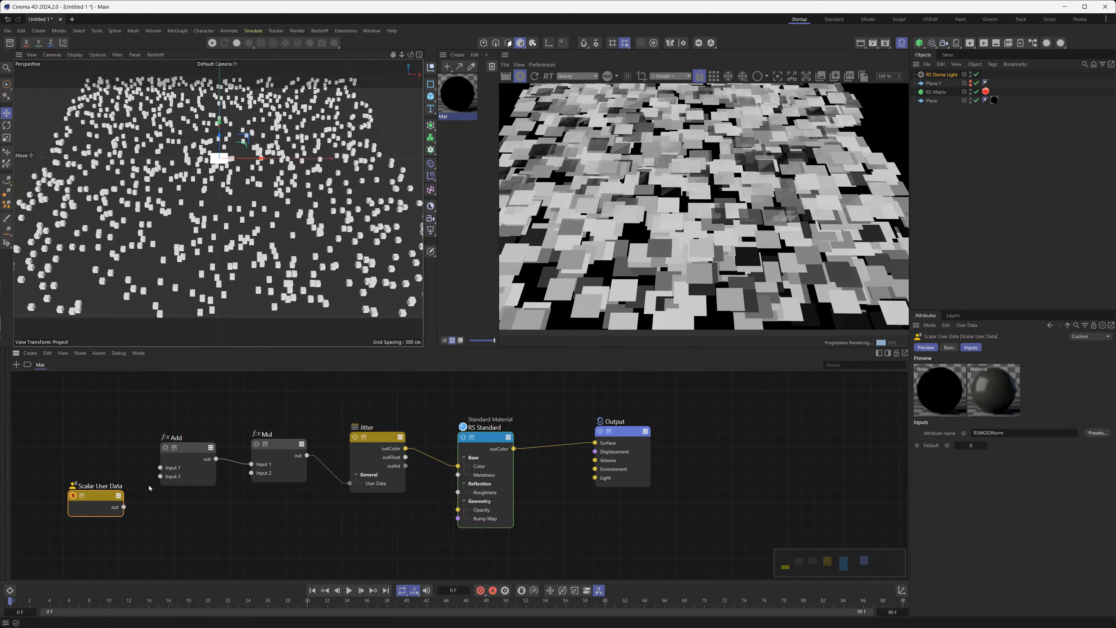
pyautogui.moveTo(124, 507); pyautogui.dragTo(160, 468)
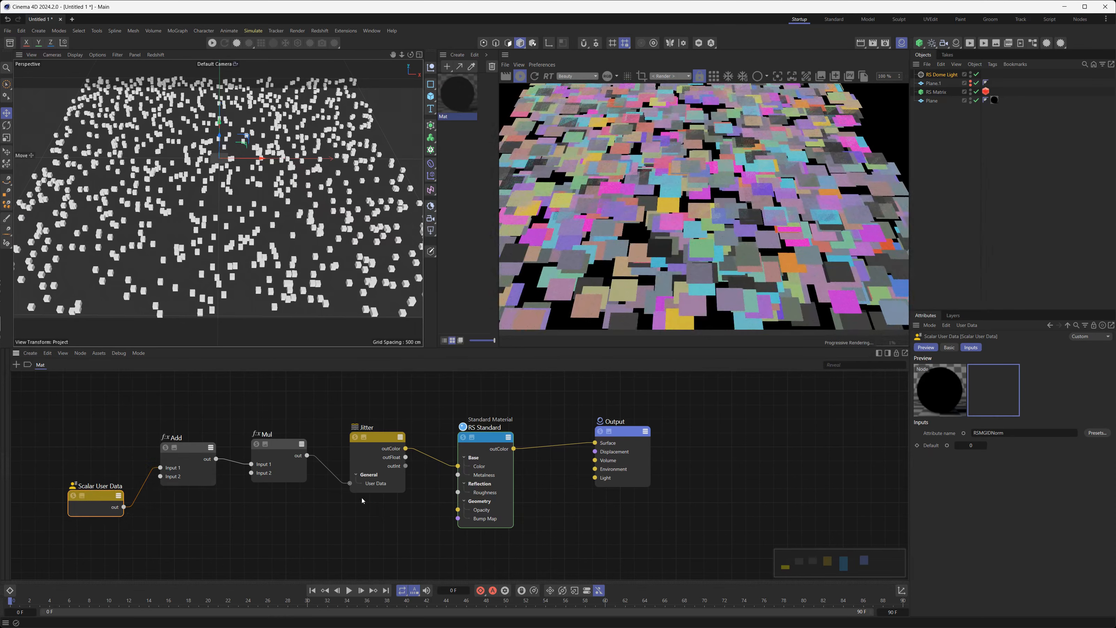
# Lower the Add node's Input 2 to shift the planes' colours, and show the Mul node's inputs.
pyautogui.click(188, 452)
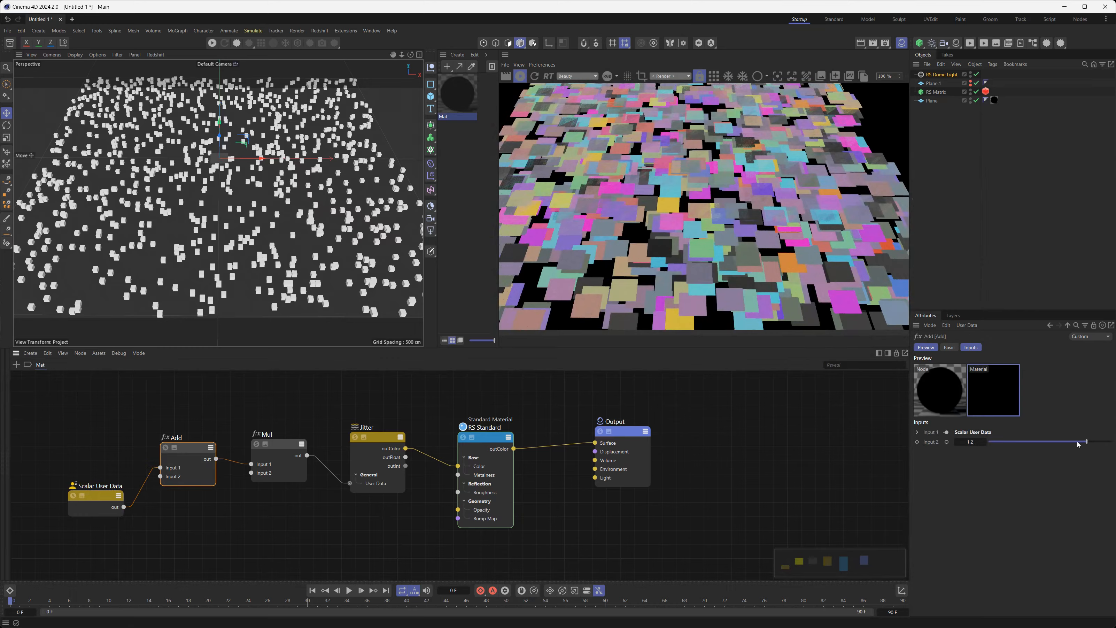
pyautogui.moveTo(1078, 441); pyautogui.dragTo(1054, 440)
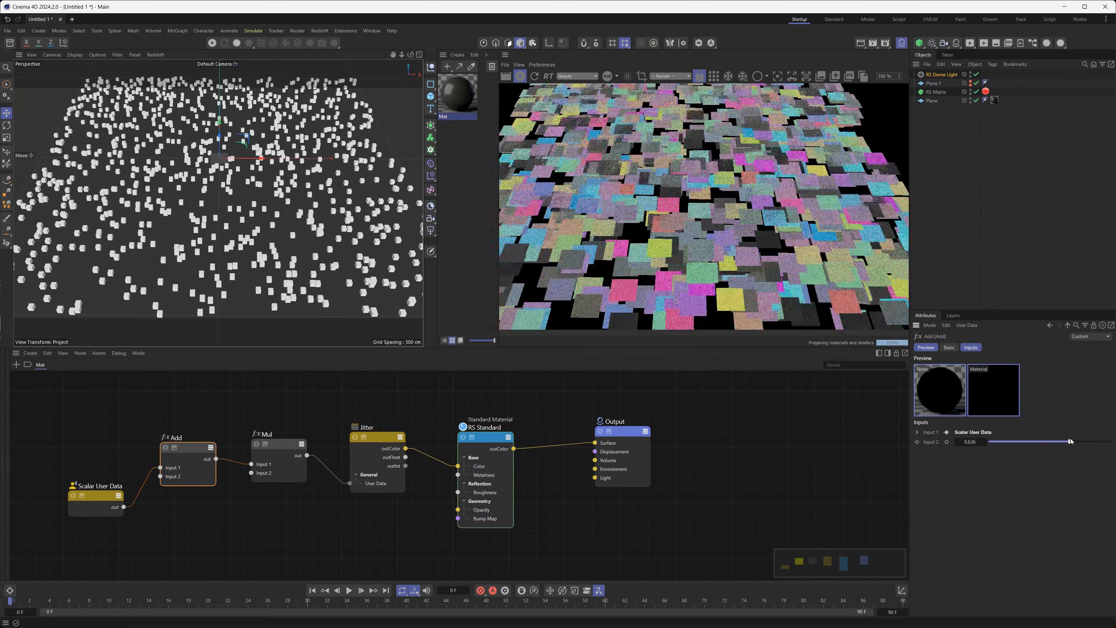
pyautogui.click(281, 444)
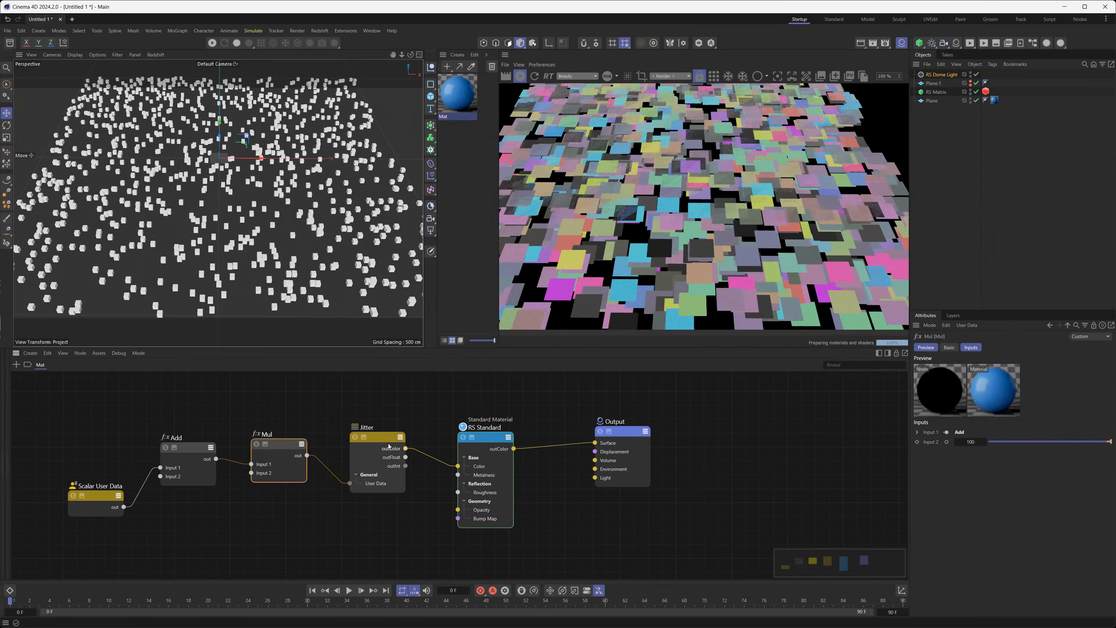
# Set the Jitter node's Hue Seed to 371 and lower the Add node's Input 2 to about -0.12.
pyautogui.click(377, 437)
pyautogui.moveTo(1015, 510); pyautogui.dragTo(1036, 510)
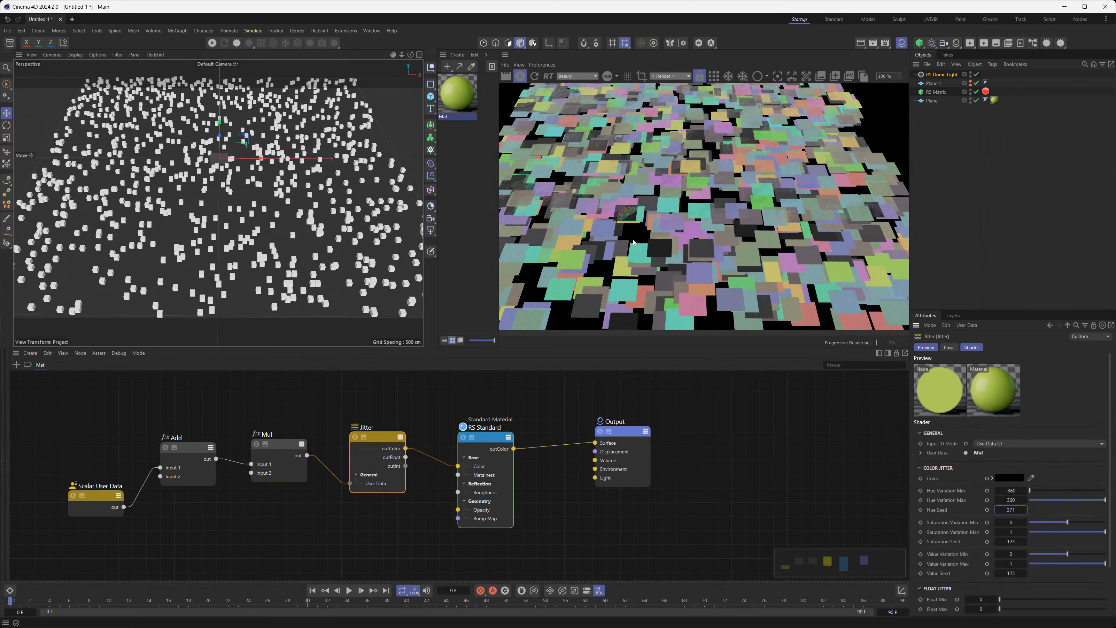
pyautogui.click(202, 453)
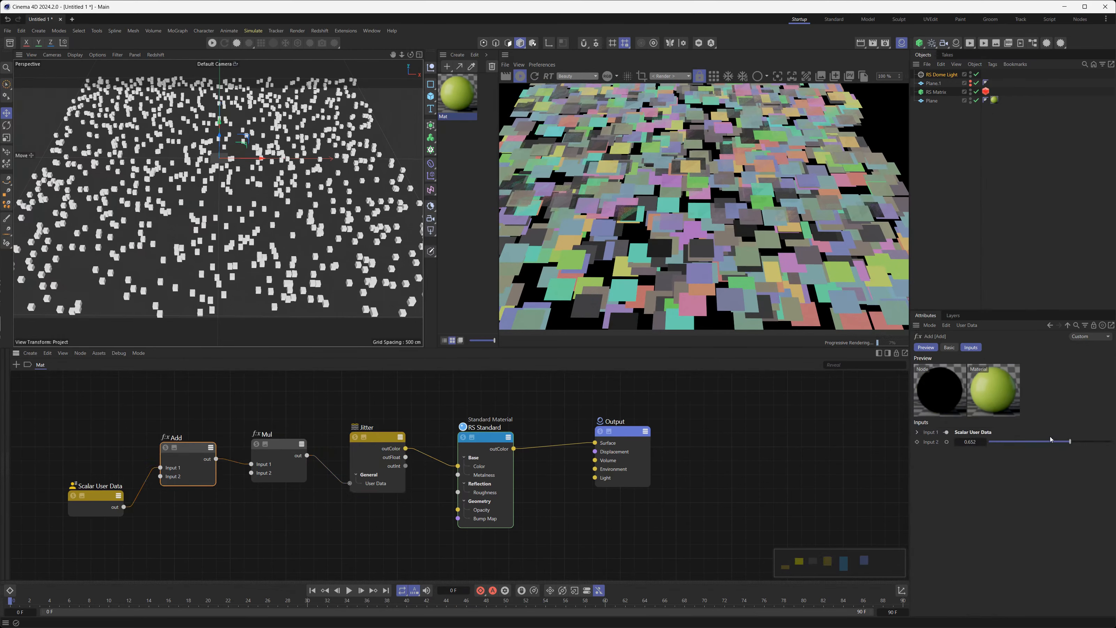
pyautogui.moveTo(1063, 443); pyautogui.dragTo(1039, 443)
# Arrange the material nodes in a tidy row from Scalar User Data through Add, Mul, Jitter and RS Standard to Output.
pyautogui.moveTo(99, 496); pyautogui.dragTo(107, 448)
pyautogui.moveTo(183, 448); pyautogui.dragTo(191, 453)
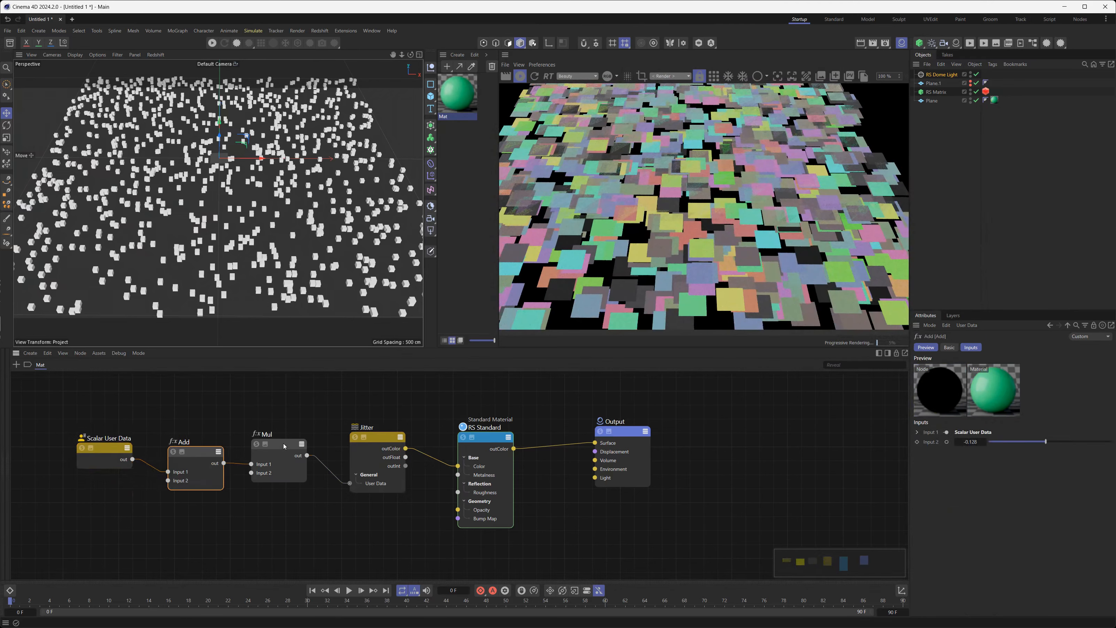
pyautogui.moveTo(284, 446); pyautogui.dragTo(287, 449)
pyautogui.moveTo(369, 440); pyautogui.dragTo(364, 437)
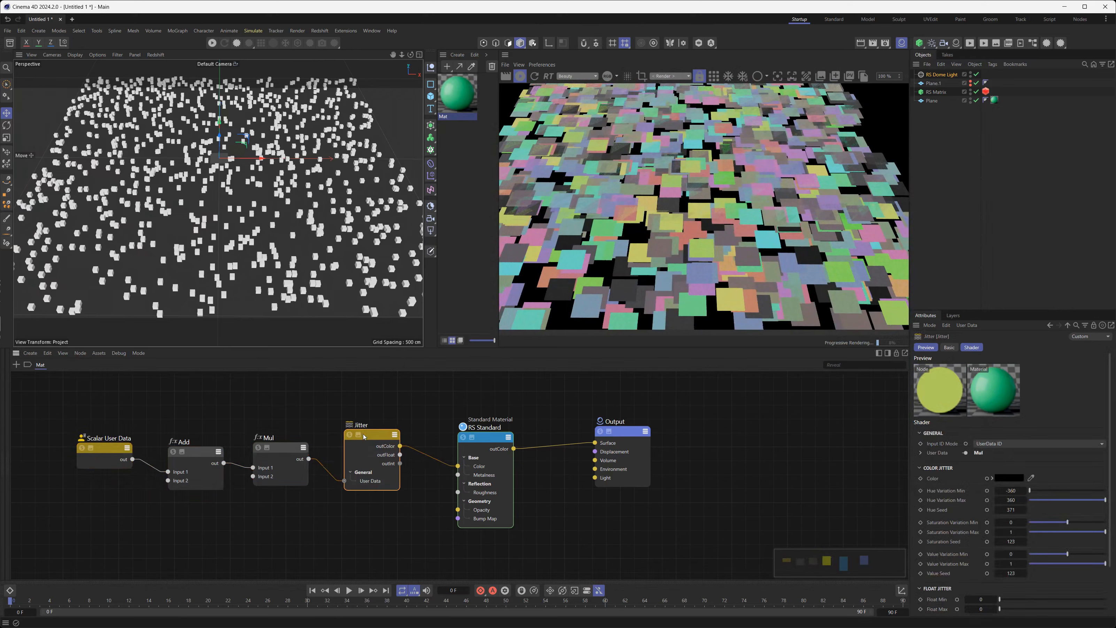
pyautogui.moveTo(479, 437); pyautogui.dragTo(473, 429)
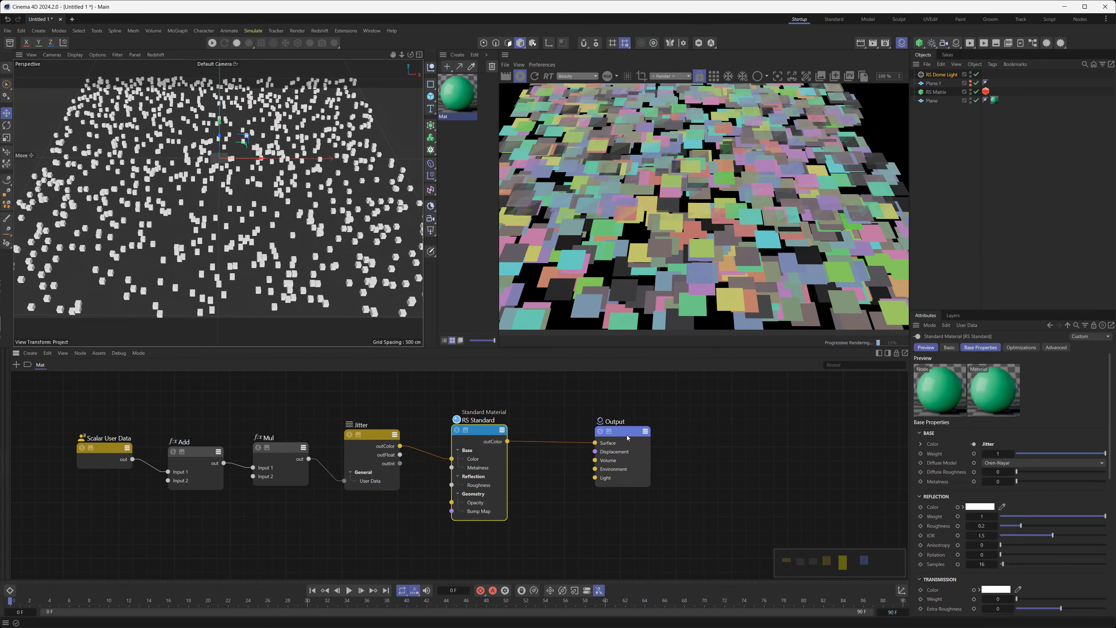
pyautogui.moveTo(627, 437); pyautogui.dragTo(599, 434)
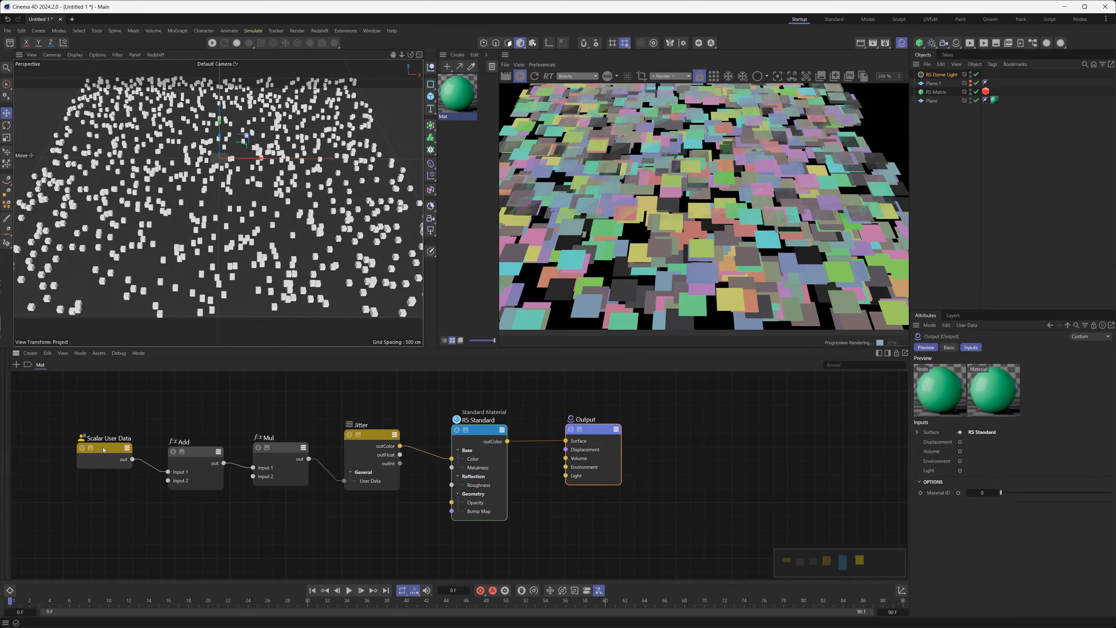
pyautogui.moveTo(104, 449); pyautogui.dragTo(90, 454)
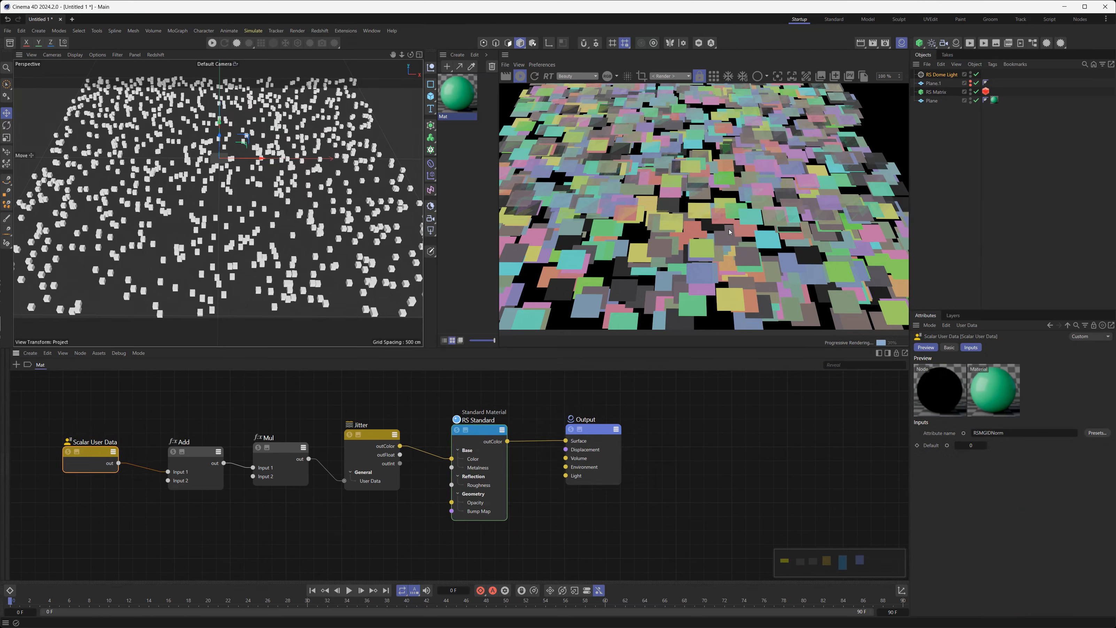
pyautogui.moveTo(95, 456); pyautogui.dragTo(105, 456)
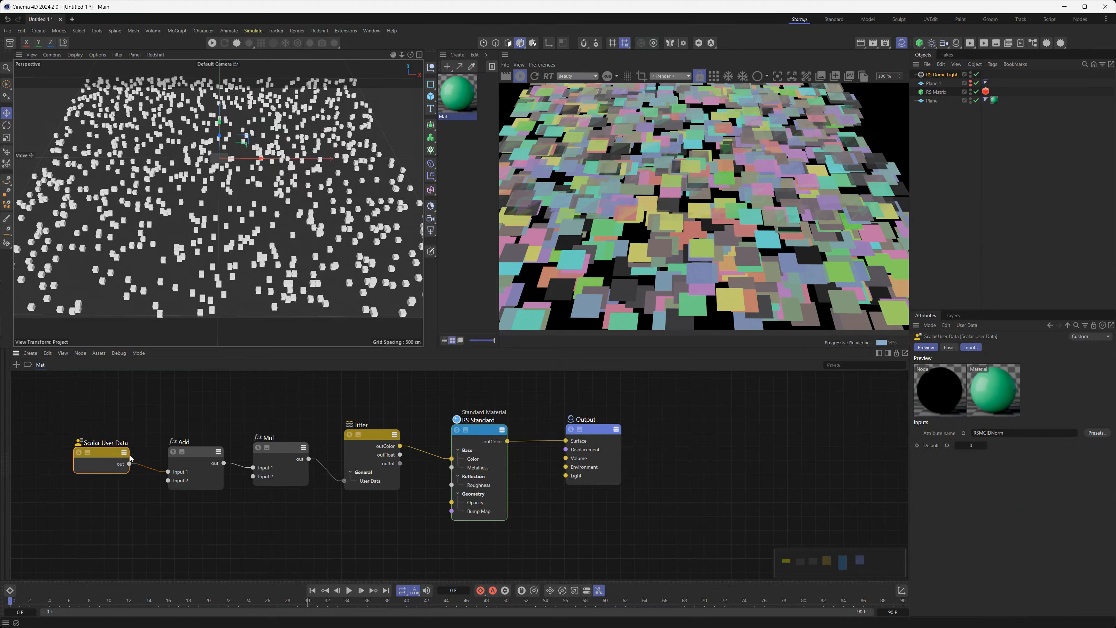
pyautogui.moveTo(197, 452); pyautogui.dragTo(186, 450)
pyautogui.moveTo(277, 448); pyautogui.dragTo(279, 448)
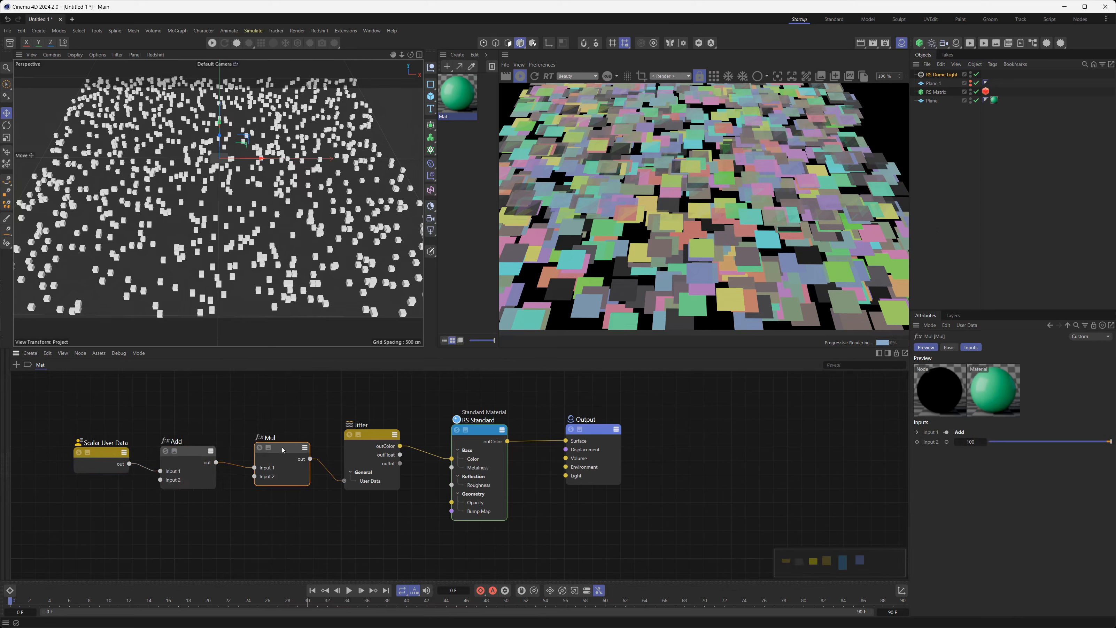
# Set the Jitter node's Hue Variation Min to 0 and Hue Variation Max to 10.
pyautogui.click(199, 453)
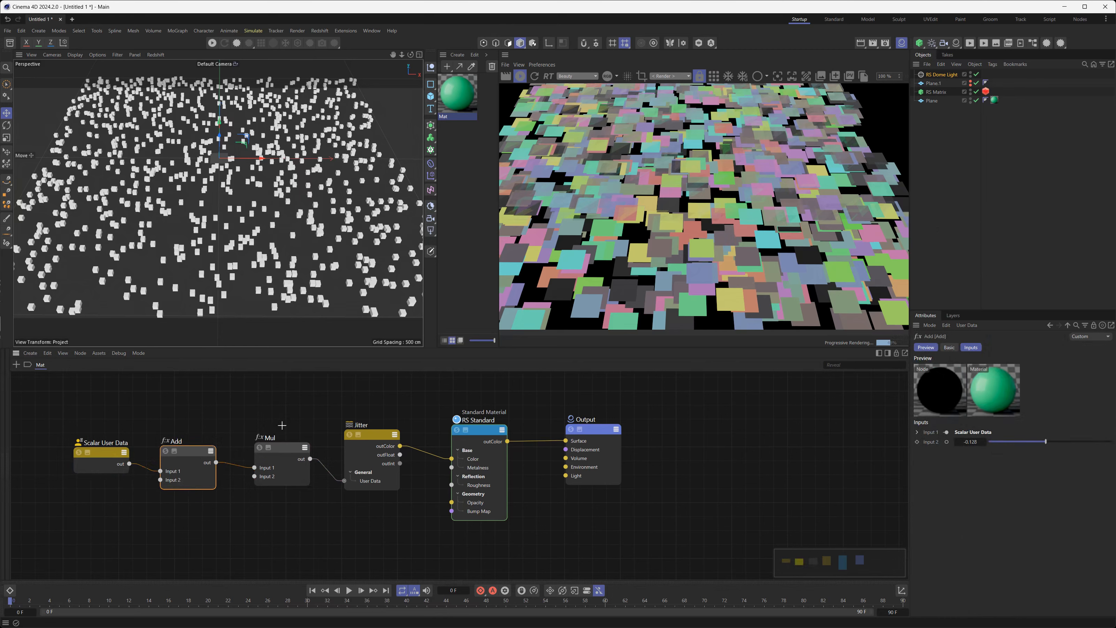
pyautogui.click(281, 458)
pyautogui.click(367, 466)
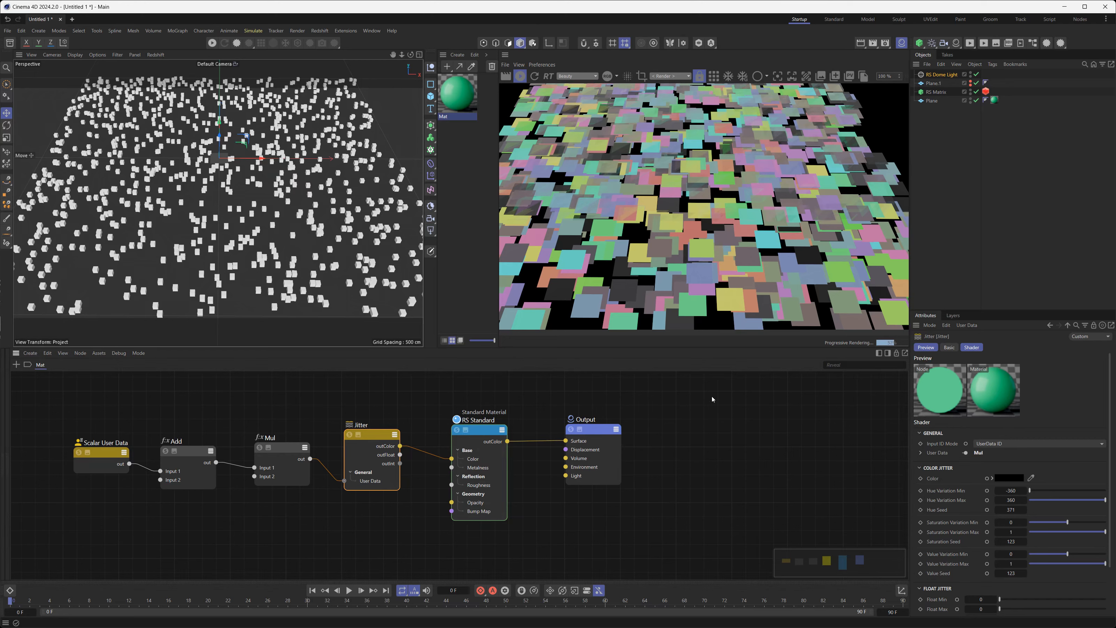
pyautogui.click(1018, 501)
pyautogui.click(1015, 491)
pyautogui.write('0')
pyautogui.click(1021, 500)
pyautogui.write('10')
pyautogui.press('Return')
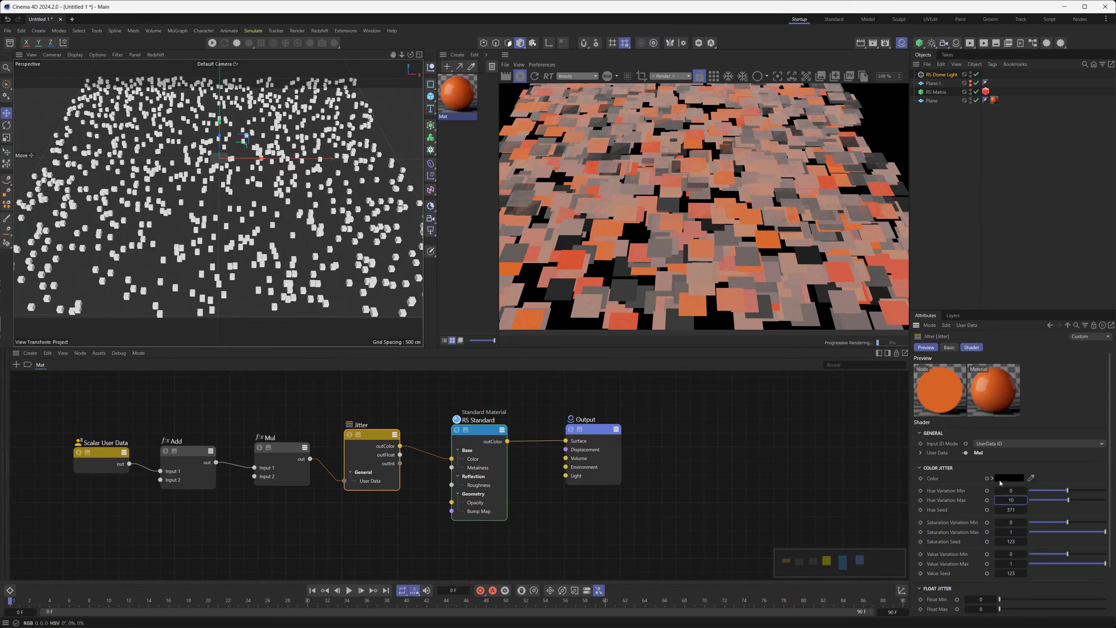
# Try a green base colour on the Jitter node, and change it to white with 0% saturation and 100% value.
pyautogui.click(992, 479)
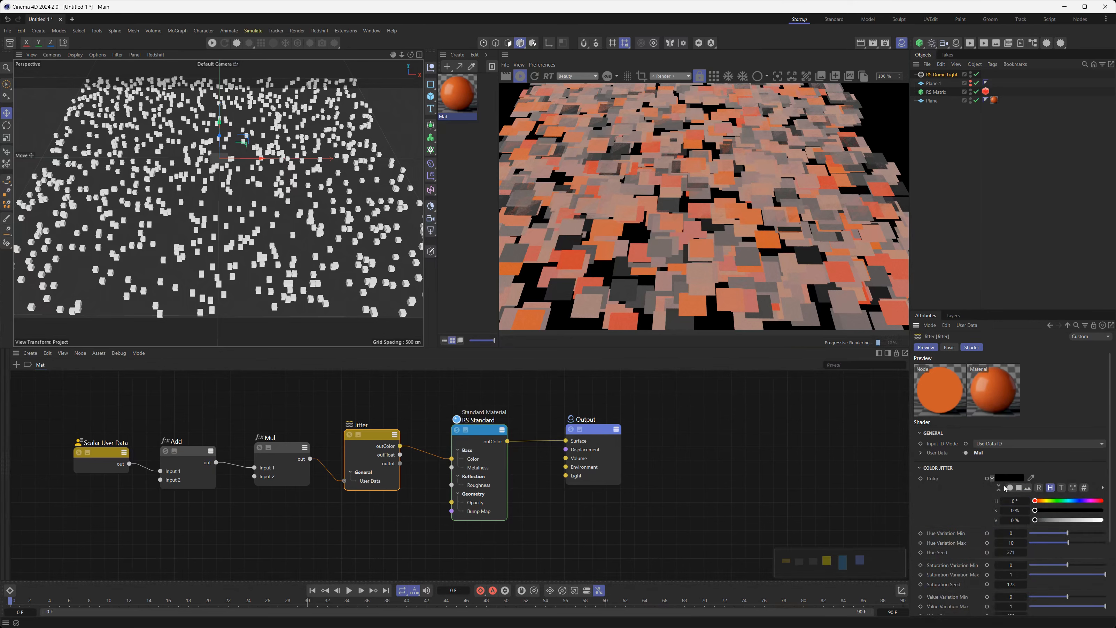
pyautogui.click(1058, 501)
pyautogui.moveTo(1056, 510)
pyautogui.mouseDown()
pyautogui.moveTo(1102, 520)
pyautogui.moveTo(1102, 511)
pyautogui.moveTo(1094, 522)
pyautogui.moveTo(1060, 521)
pyautogui.mouseUp()
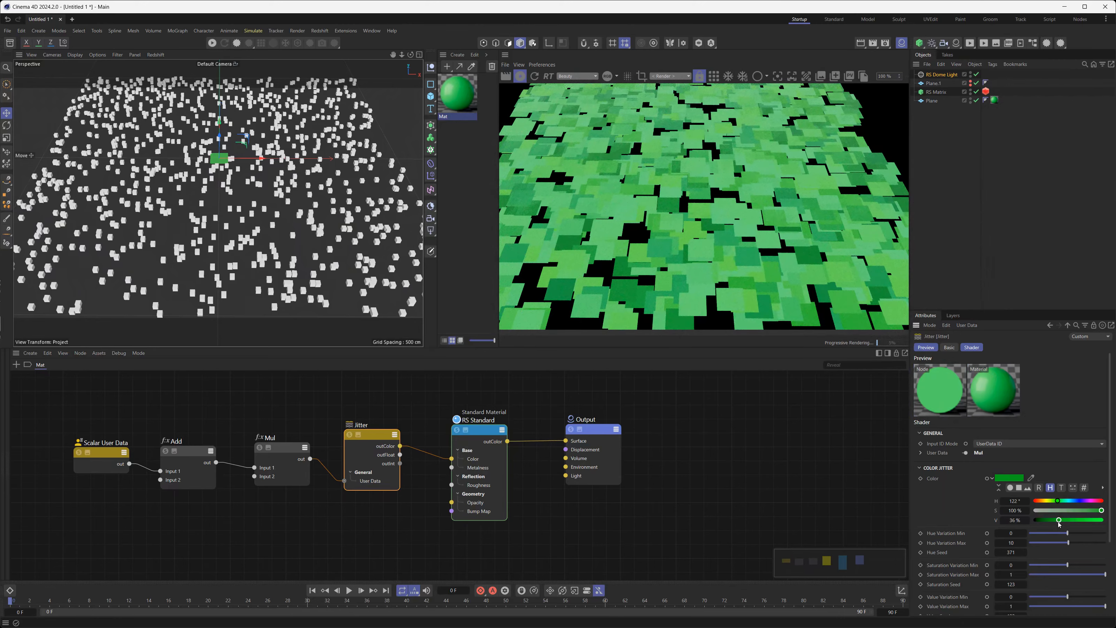
pyautogui.moveTo(1063, 521); pyautogui.dragTo(1035, 511)
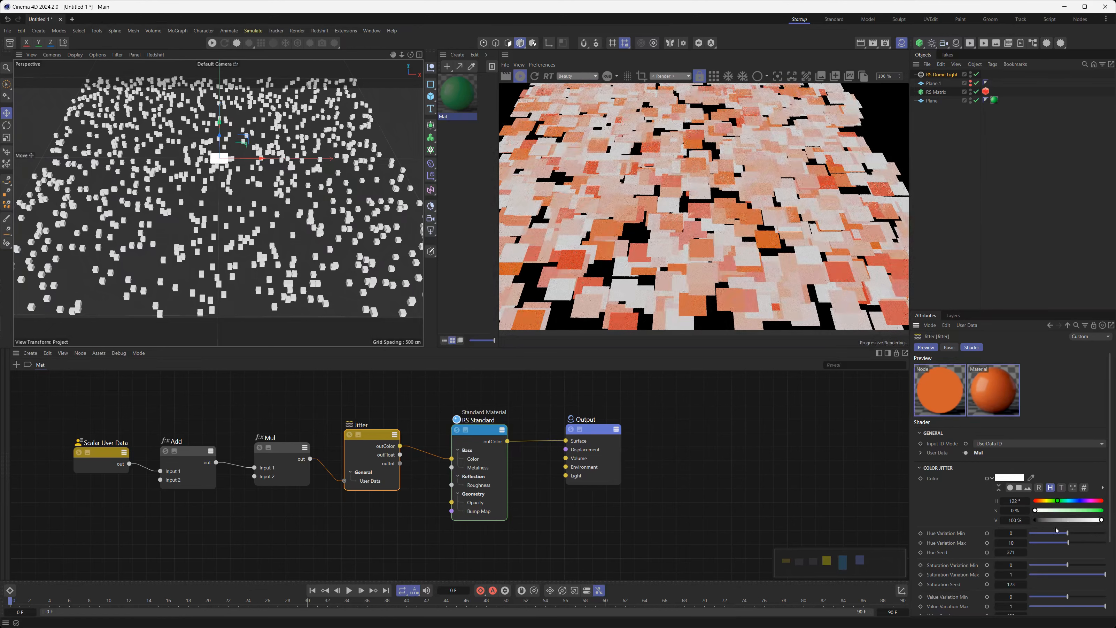
pyautogui.moveTo(1038, 510); pyautogui.dragTo(1063, 504)
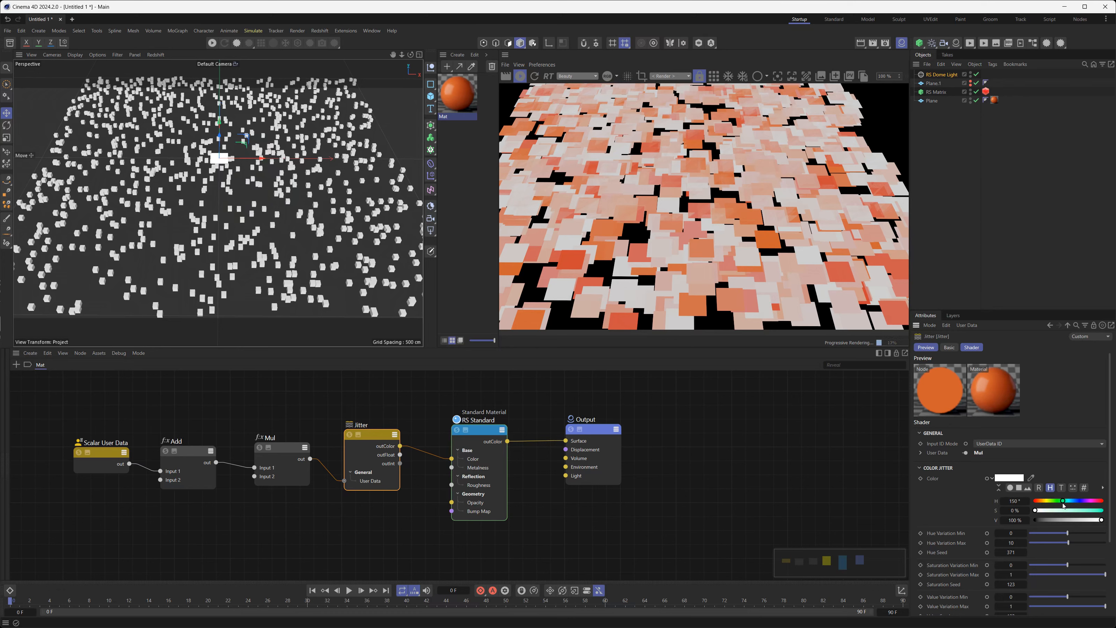
pyautogui.scroll(-5, 1107, 523)
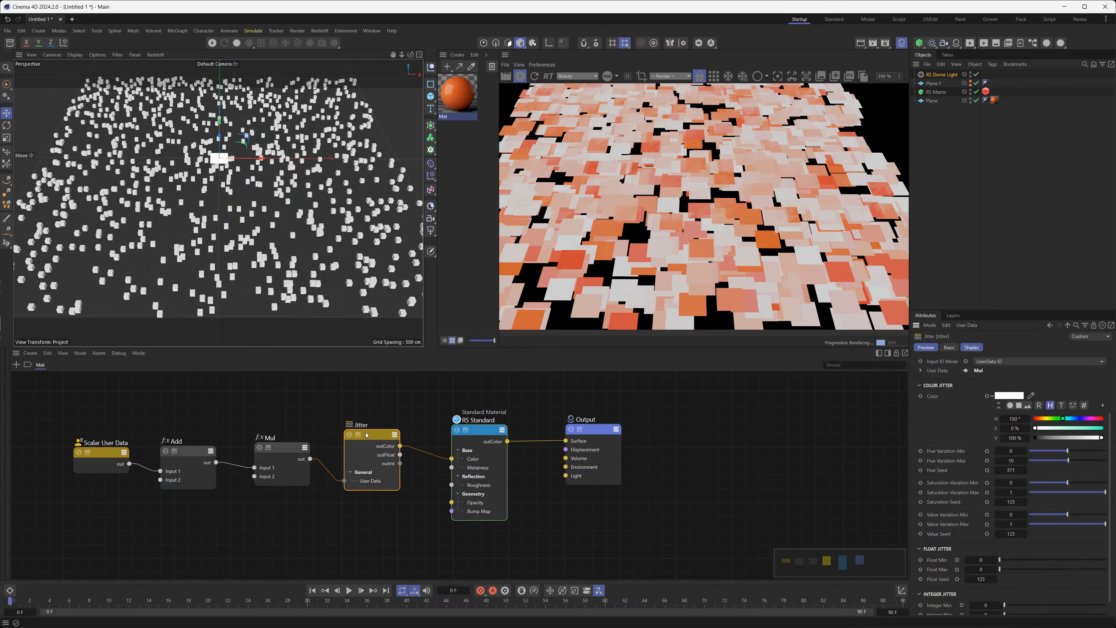
# Raise the Jitter node slightly and move RS Standard and Output together away from it to make room between them.
pyautogui.moveTo(367, 435); pyautogui.dragTo(369, 399)
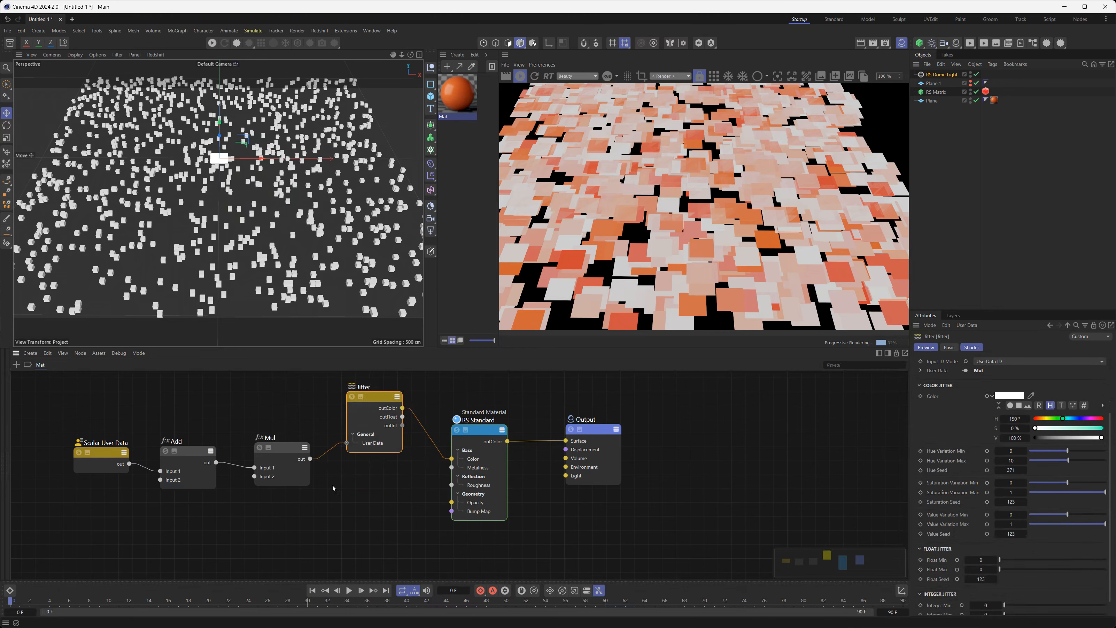
pyautogui.moveTo(375, 402); pyautogui.dragTo(375, 412)
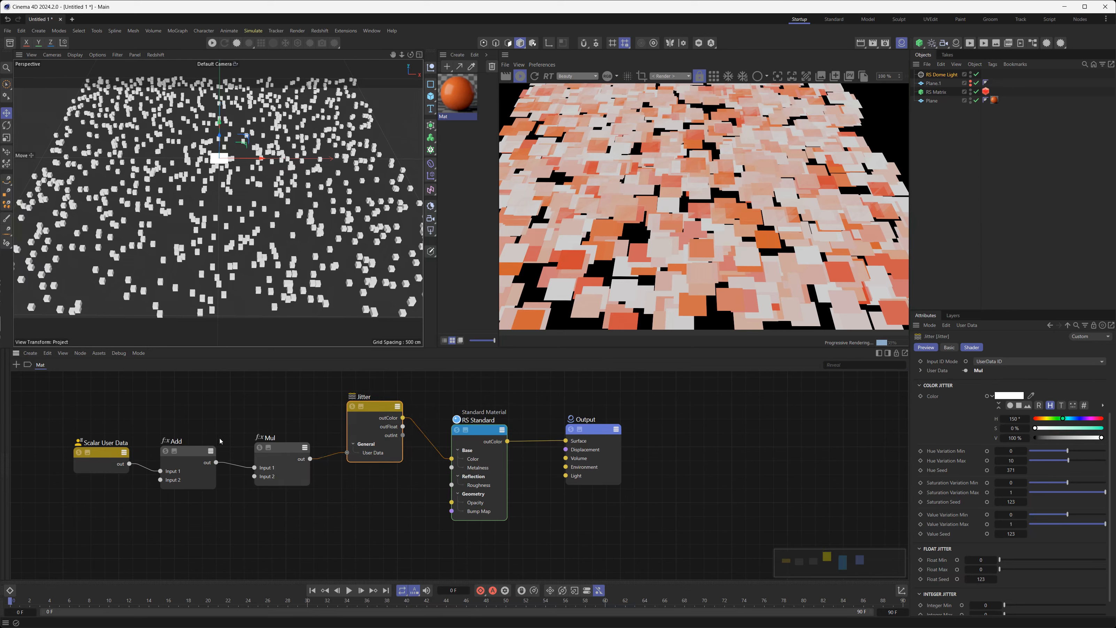
pyautogui.moveTo(97, 420); pyautogui.dragTo(324, 513)
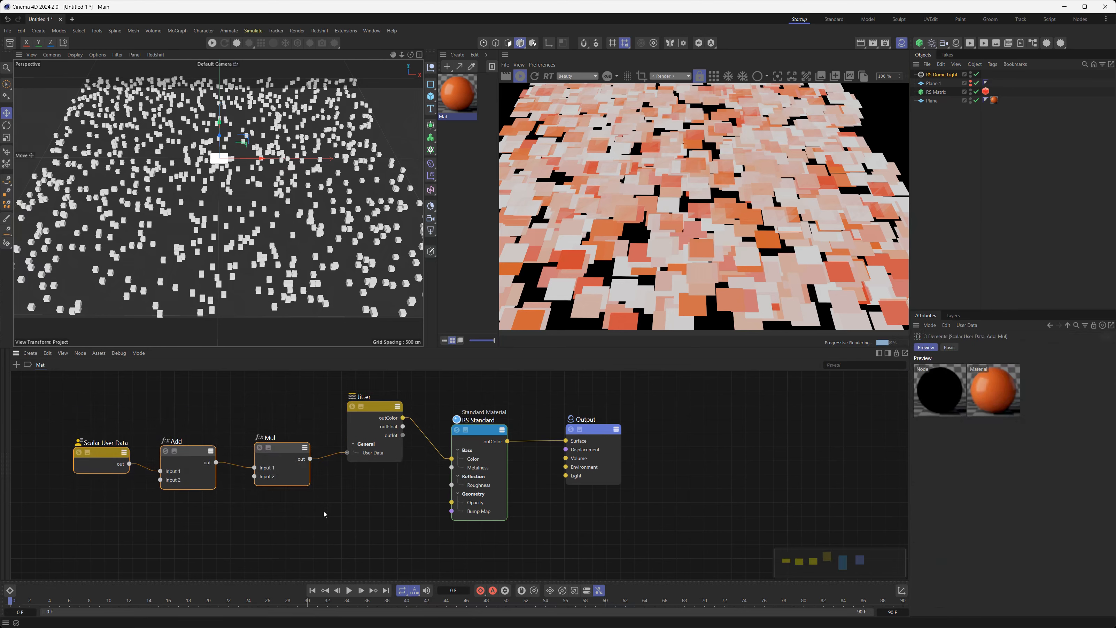
pyautogui.moveTo(380, 409); pyautogui.dragTo(383, 422)
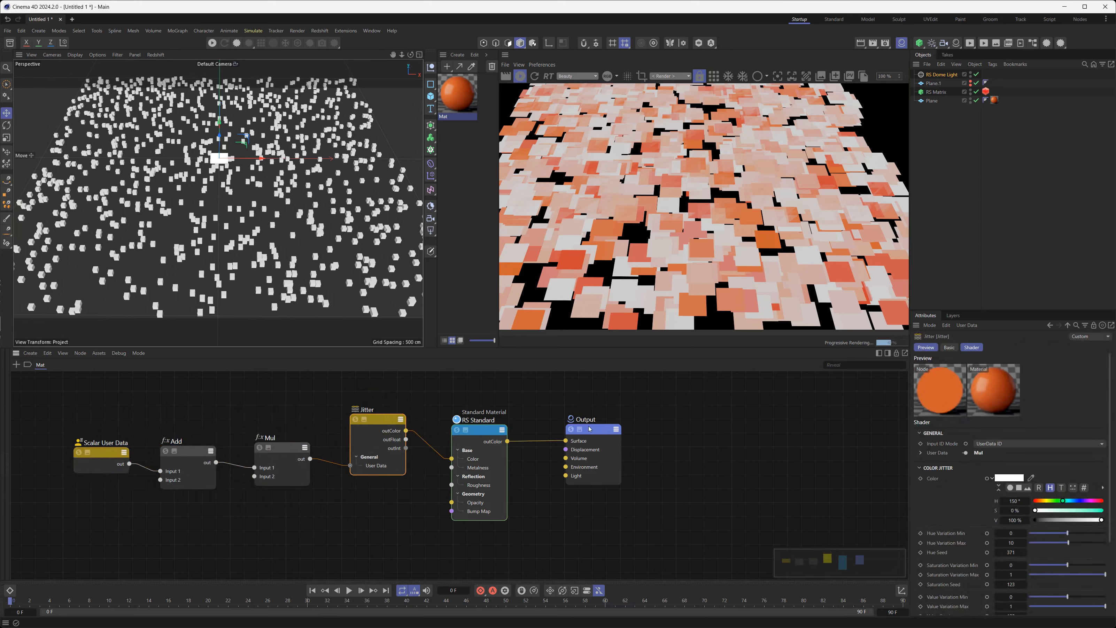
pyautogui.moveTo(673, 400); pyautogui.dragTo(490, 482)
pyautogui.moveTo(484, 431); pyautogui.dragTo(560, 430)
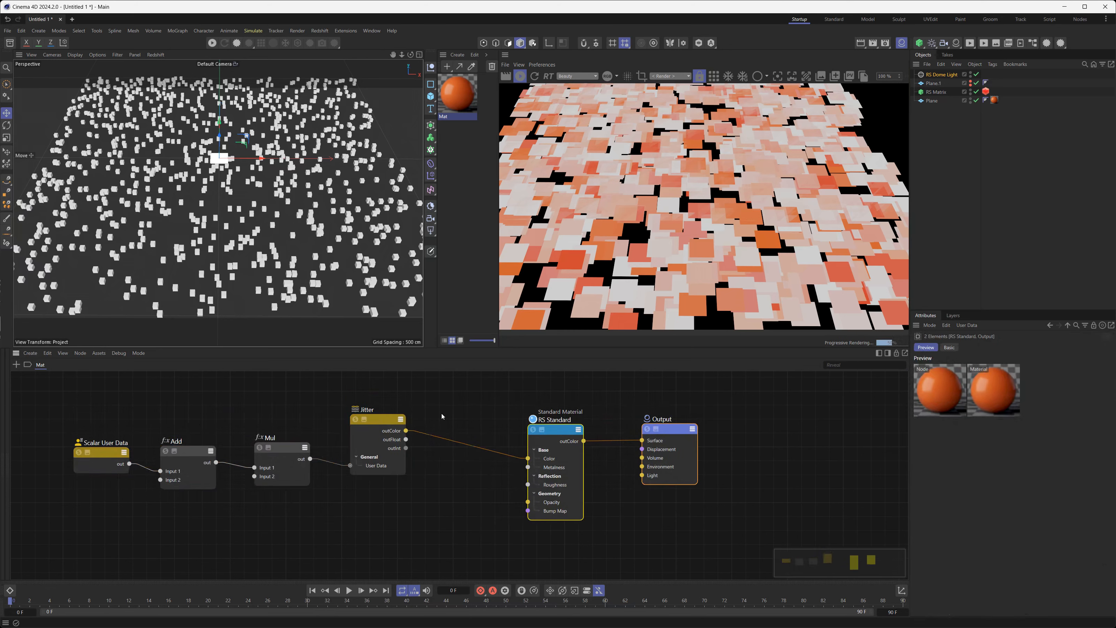
# Add a Shader Switch node to the graph between Jitter and RS Standard.
pyautogui.doubleClick(441, 414)
pyautogui.write('swit')
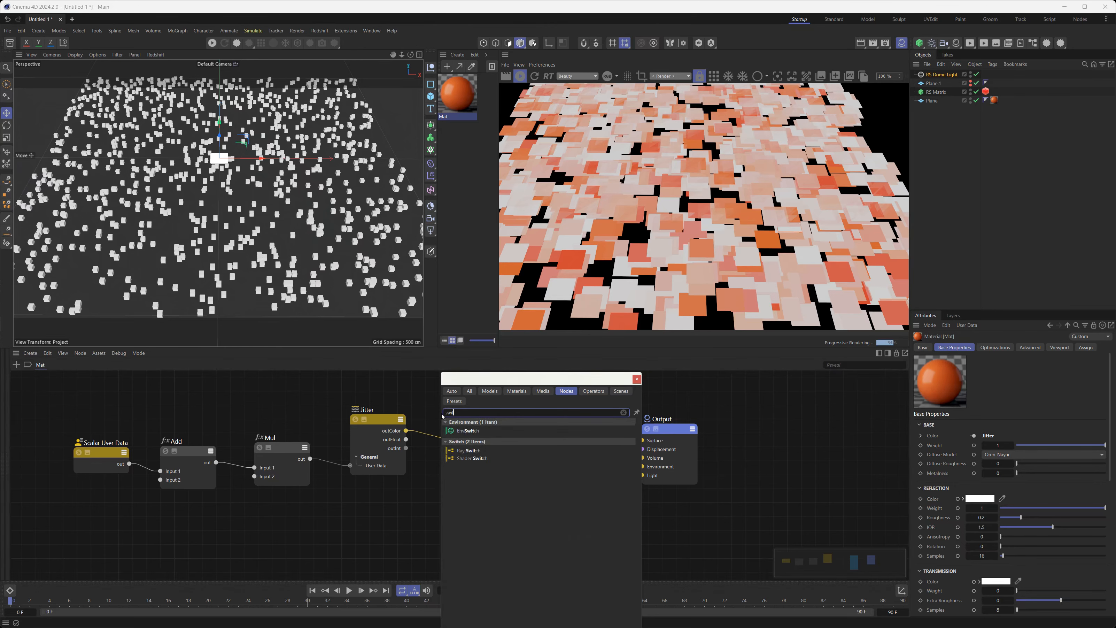
pyautogui.press('Down')
pyautogui.press('Down')
pyautogui.press('Down')
pyautogui.press('Return')
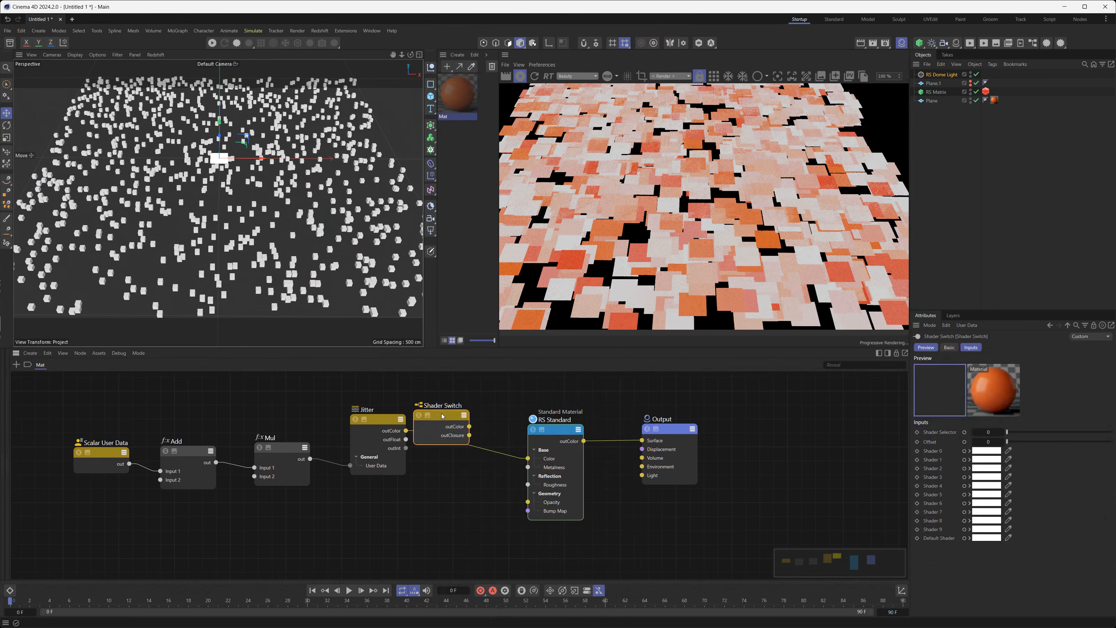
# Set the Shader Switch's Shader 0 to green (hue 111°, value 59%) and Shader 1 to dark green (hue 113°, value 19%).
pyautogui.click(993, 459)
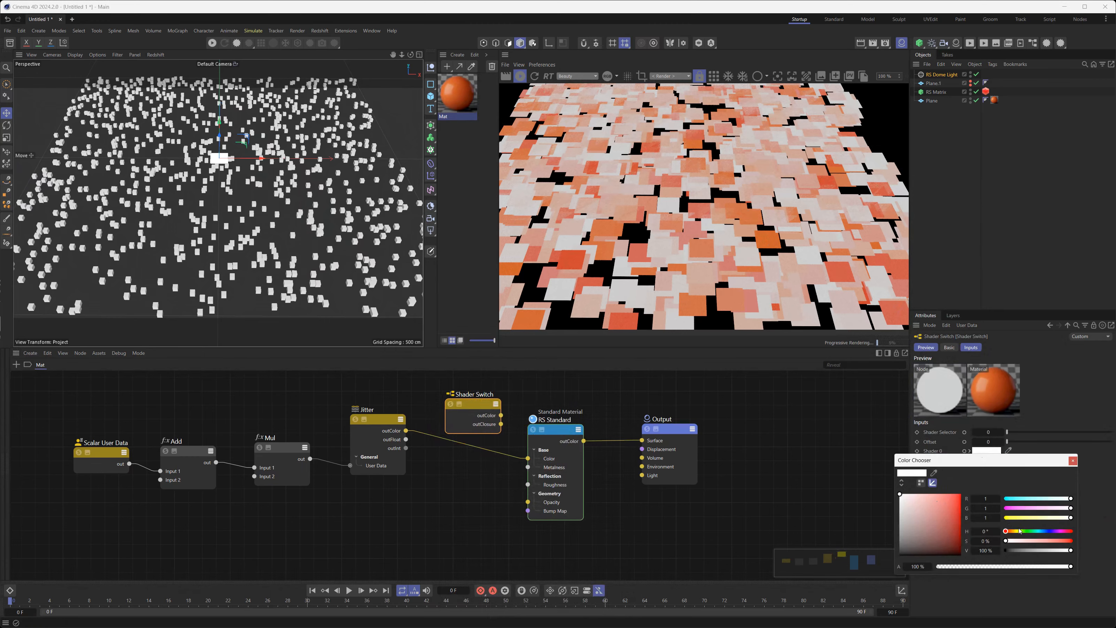
pyautogui.moveTo(1019, 531); pyautogui.dragTo(1045, 551)
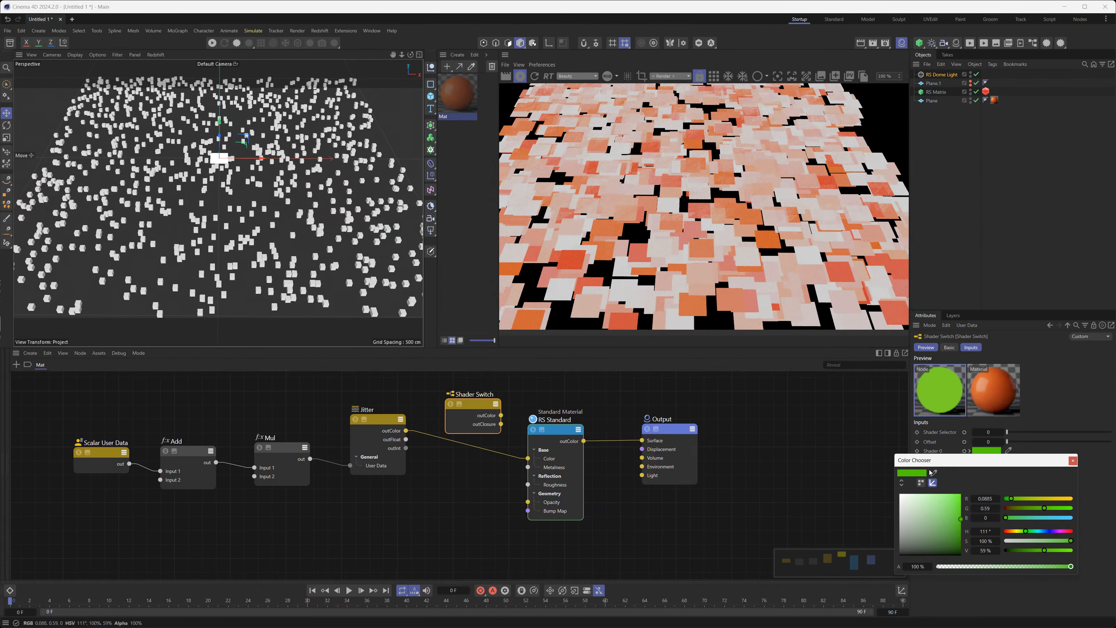
pyautogui.click(1073, 461)
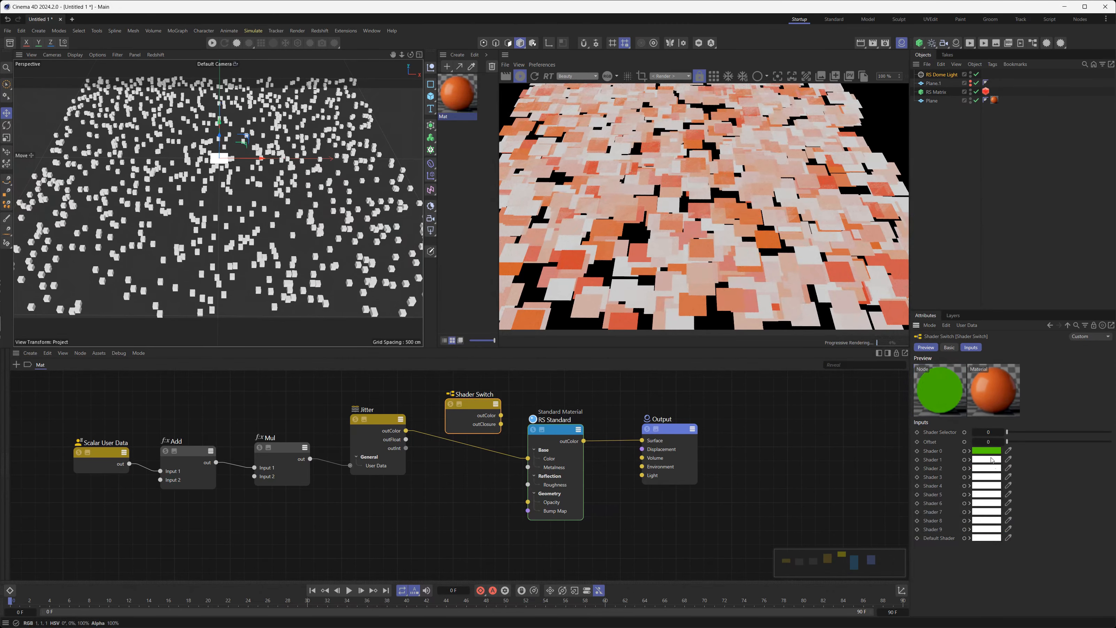
pyautogui.click(992, 460)
pyautogui.moveTo(1006, 550)
pyautogui.mouseDown()
pyautogui.moveTo(1072, 551)
pyautogui.moveTo(1037, 560)
pyautogui.moveTo(1026, 541)
pyautogui.moveTo(1016, 559)
pyautogui.mouseUp()
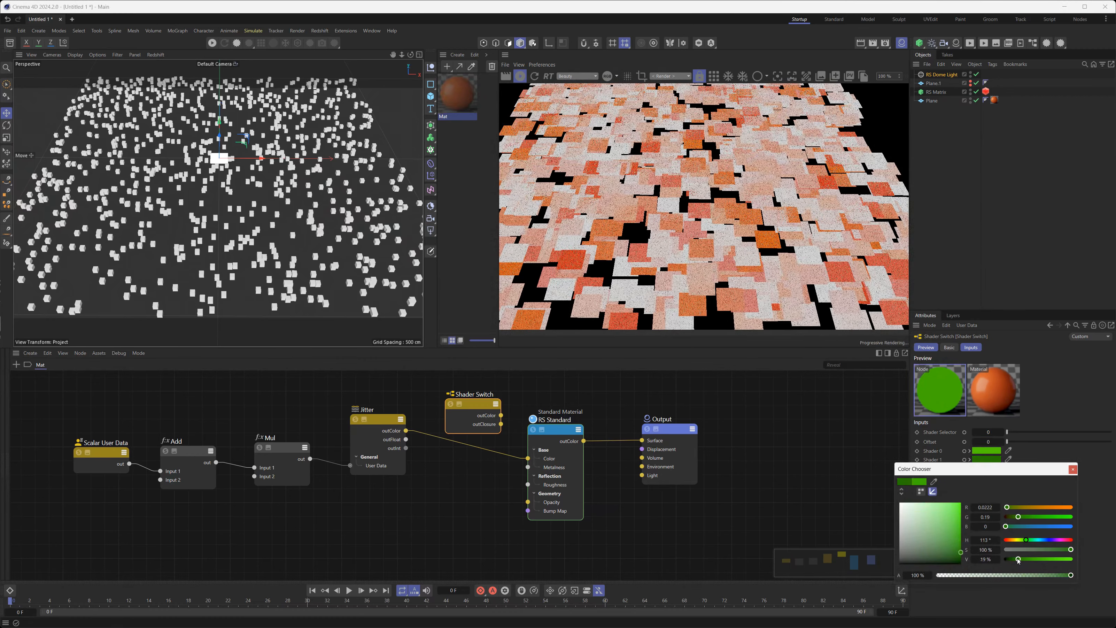
pyautogui.click(1074, 469)
# Set the Shader Switch's Shader 2 colour to a brownish orange.
pyautogui.click(987, 468)
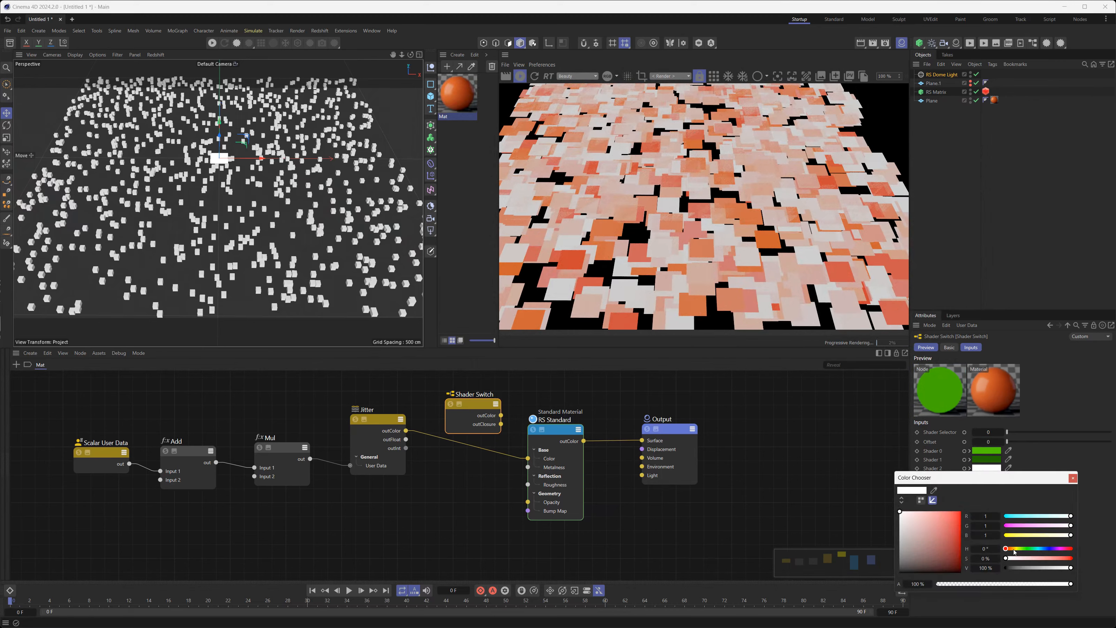
pyautogui.click(1014, 549)
pyautogui.moveTo(1019, 557)
pyautogui.mouseDown()
pyautogui.moveTo(1072, 558)
pyautogui.moveTo(1024, 568)
pyautogui.moveTo(1010, 549)
pyautogui.mouseUp()
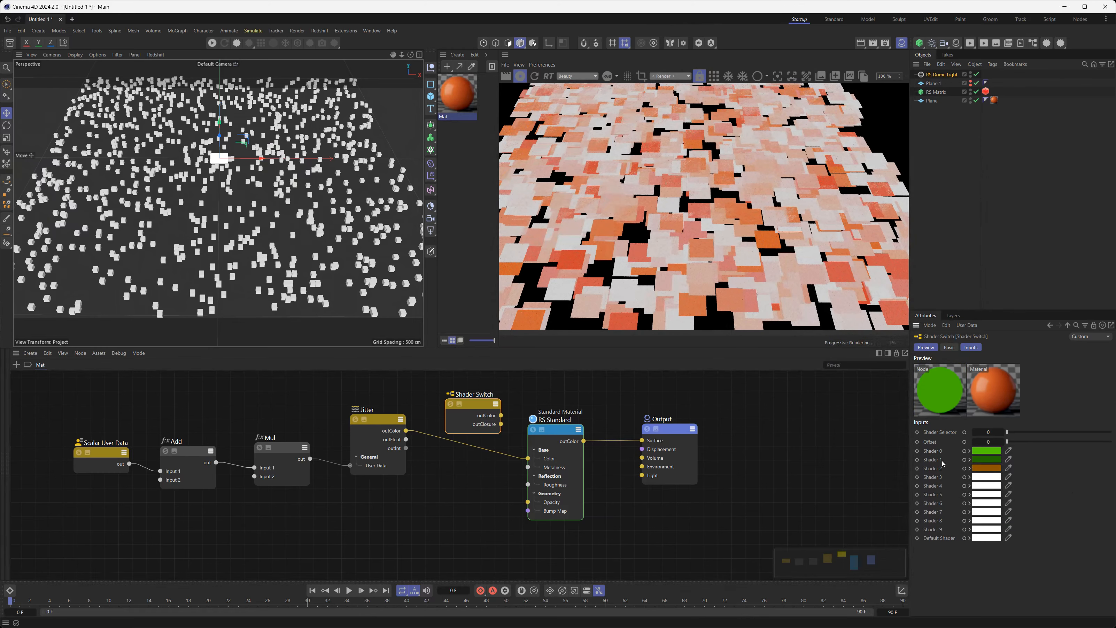
# Space out the Output, RS Standard and Shader Switch nodes to leave room for new connections.
pyautogui.moveTo(666, 429); pyautogui.dragTo(709, 428)
pyautogui.moveTo(554, 432); pyautogui.dragTo(592, 436)
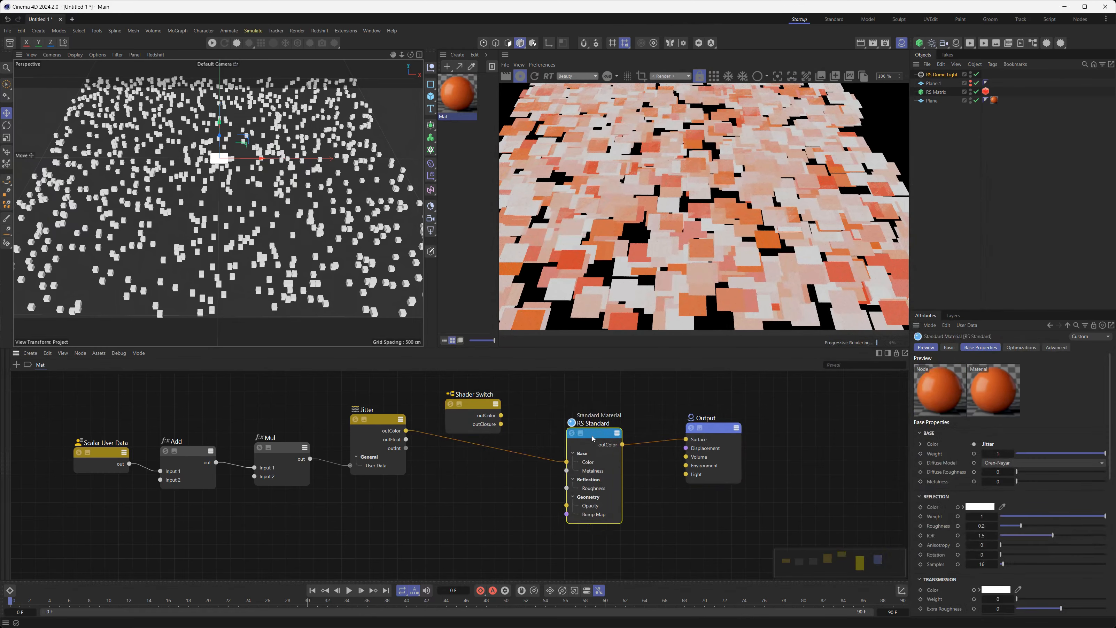
pyautogui.moveTo(471, 403); pyautogui.dragTo(494, 410)
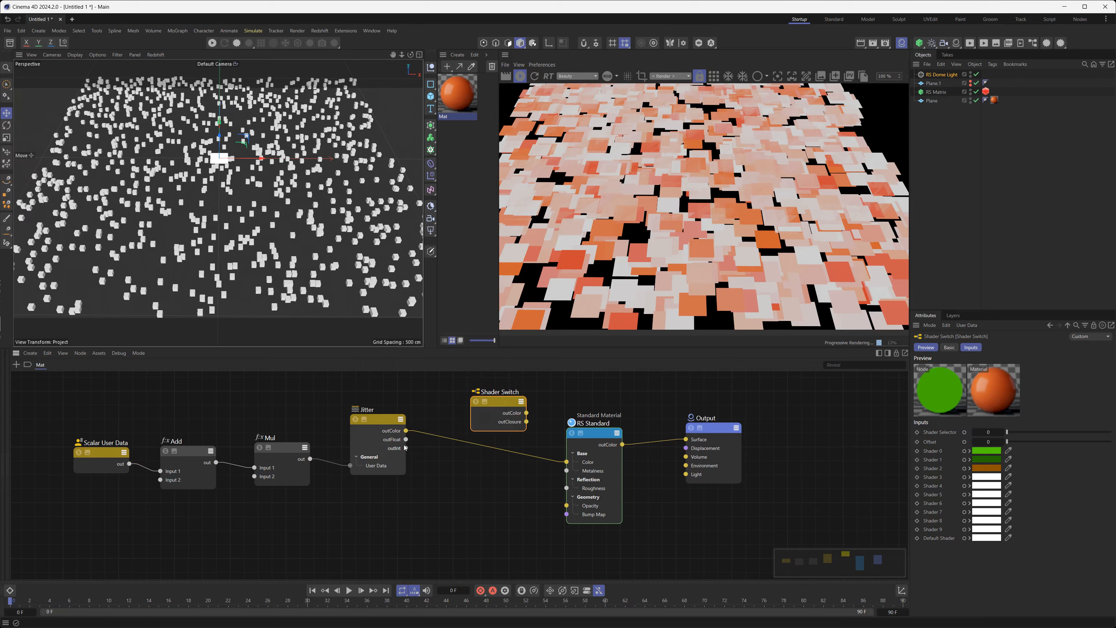
# Disconnect Jitter from RS Standard's Color and connect Jitter's outInt to the Shader Switch's Shader Selector.
pyautogui.moveTo(561, 461); pyautogui.dragTo(528, 471)
pyautogui.moveTo(405, 448); pyautogui.dragTo(530, 427)
pyautogui.moveTo(541, 423)
pyautogui.click(576, 424)
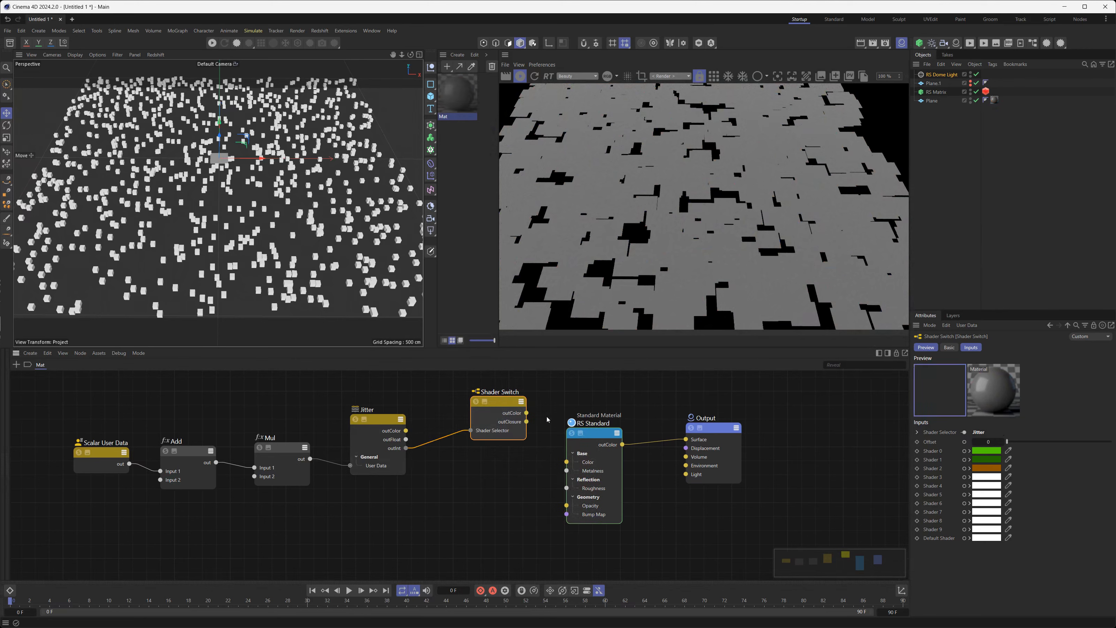
# Move the Shader Switch node closer to Jitter and solo it for preview, and show the Jitter node's settings.
pyautogui.moveTo(494, 408); pyautogui.dragTo(477, 430)
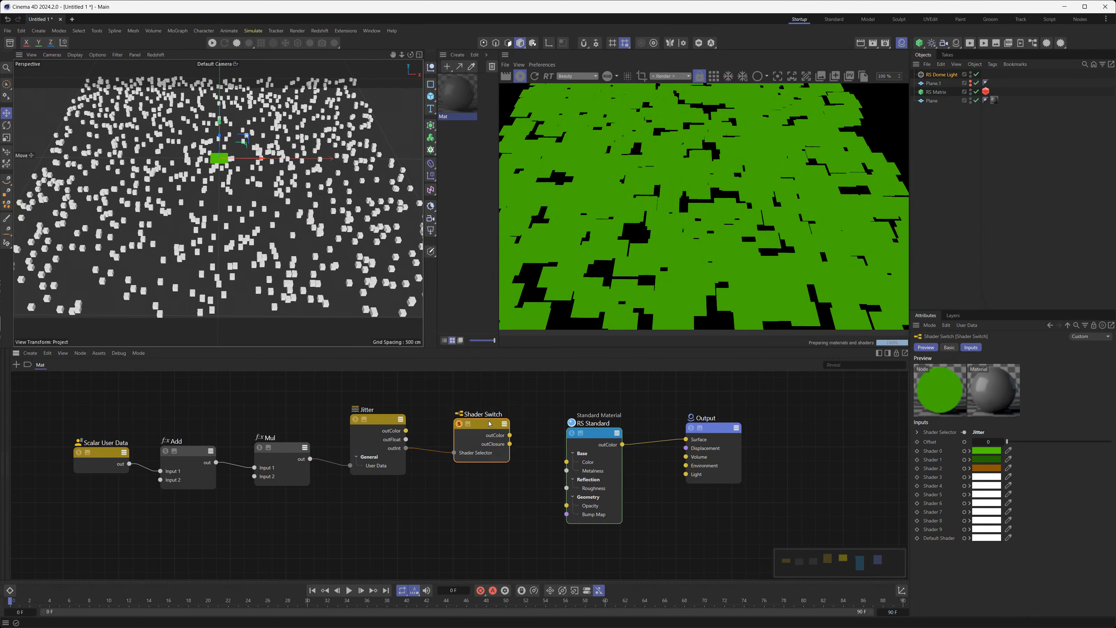
pyautogui.click(377, 446)
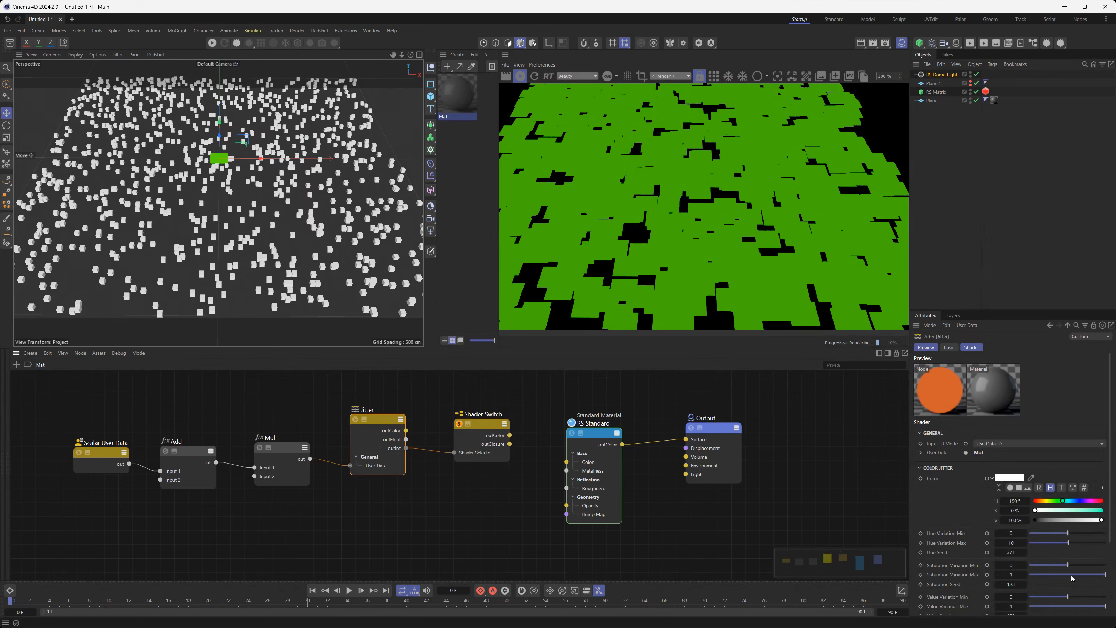
# Set Jitter's Integer Max to 3 and reduce it to 2 to limit the switch to the three coloured shaders.
pyautogui.scroll(-5, 1046, 578)
pyautogui.click(989, 596)
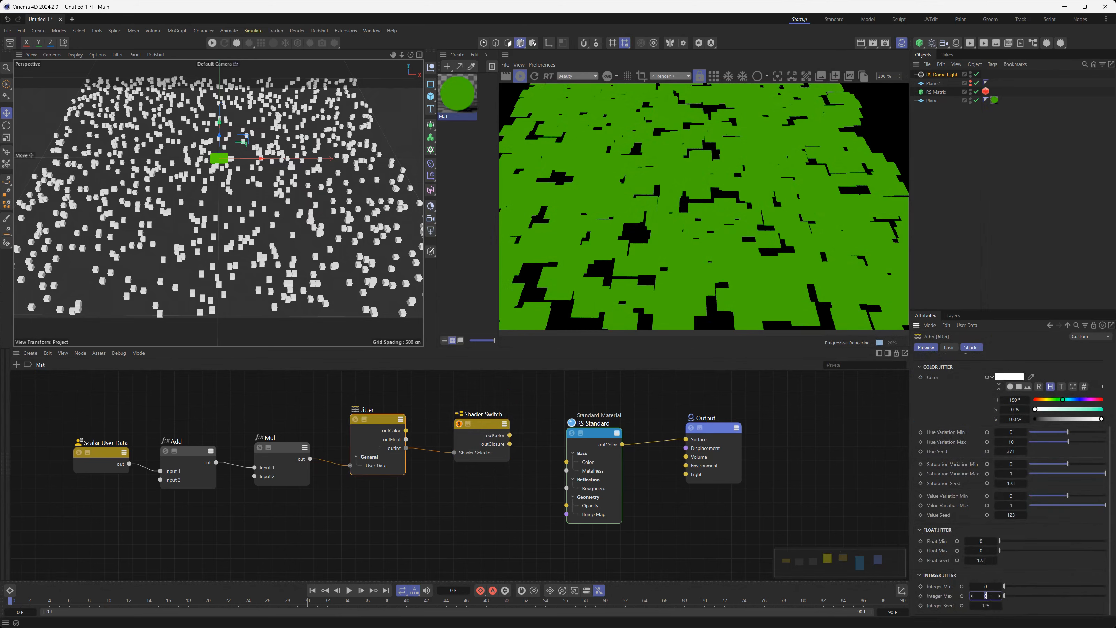
pyautogui.write('3')
pyautogui.press('Return')
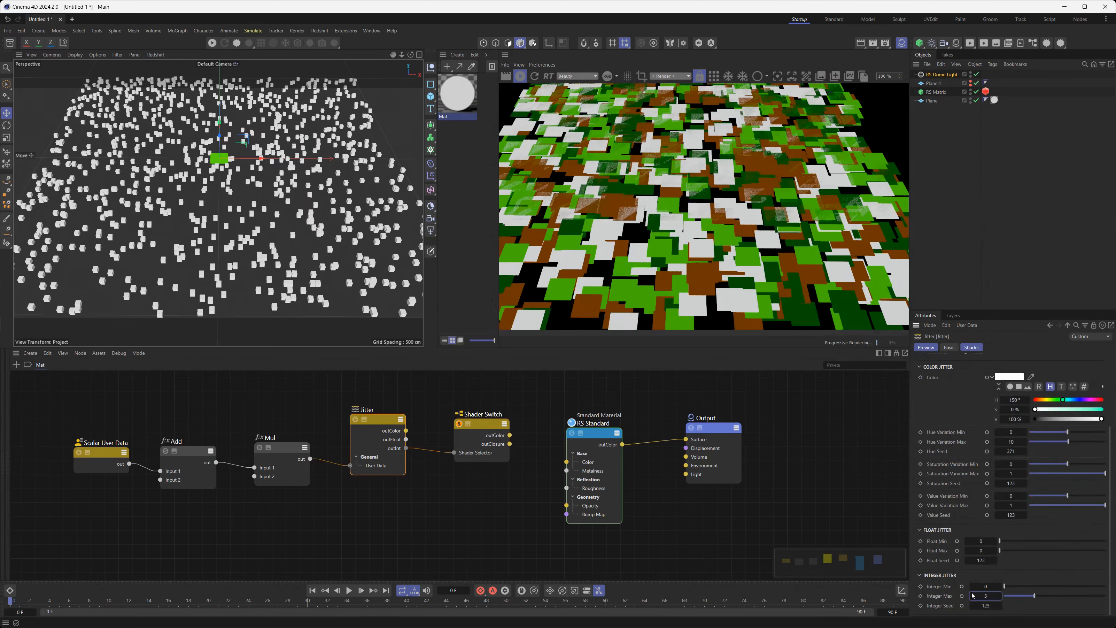
pyautogui.moveTo(988, 597); pyautogui.dragTo(981, 597)
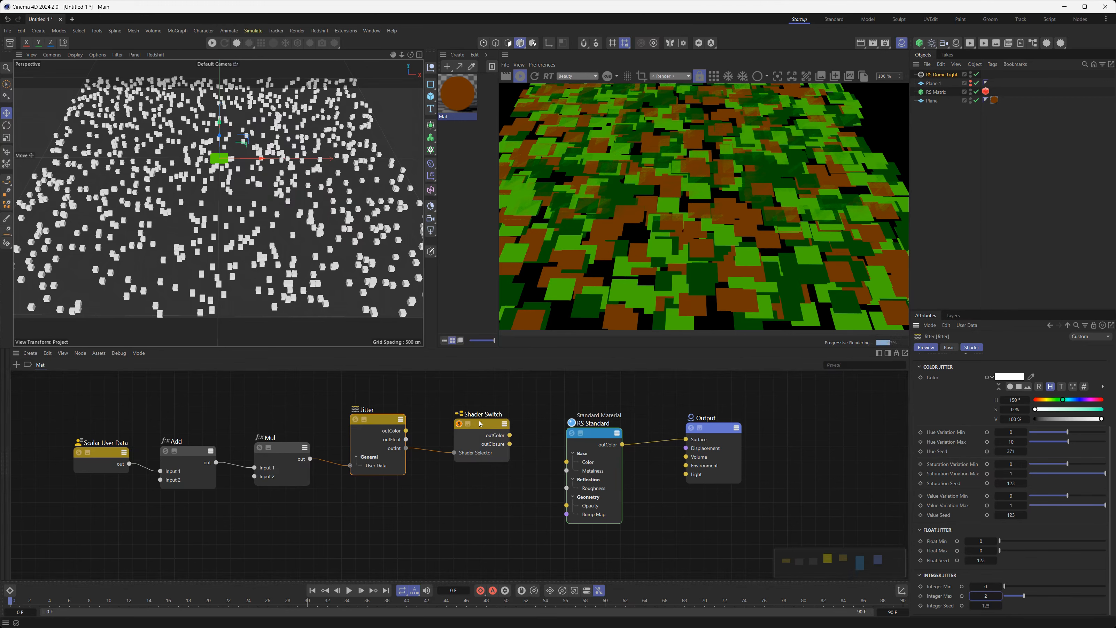
# Collapse the Jitter colour's detailed controls and move the Shader Switch node slightly up and away from Jitter.
pyautogui.moveTo(480, 423); pyautogui.dragTo(488, 426)
pyautogui.click(374, 422)
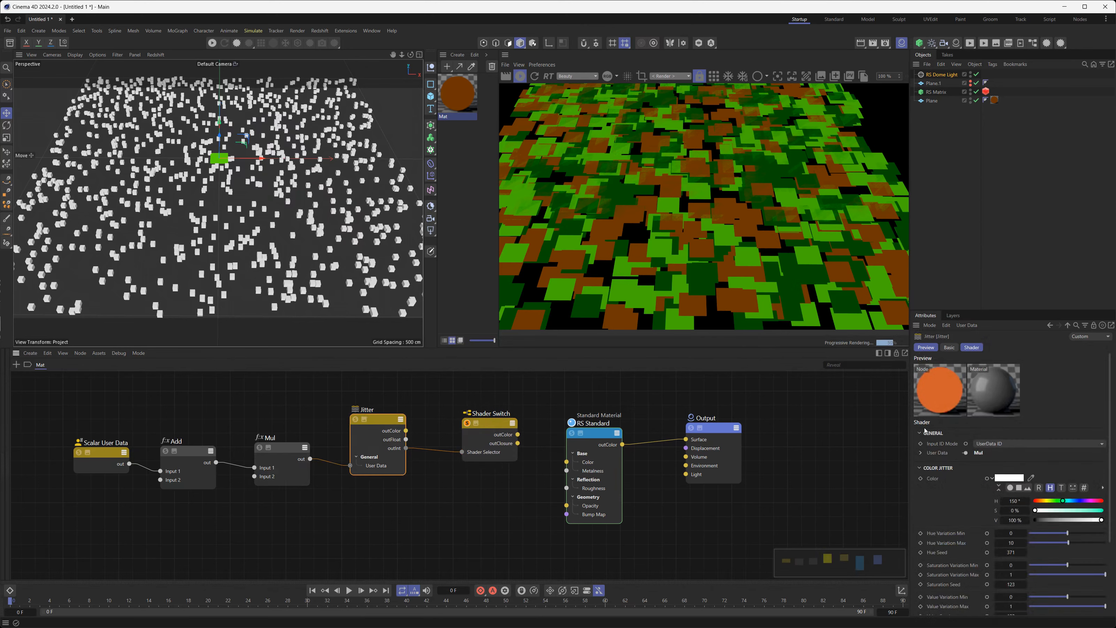
pyautogui.click(993, 478)
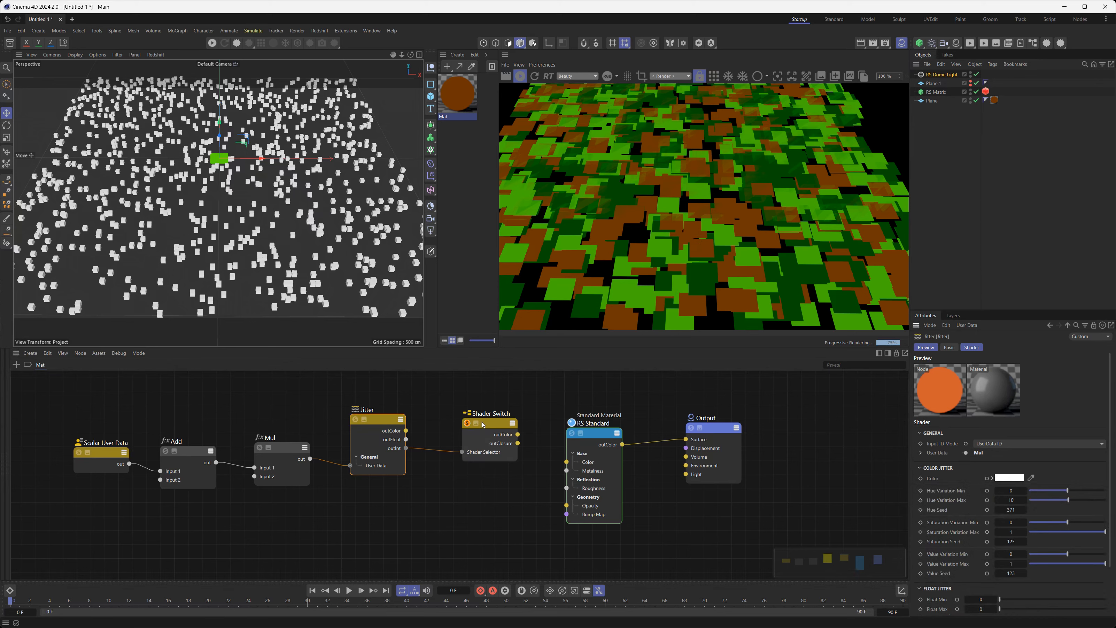
pyautogui.moveTo(489, 423); pyautogui.dragTo(486, 422)
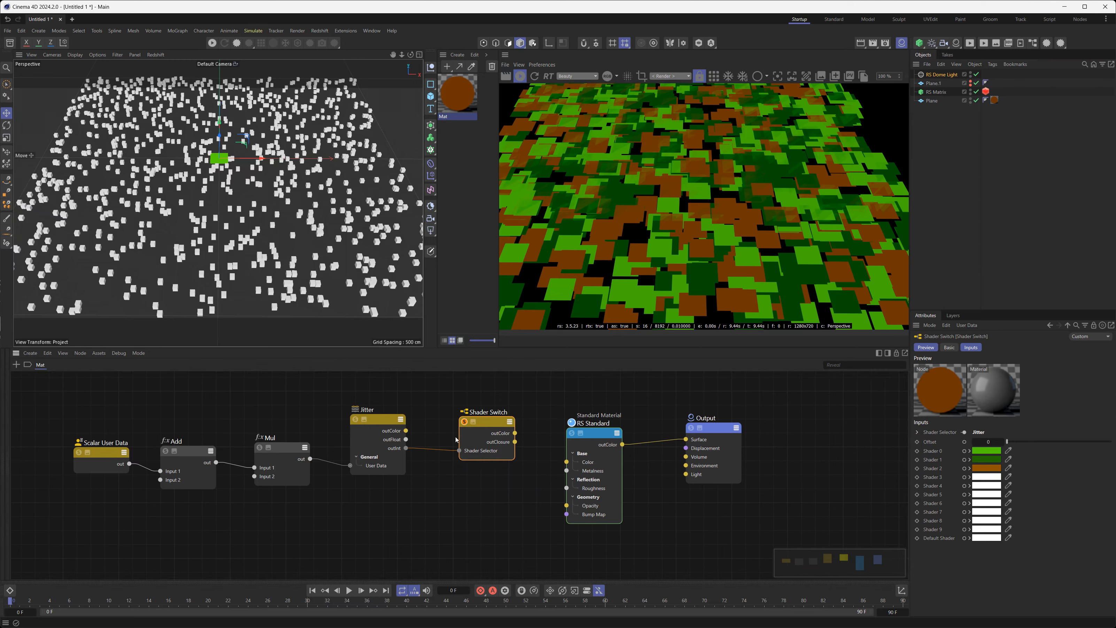
pyautogui.moveTo(490, 421); pyautogui.dragTo(502, 411)
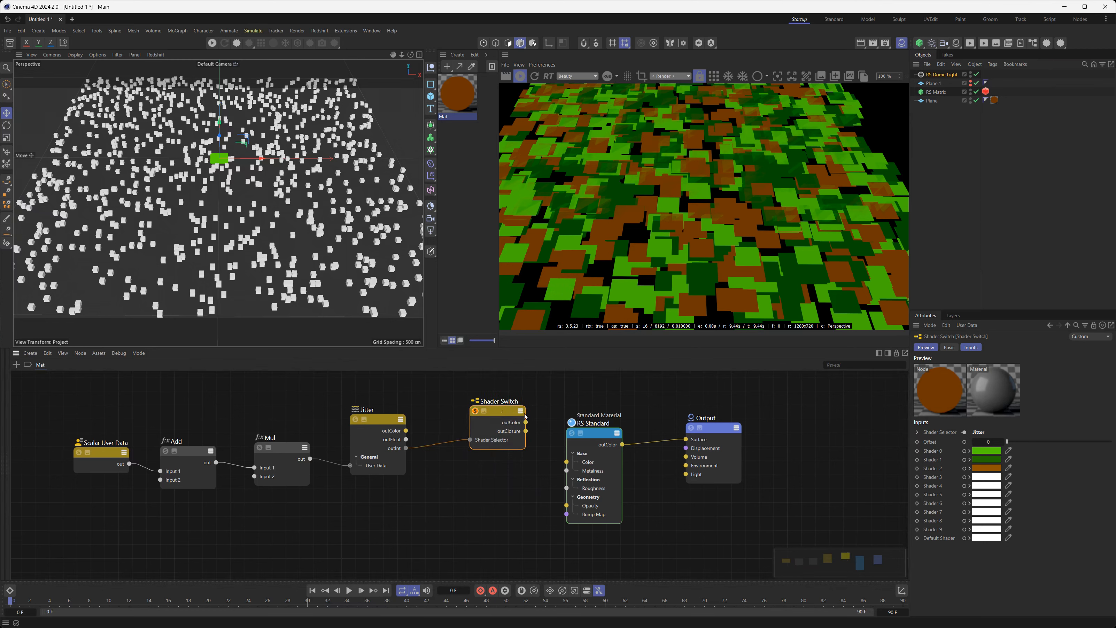
pyautogui.moveTo(497, 411); pyautogui.dragTo(503, 410)
# Solo the Jitter node for preview and raise its Hue Variation Max to about 167.
pyautogui.click(355, 420)
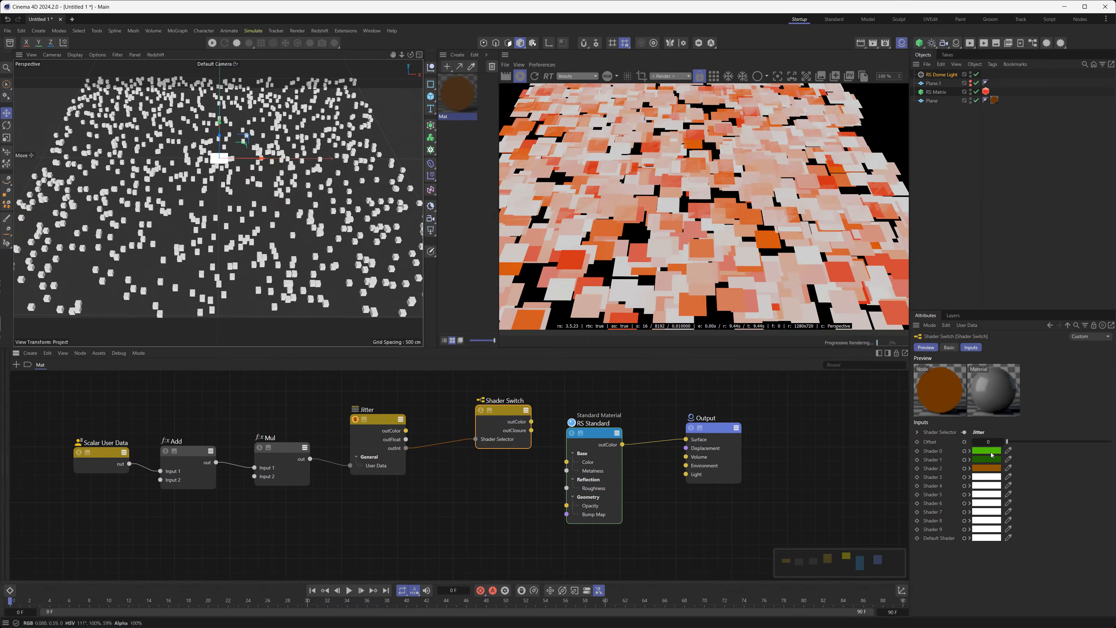
pyautogui.click(379, 419)
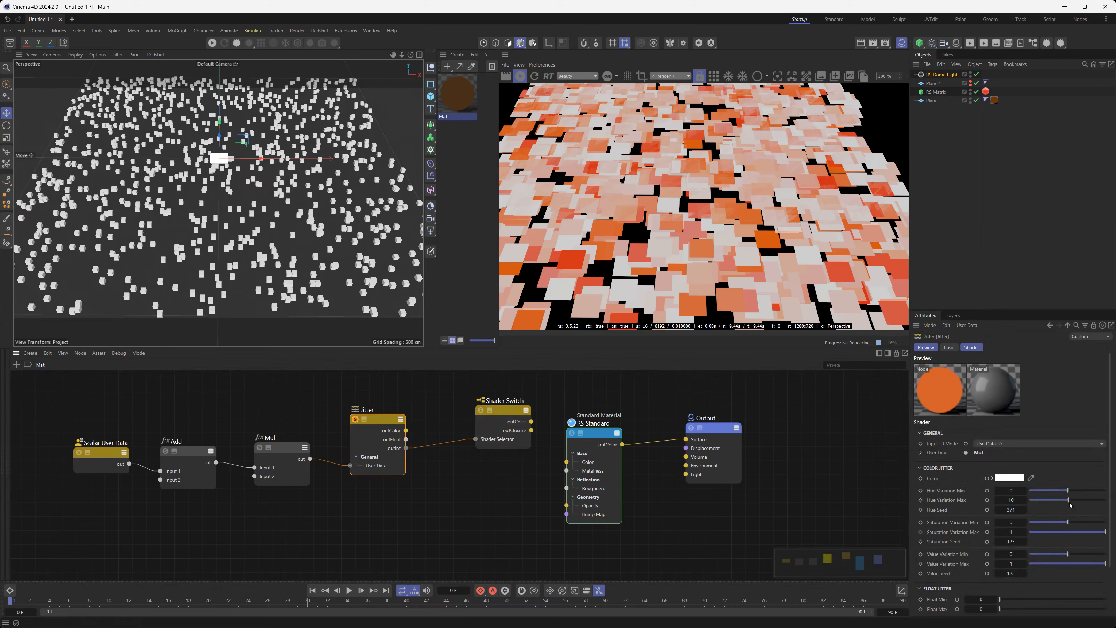
pyautogui.moveTo(1069, 500); pyautogui.dragTo(1086, 500)
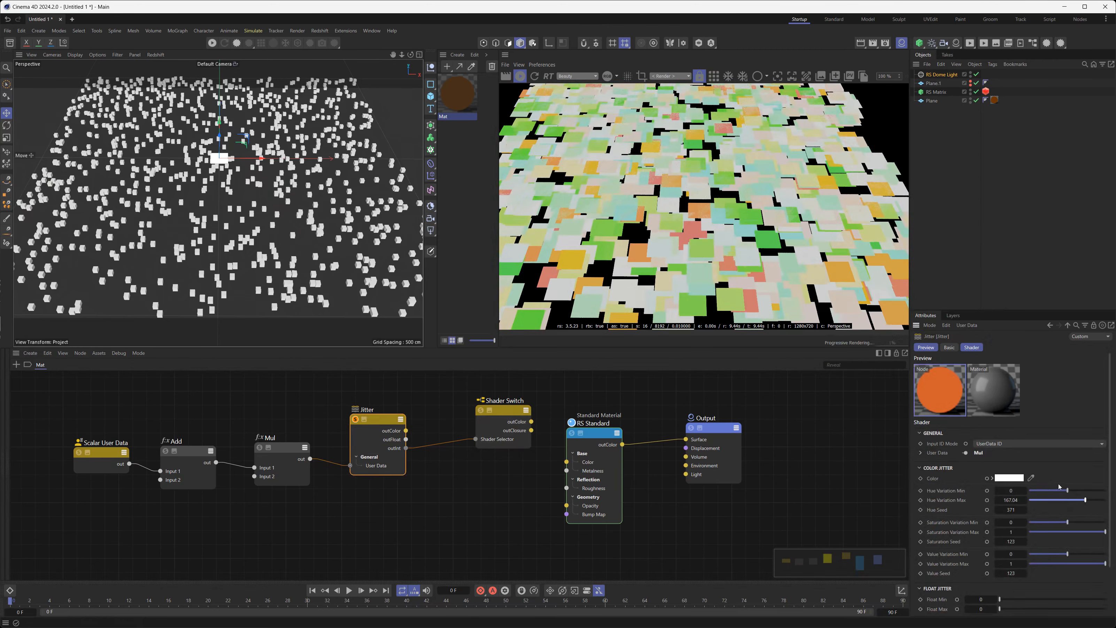
# Set the Jitter base colour to a bright green with hue 111° and saturation 100%.
pyautogui.click(1009, 478)
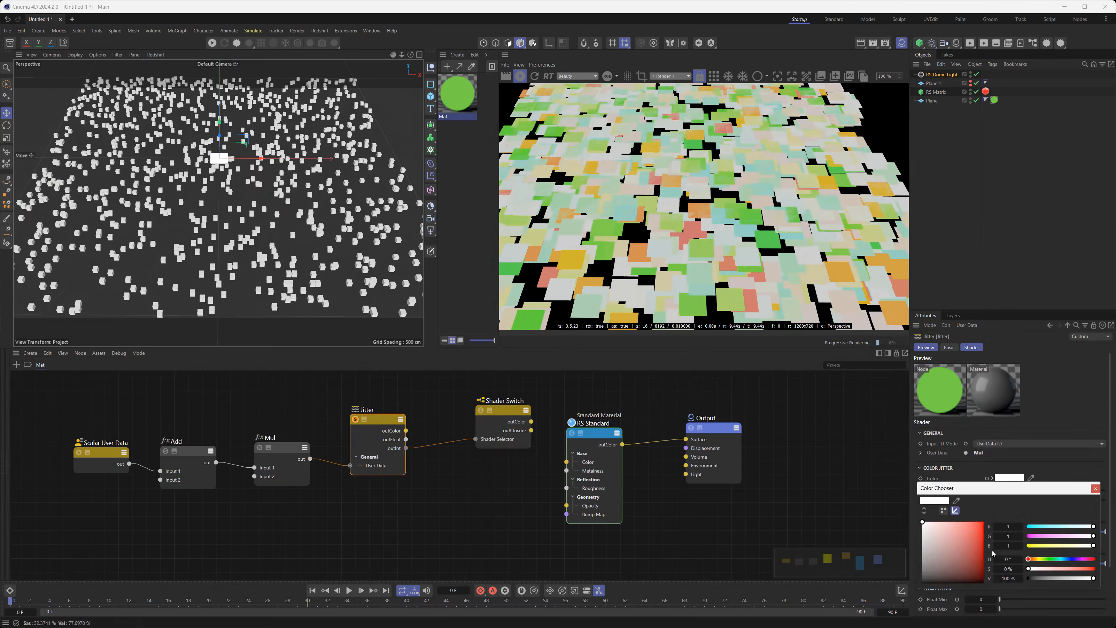
pyautogui.moveTo(1040, 560); pyautogui.dragTo(1094, 570)
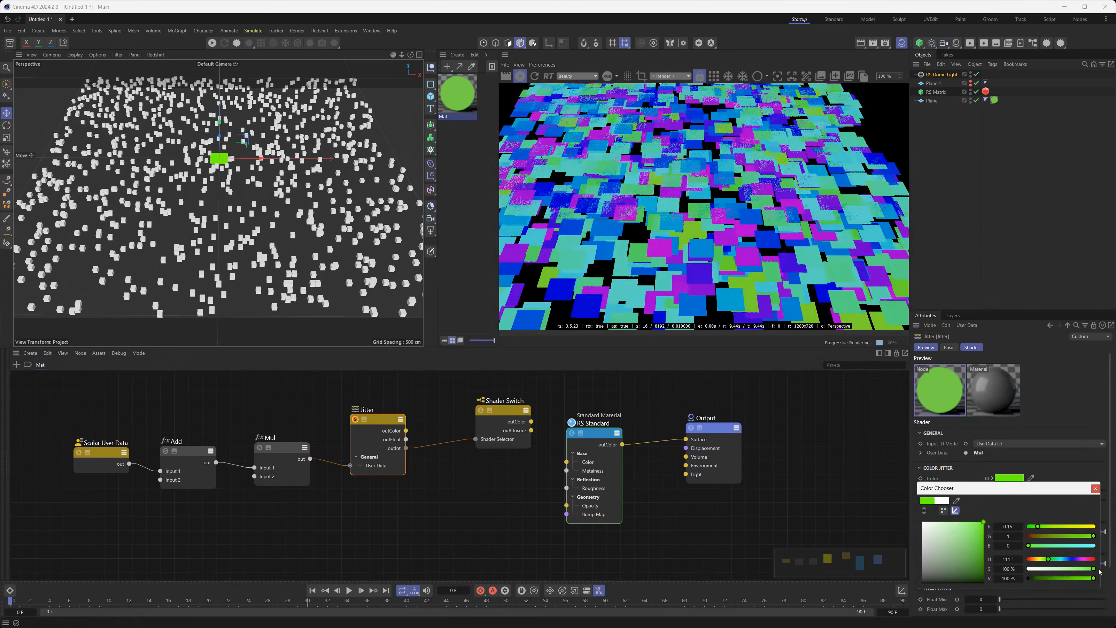
pyautogui.click(1095, 489)
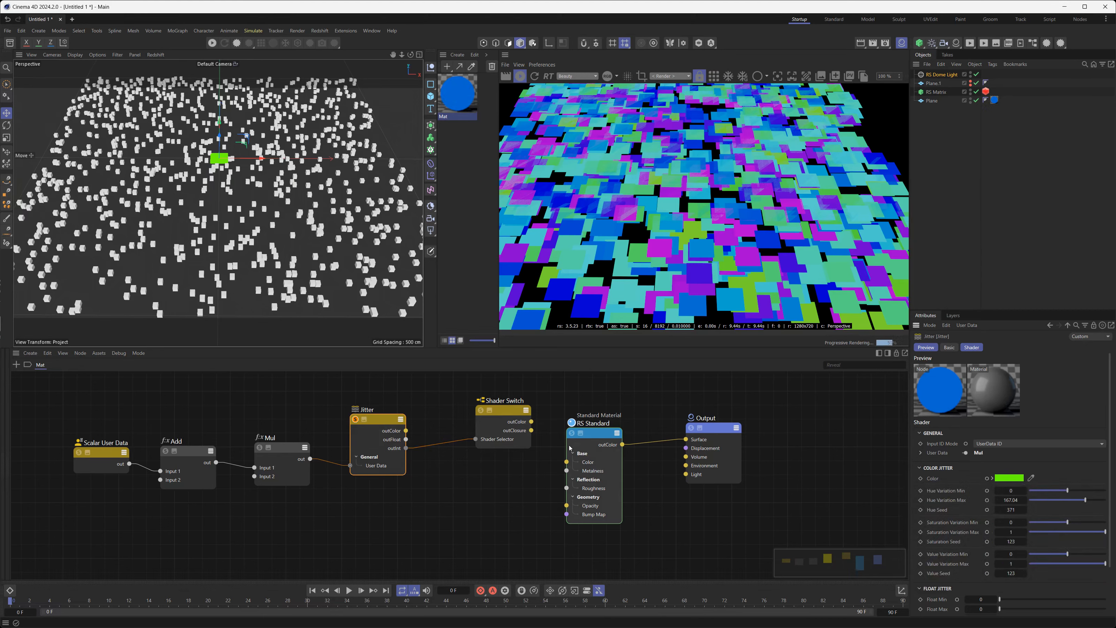
# Move RS Standard and Output together further along the graph, and tidy the spacing between Jitter and Shader Switch.
pyautogui.moveTo(600, 401); pyautogui.dragTo(810, 434)
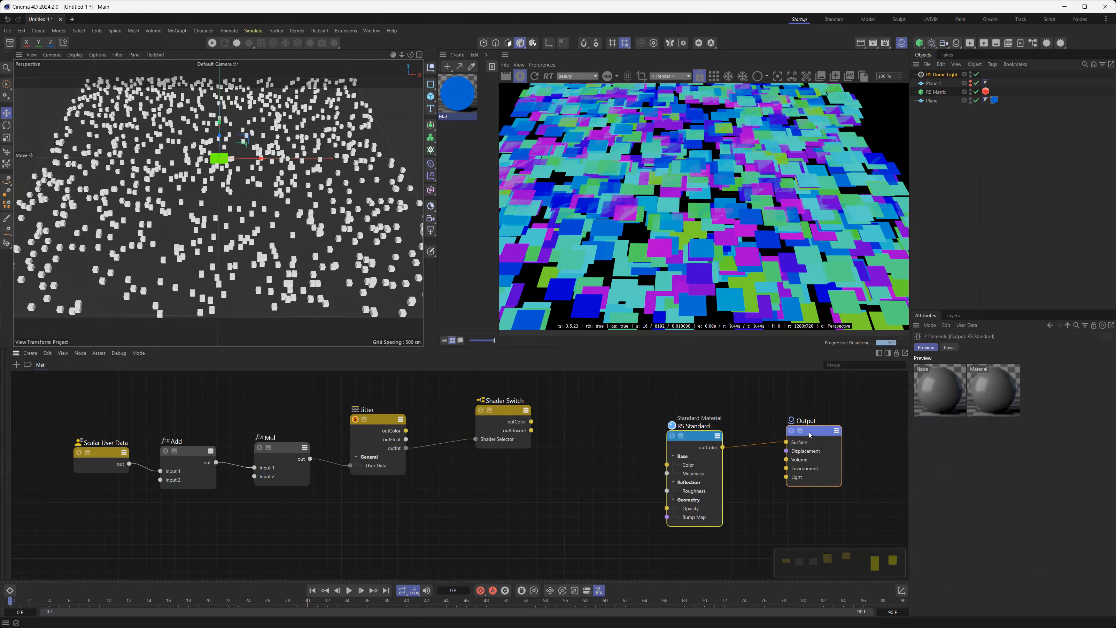
pyautogui.click(545, 428)
pyautogui.moveTo(507, 412); pyautogui.dragTo(515, 412)
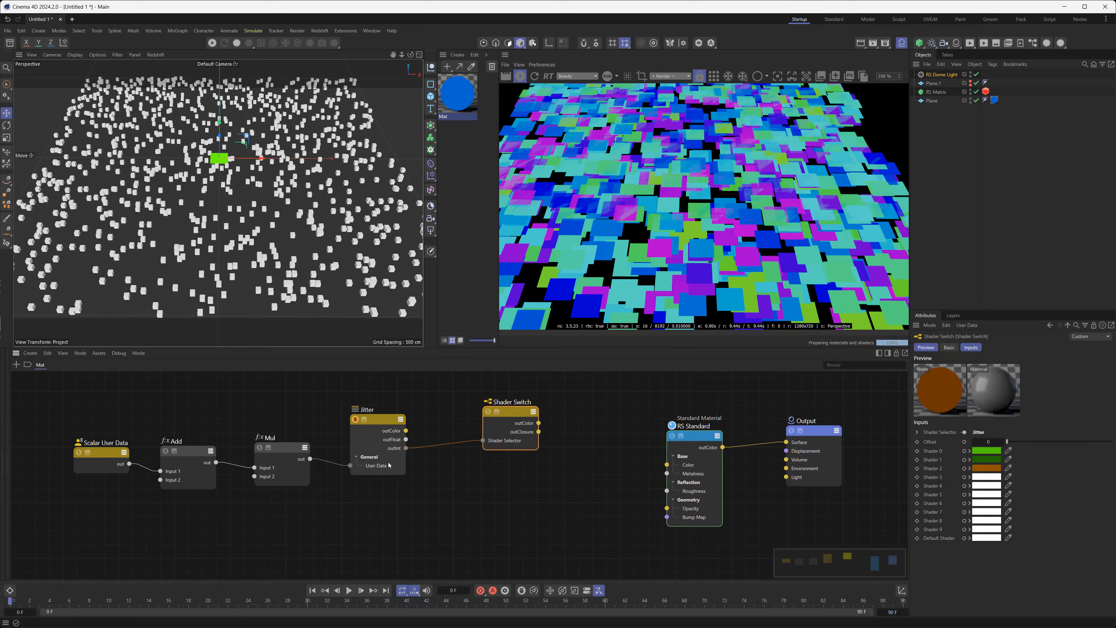
pyautogui.moveTo(391, 420); pyautogui.dragTo(421, 418)
pyautogui.moveTo(519, 417); pyautogui.dragTo(515, 416)
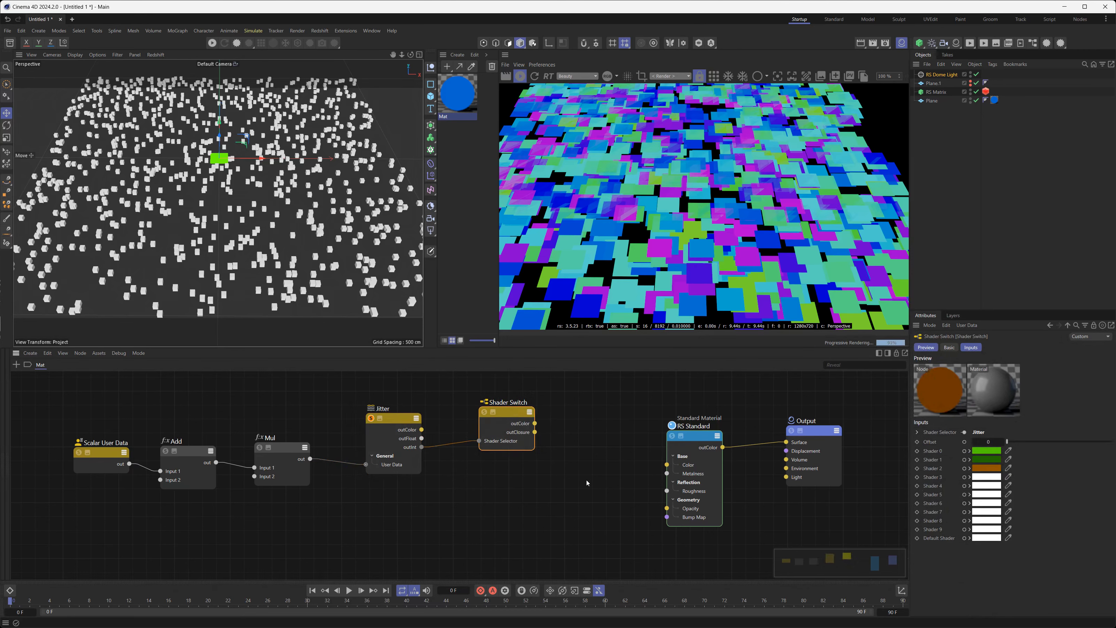
# Review the settings of the Scalar User Data, Add, Mul and Jitter nodes and of the RS Matrix object.
pyautogui.click(94, 452)
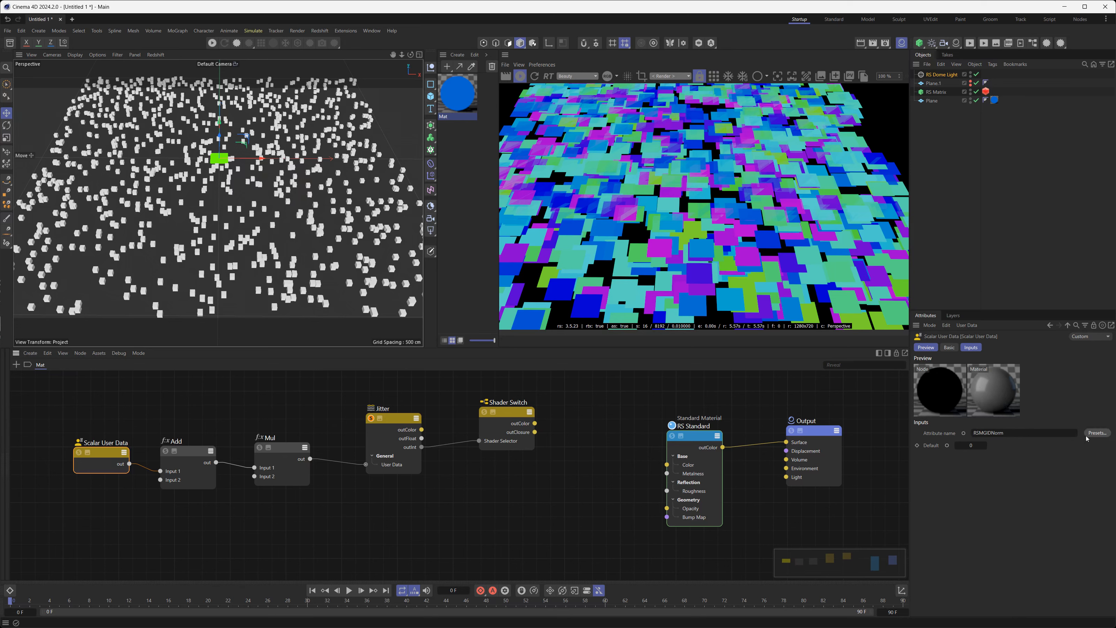
pyautogui.moveTo(197, 455); pyautogui.dragTo(199, 454)
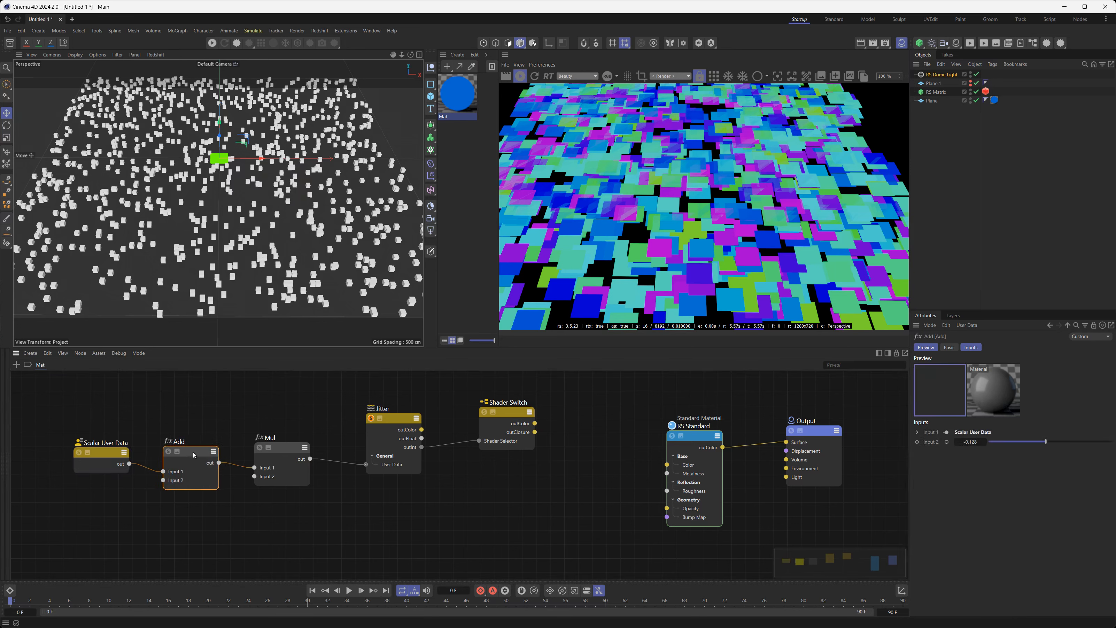
pyautogui.moveTo(280, 449); pyautogui.dragTo(284, 447)
pyautogui.moveTo(397, 420); pyautogui.dragTo(393, 420)
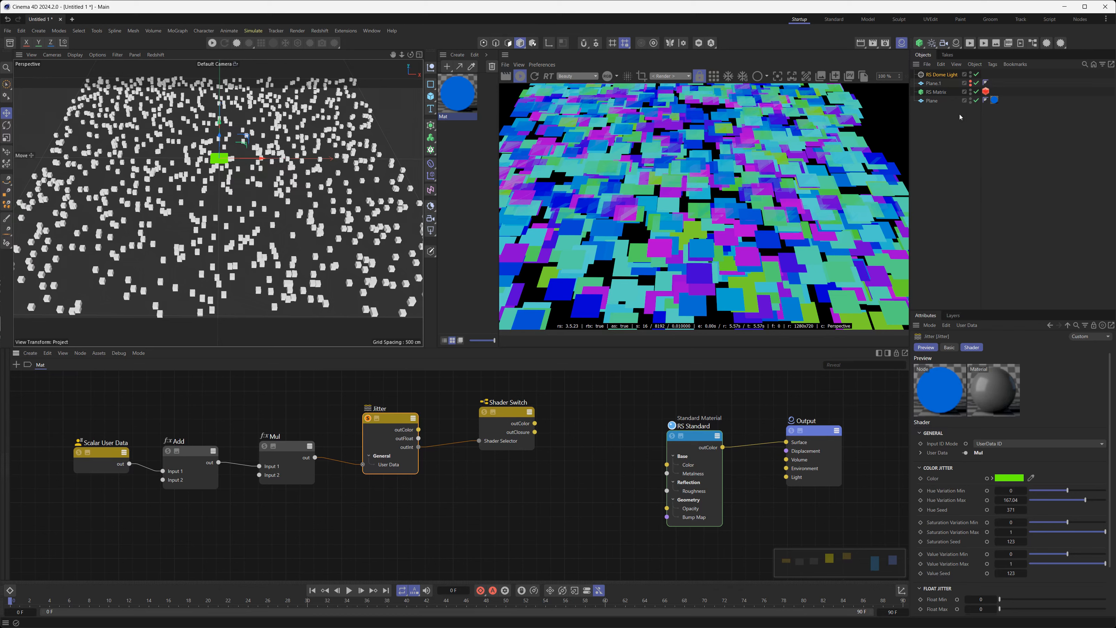
pyautogui.click(939, 93)
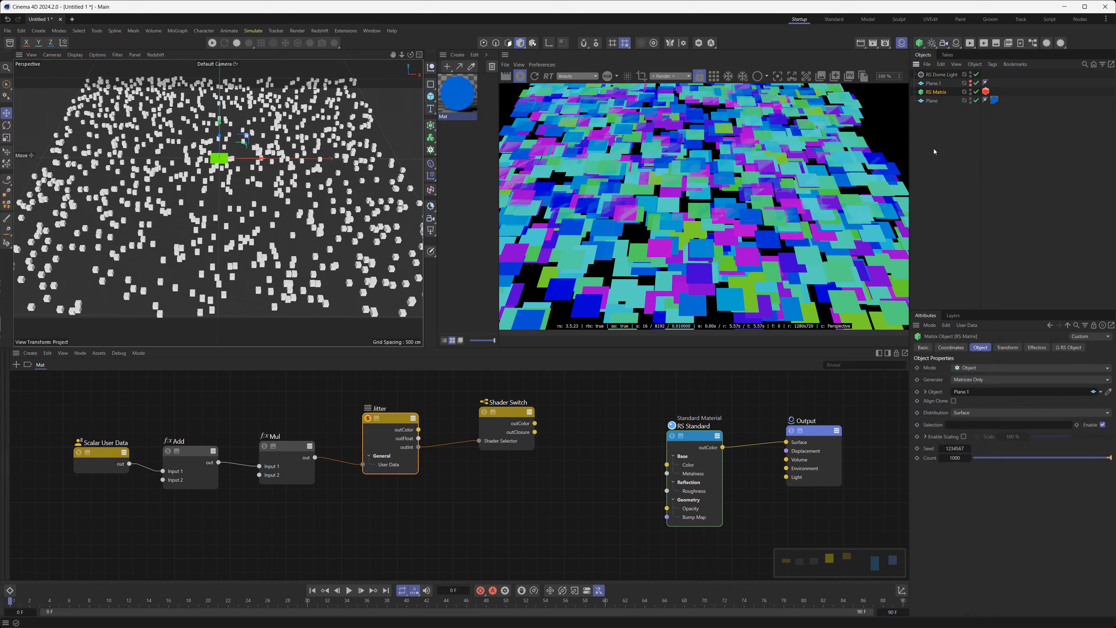